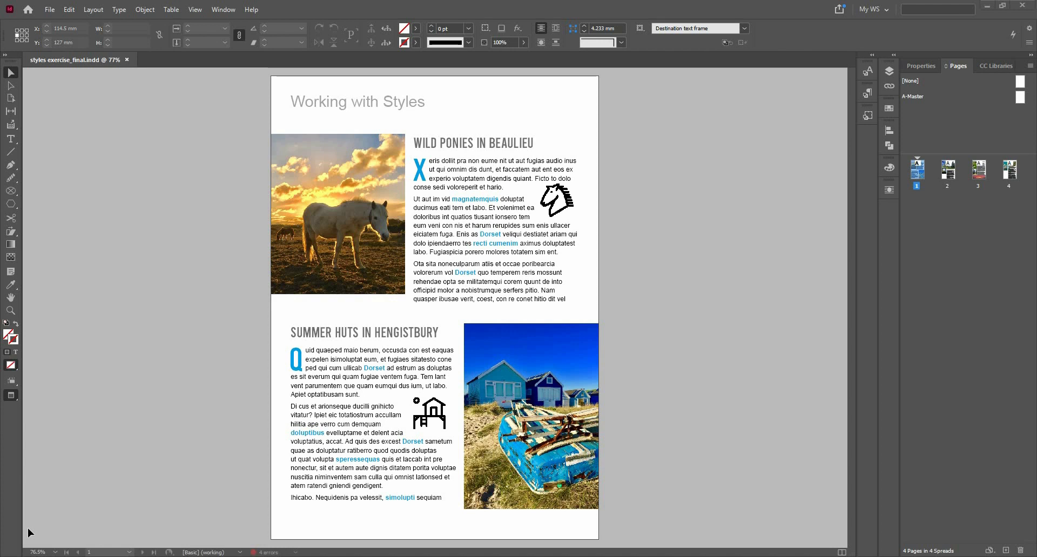
# Step: Export the Summer Huts text frame together with its house icon as an InDesign Snippet named styles exercise_final in the Styles folder
pyautogui.click(435, 422)
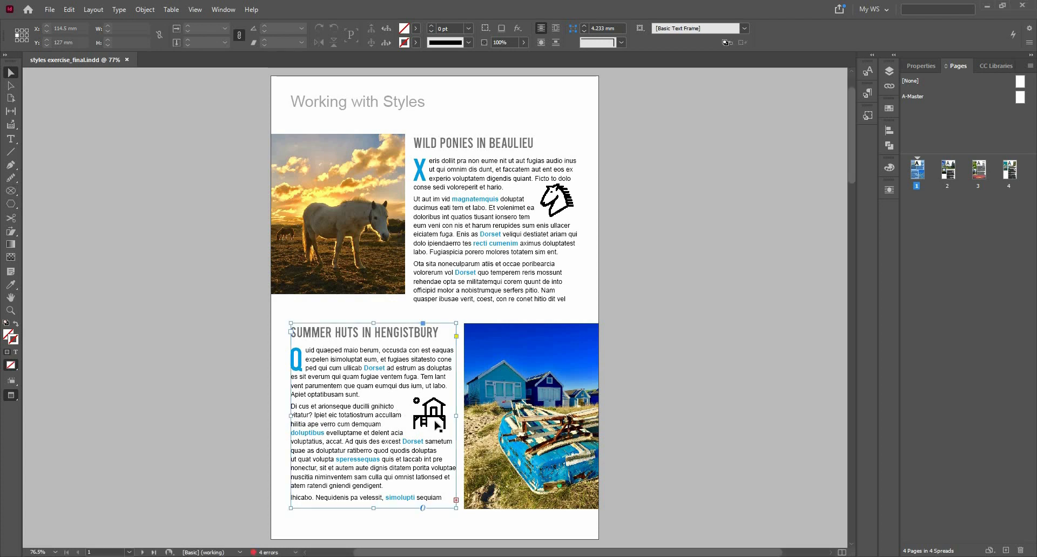
pyautogui.click(437, 423)
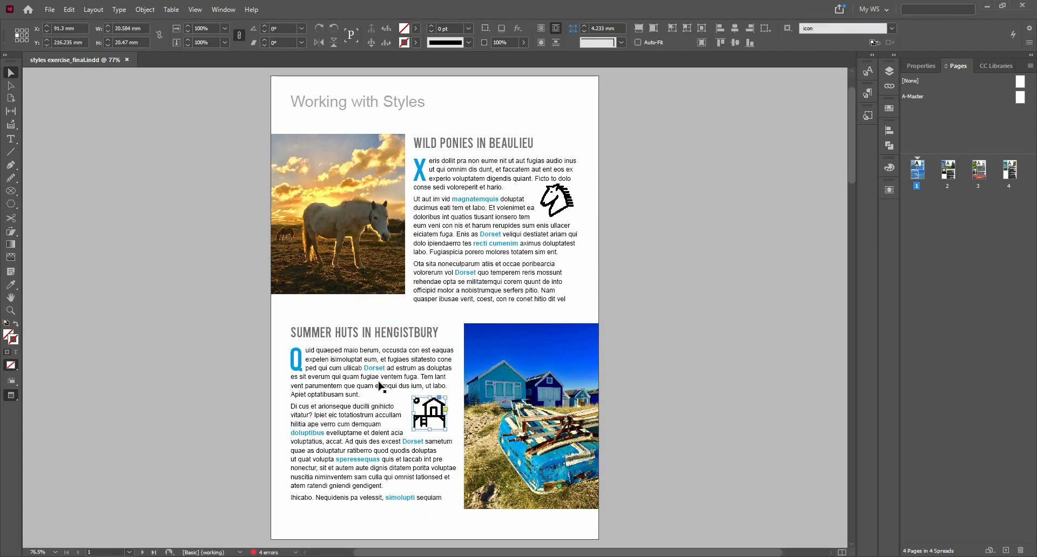
pyautogui.click(427, 413)
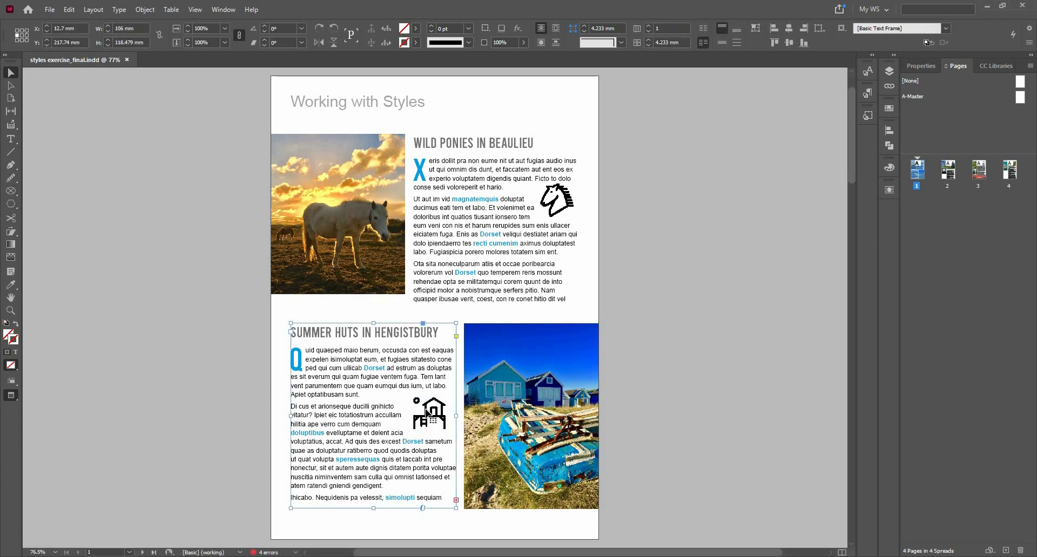
pyautogui.click(427, 413)
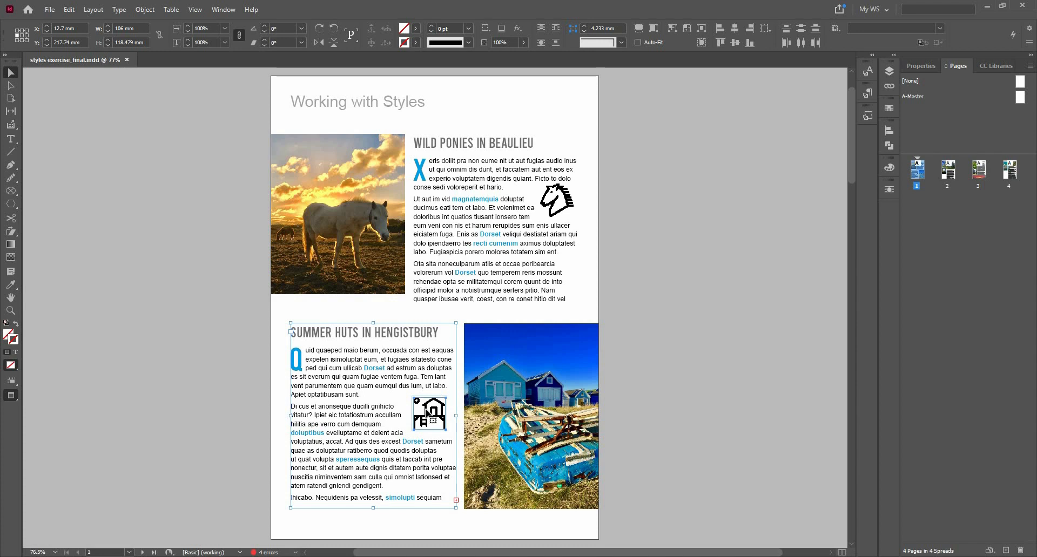
pyautogui.click(47, 11)
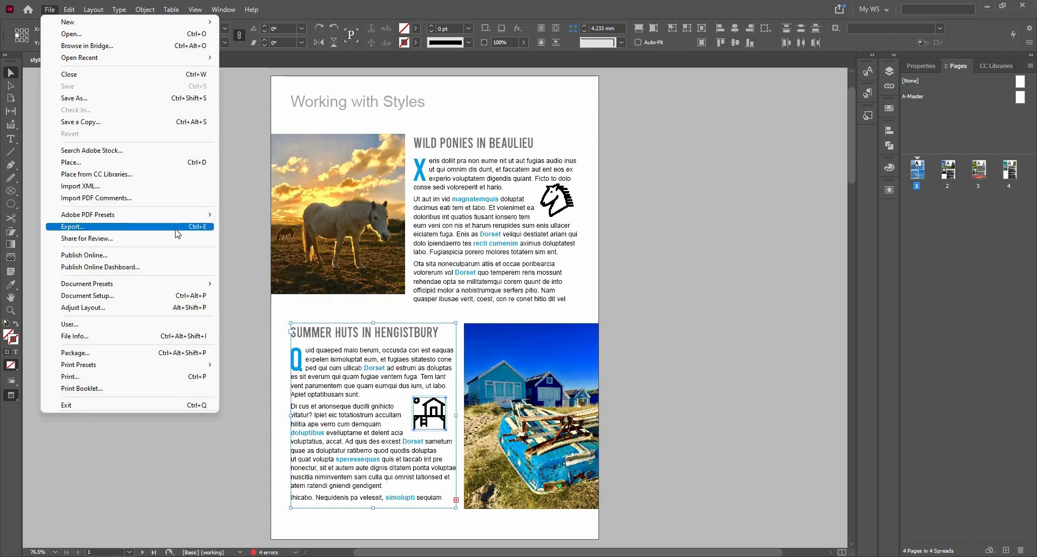
pyautogui.click(175, 226)
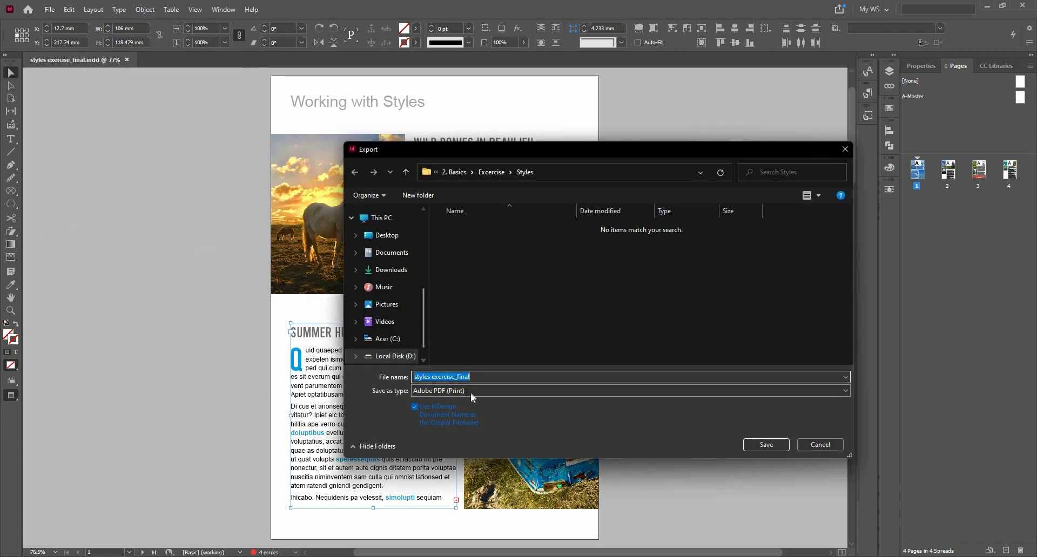
pyautogui.click(471, 394)
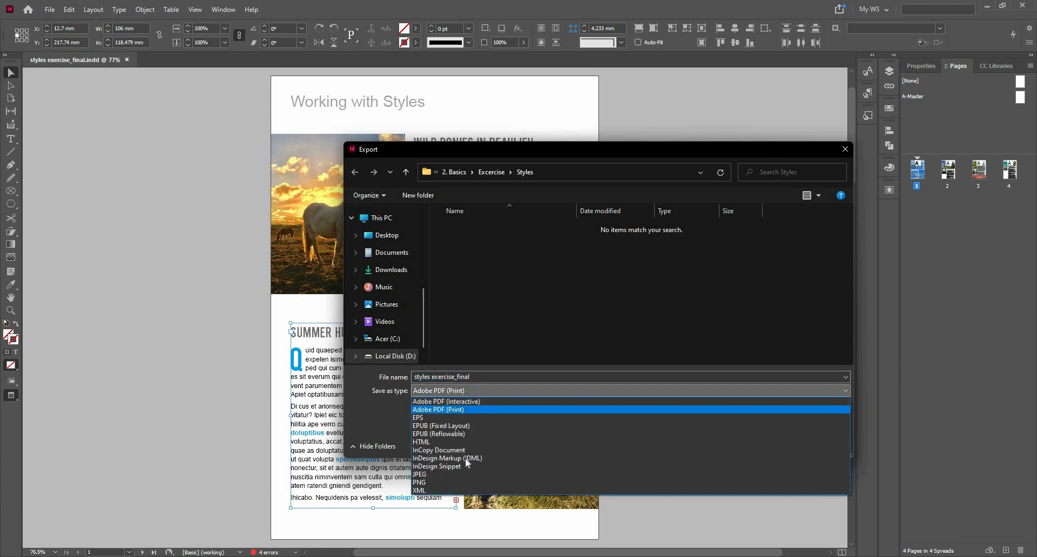
pyautogui.press('Down')
pyautogui.press('Down')
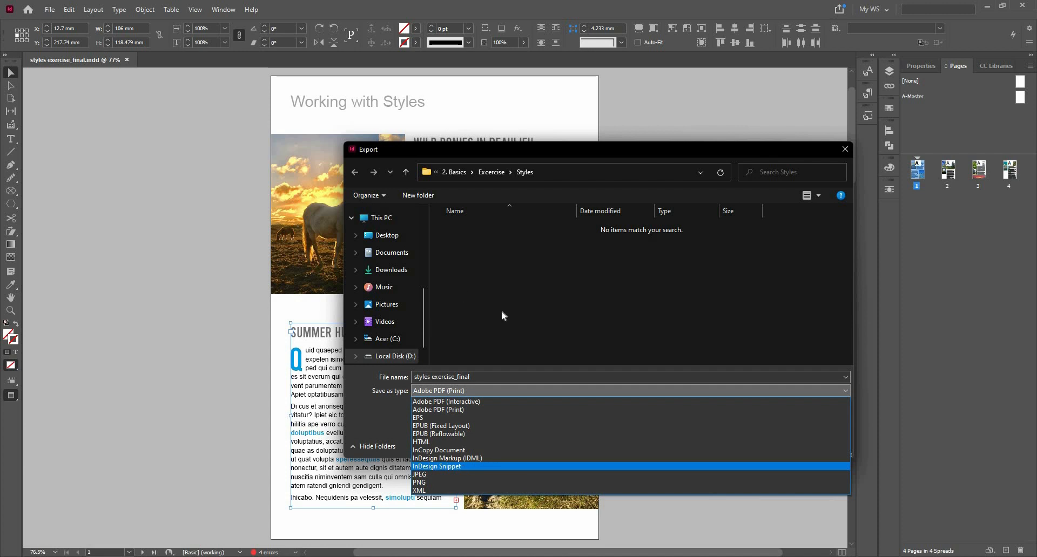
pyautogui.press('Return')
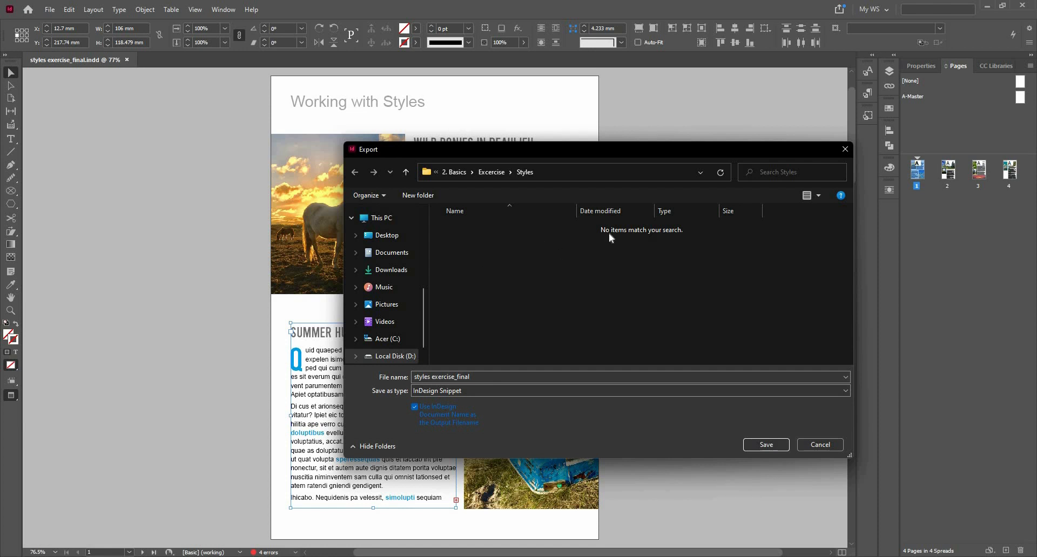
pyautogui.click(771, 446)
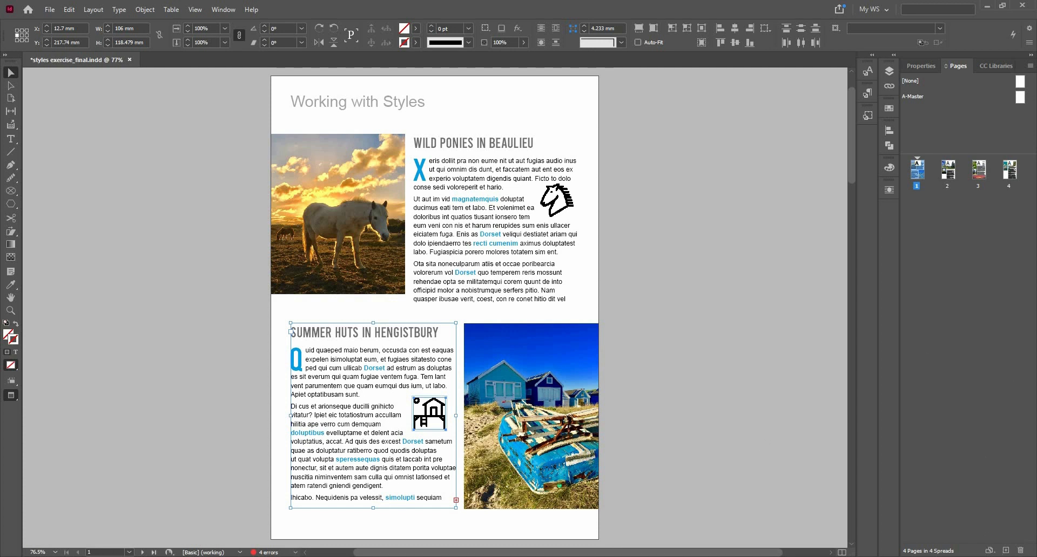
# Step: Insert a blank page after page 1
pyautogui.click(1005, 550)
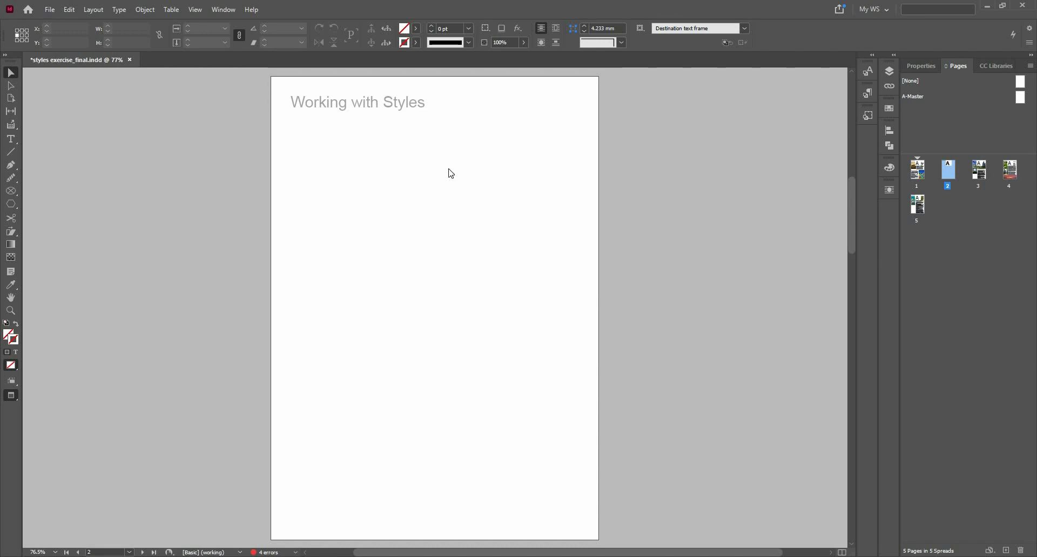
# Step: Examine the file types in the Styles folder while placing a file, showing all files and widening the type column
pyautogui.hotkey('ctrl', 'd')
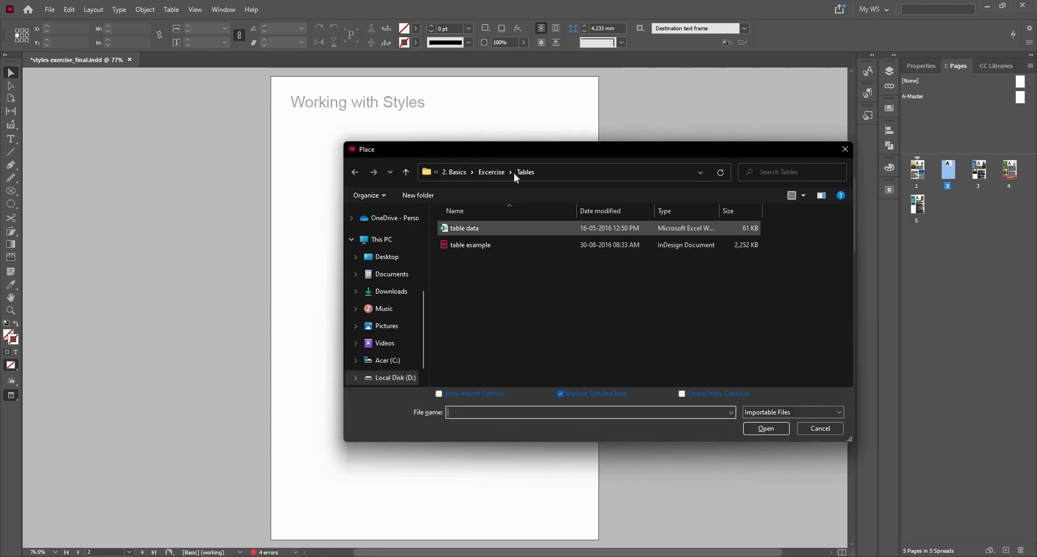
pyautogui.click(492, 173)
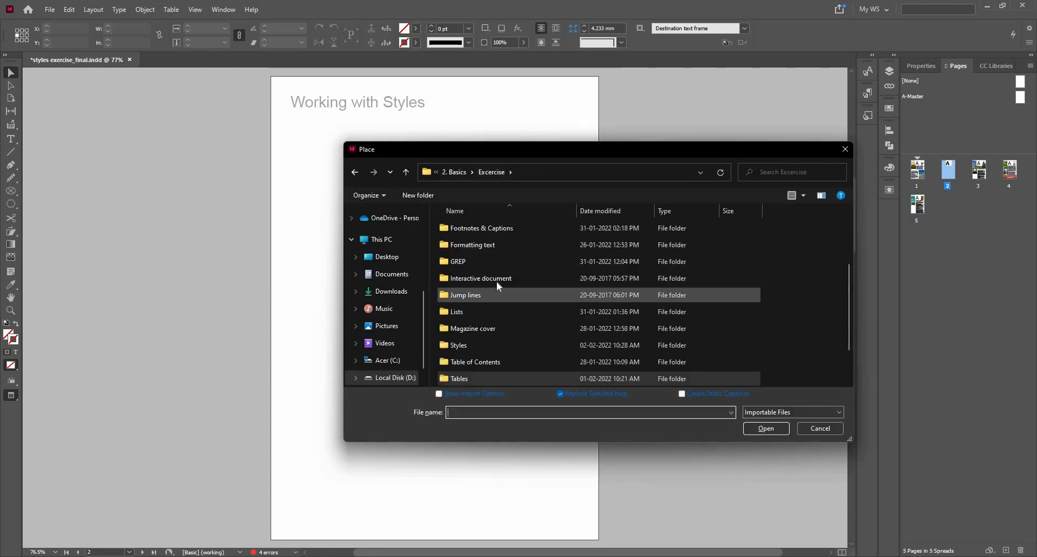
pyautogui.scroll(1, 499, 285)
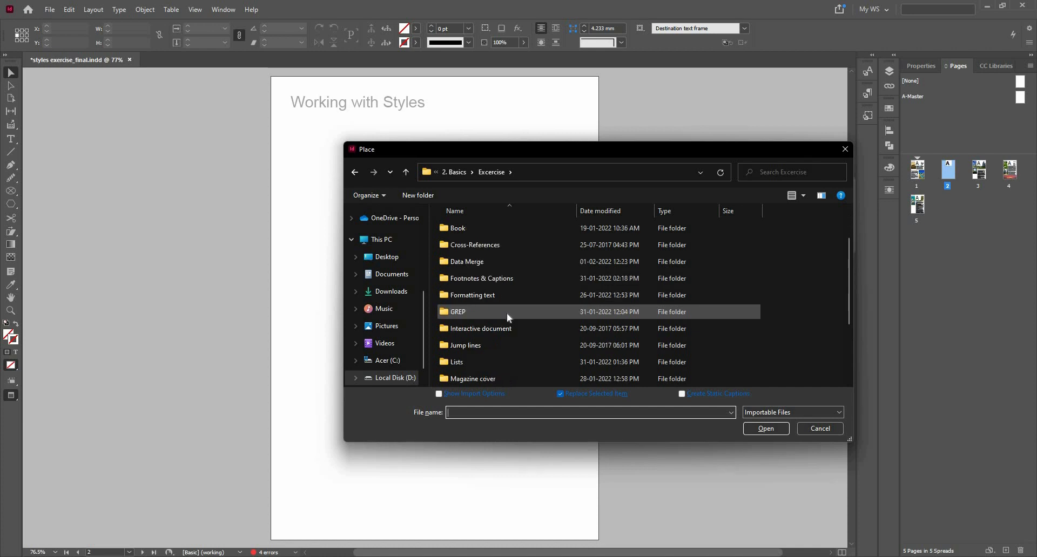
pyautogui.scroll(-1, 507, 314)
pyautogui.click(497, 347)
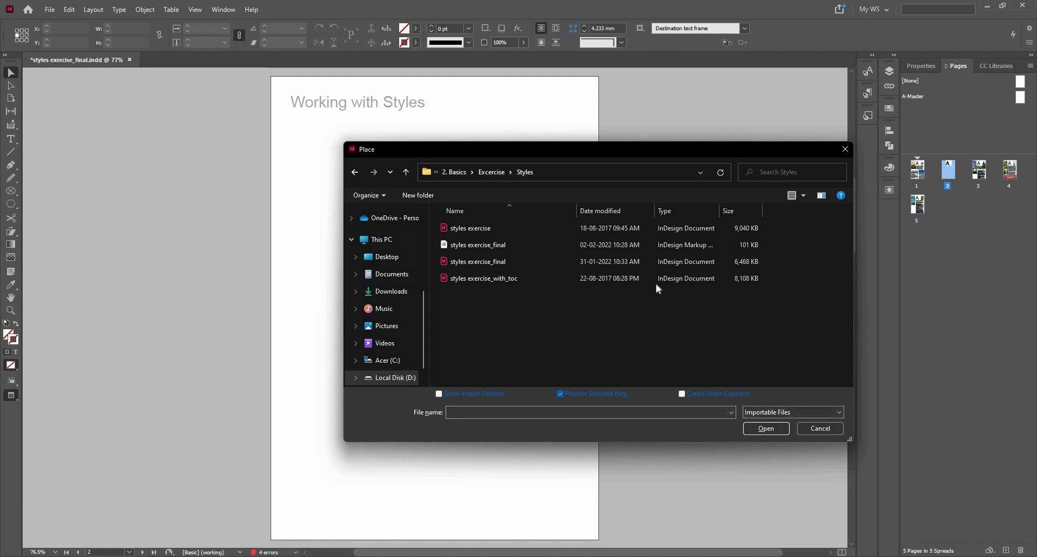
pyautogui.click(813, 412)
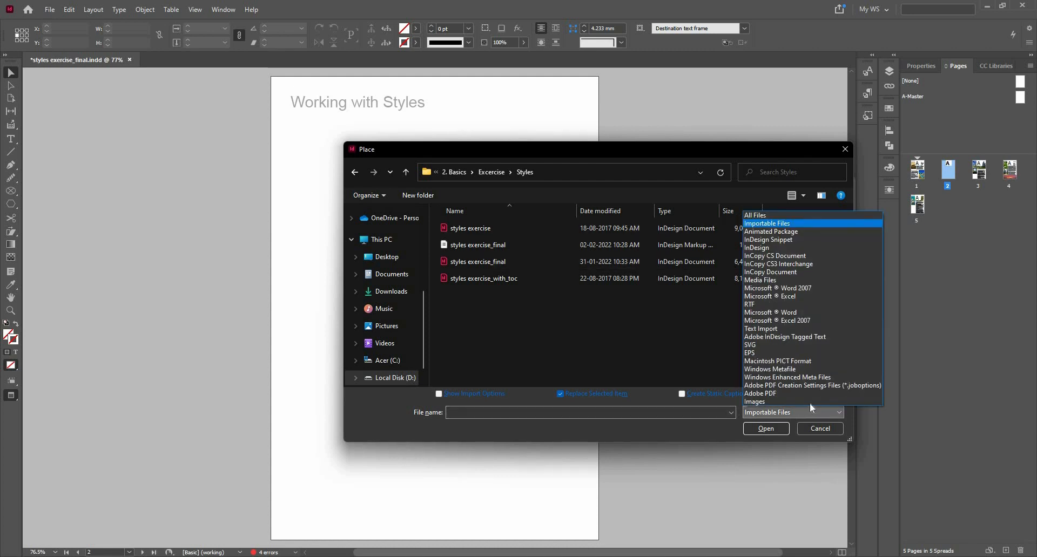
pyautogui.click(799, 218)
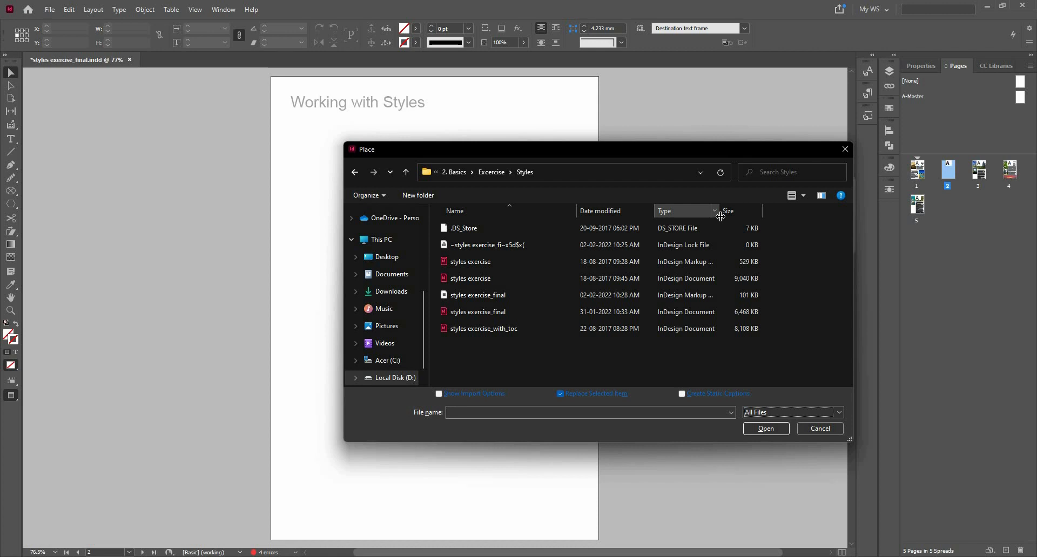
pyautogui.moveTo(722, 212); pyautogui.dragTo(776, 223)
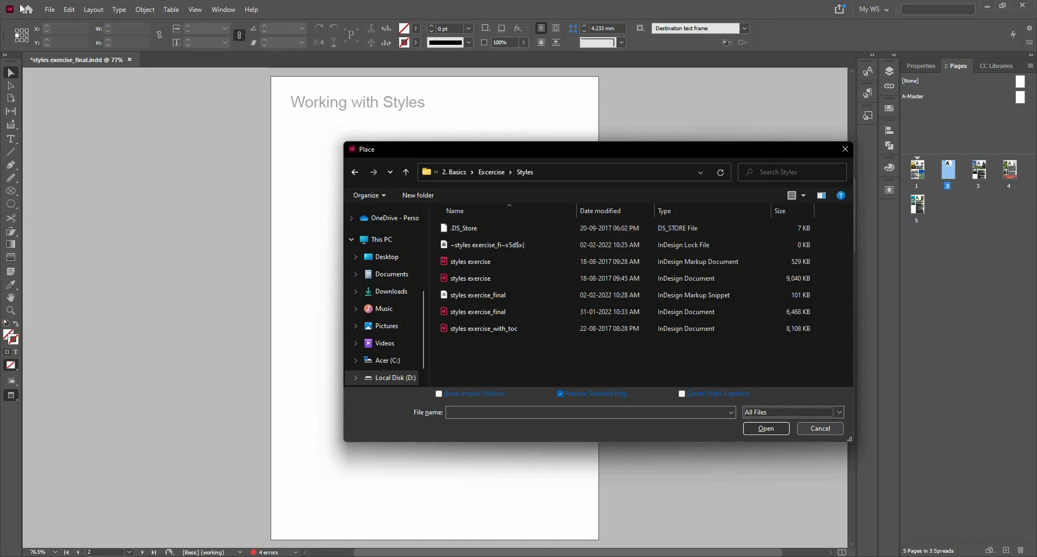
pyautogui.click(812, 435)
# Step: Review the export folder and file format for the Summer Huts frame and icon on page 1
pyautogui.doubleClick(917, 174)
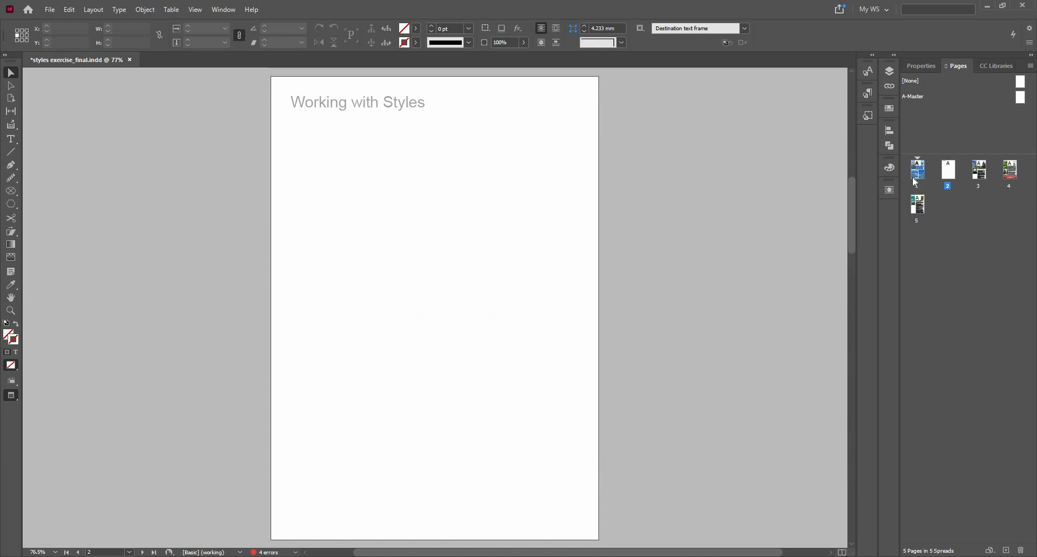
pyautogui.moveTo(279, 329); pyautogui.dragTo(401, 452)
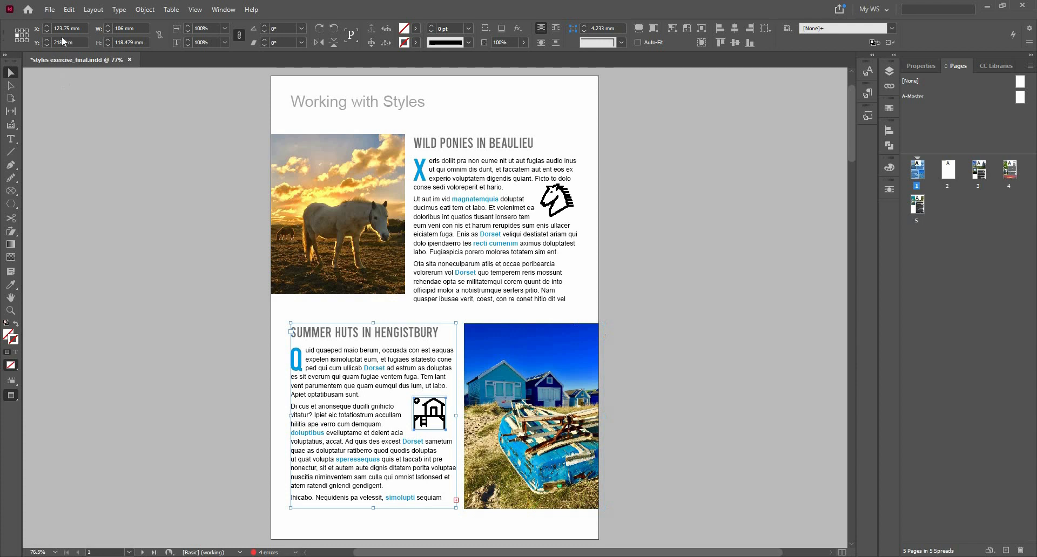
pyautogui.click(49, 9)
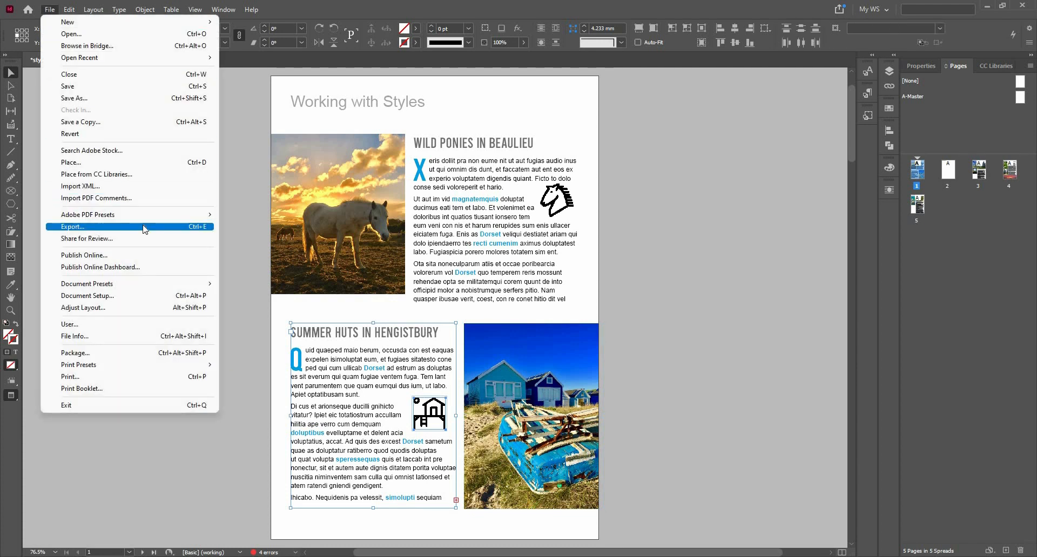
pyautogui.click(141, 227)
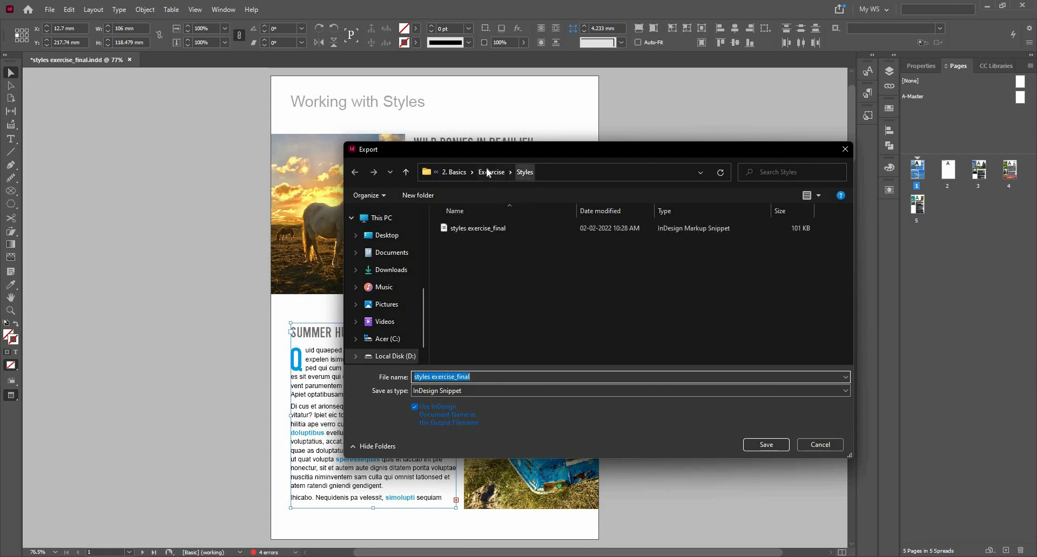
pyautogui.click(833, 447)
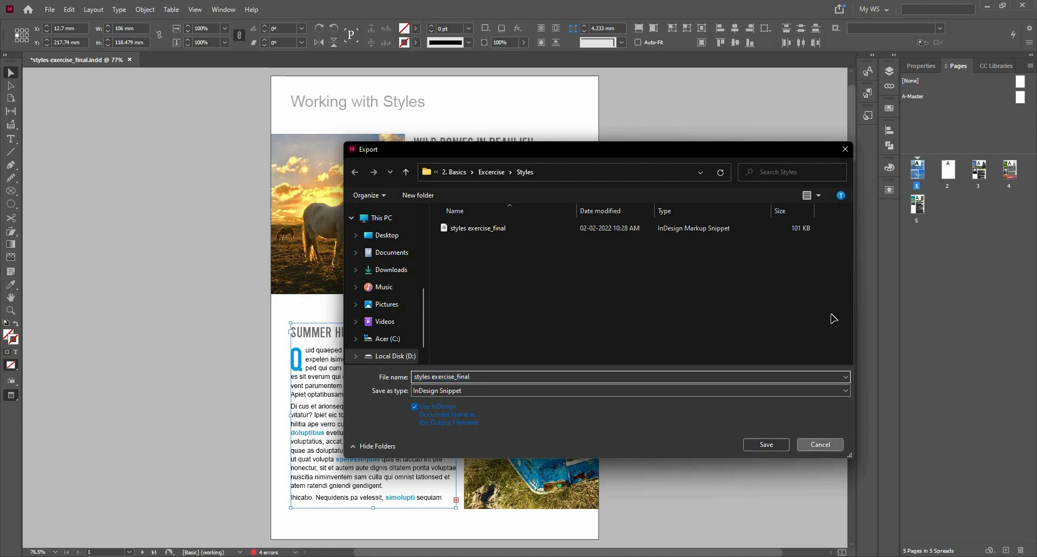
# Step: Place the InDesign Snippet styles exercise_final from the Styles folder on page 2, at about X 52.5 mm, Y 122 mm
pyautogui.doubleClick(949, 182)
pyautogui.click(49, 9)
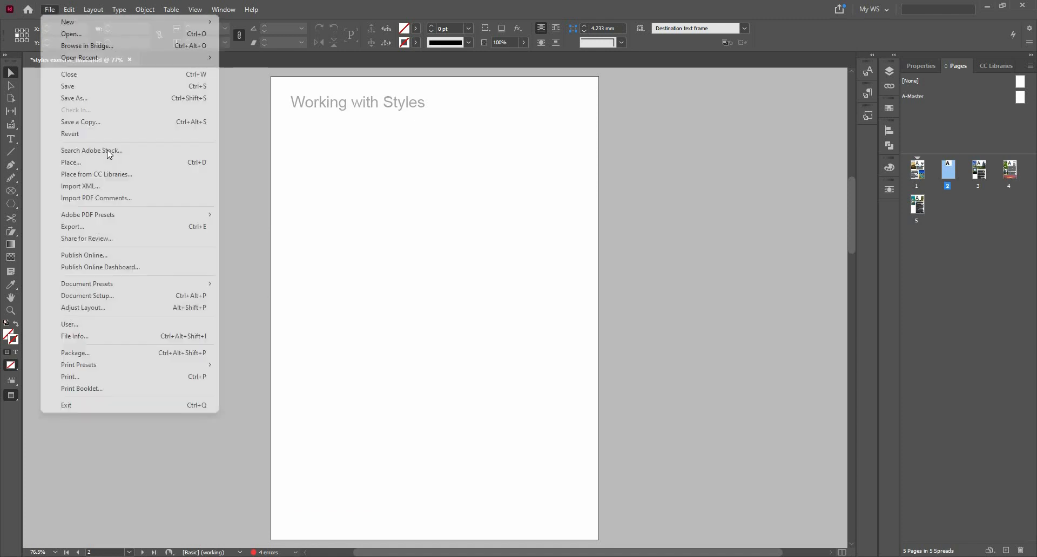
pyautogui.click(103, 163)
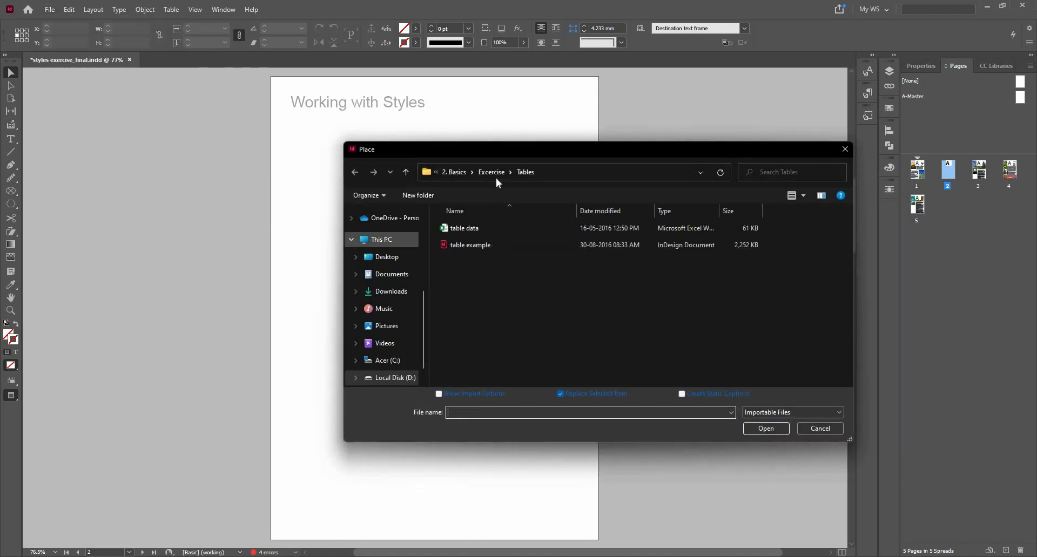
pyautogui.click(491, 172)
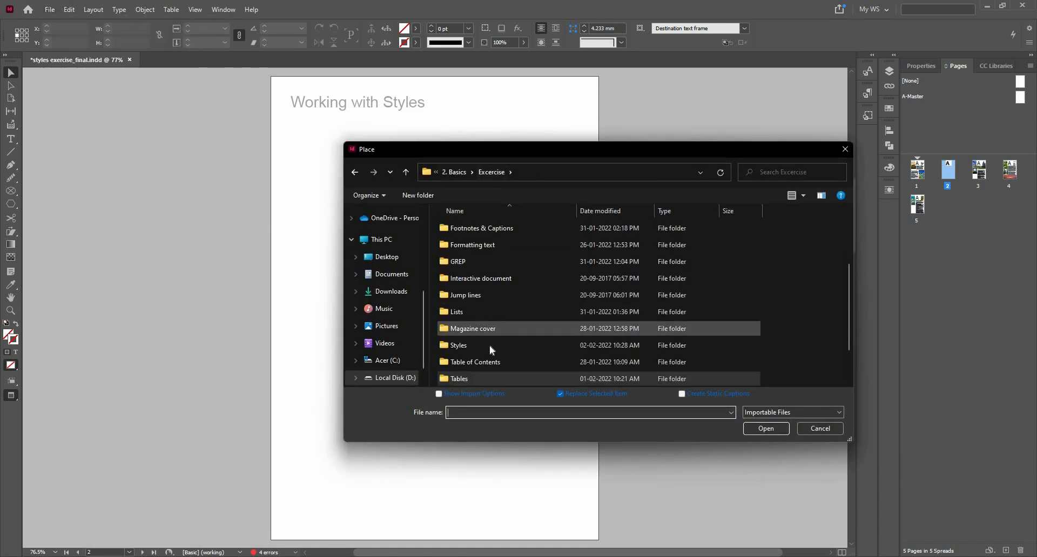
pyautogui.doubleClick(490, 343)
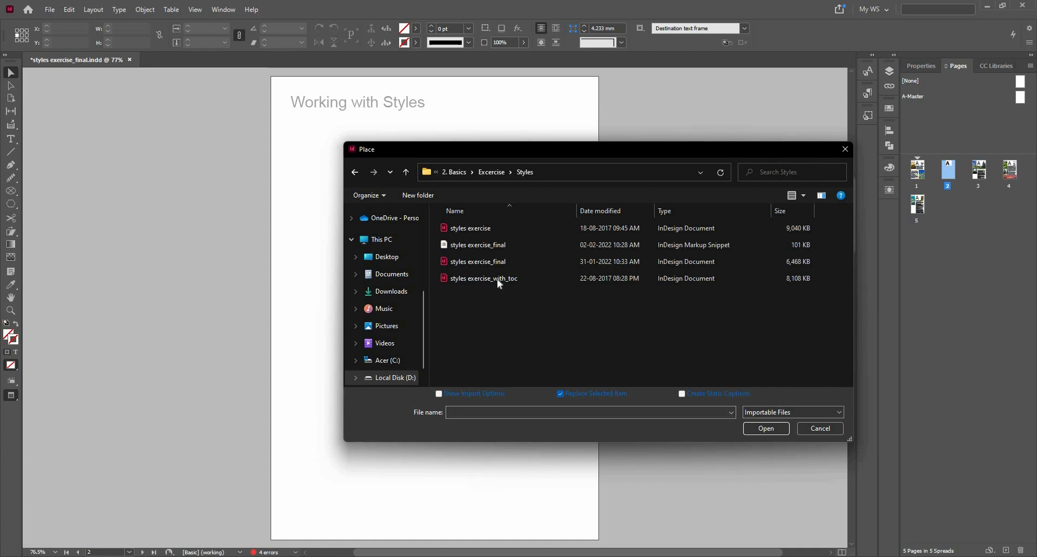
pyautogui.click(781, 414)
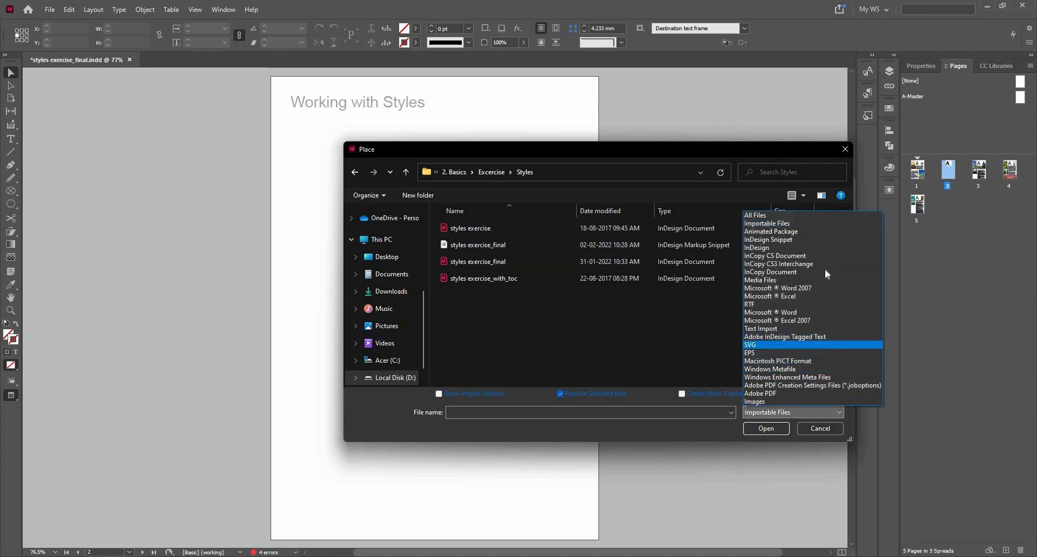
pyautogui.click(808, 239)
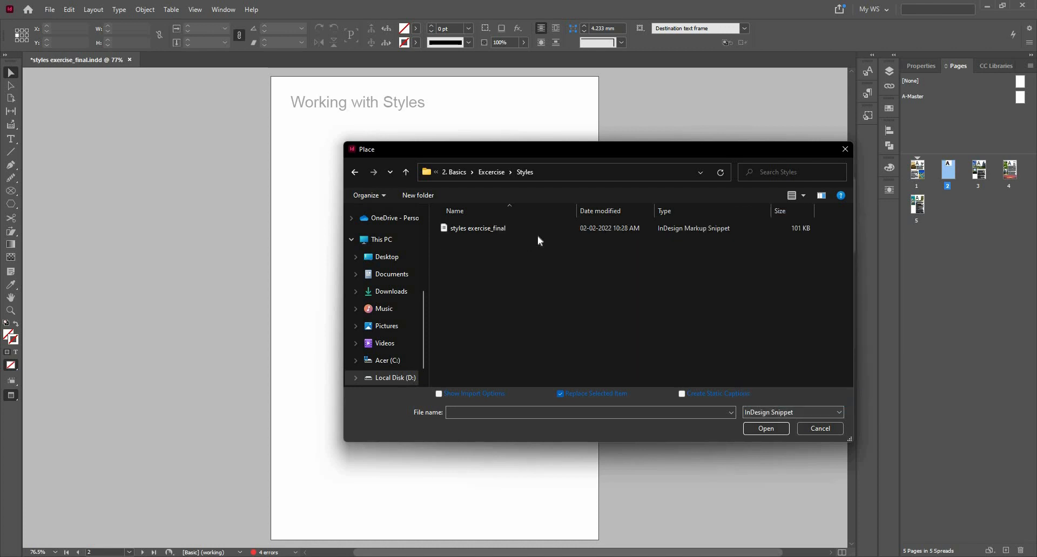
pyautogui.click(539, 229)
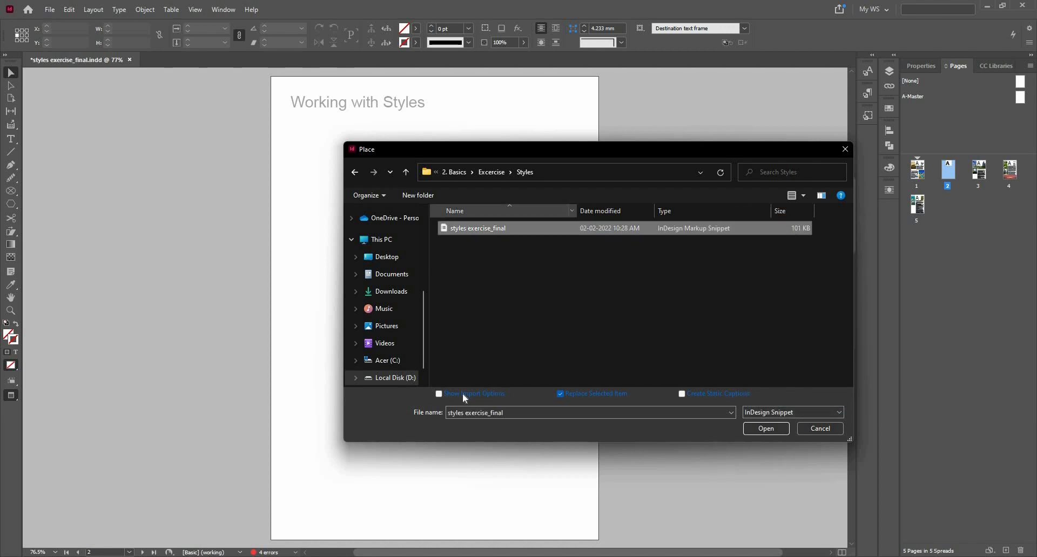
pyautogui.click(753, 430)
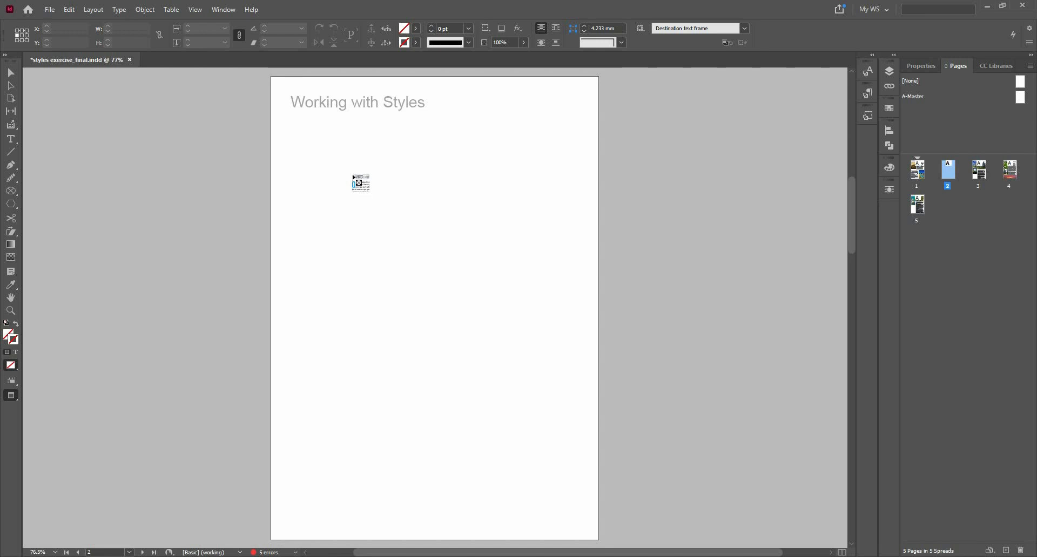
pyautogui.click(354, 176)
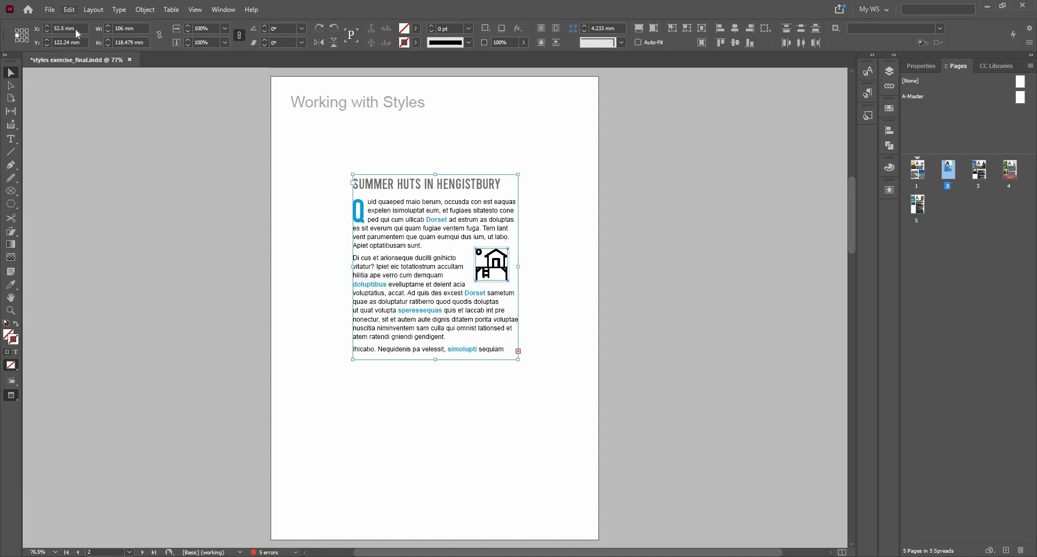
# Step: Create a new single-page landscape document of 297 × 210 mm with units set to Millimeters
pyautogui.click(49, 9)
pyautogui.moveTo(108, 22)
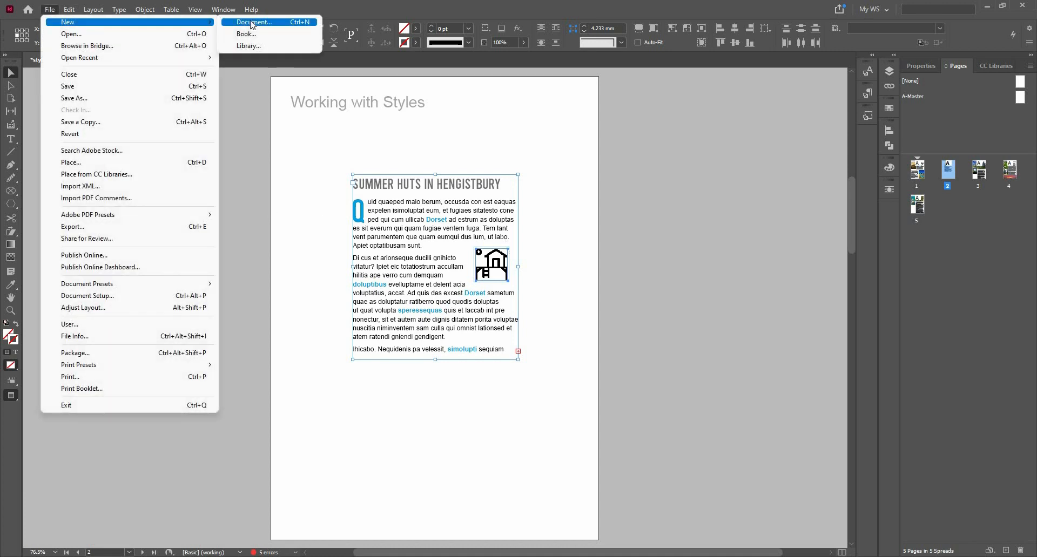
pyautogui.click(252, 23)
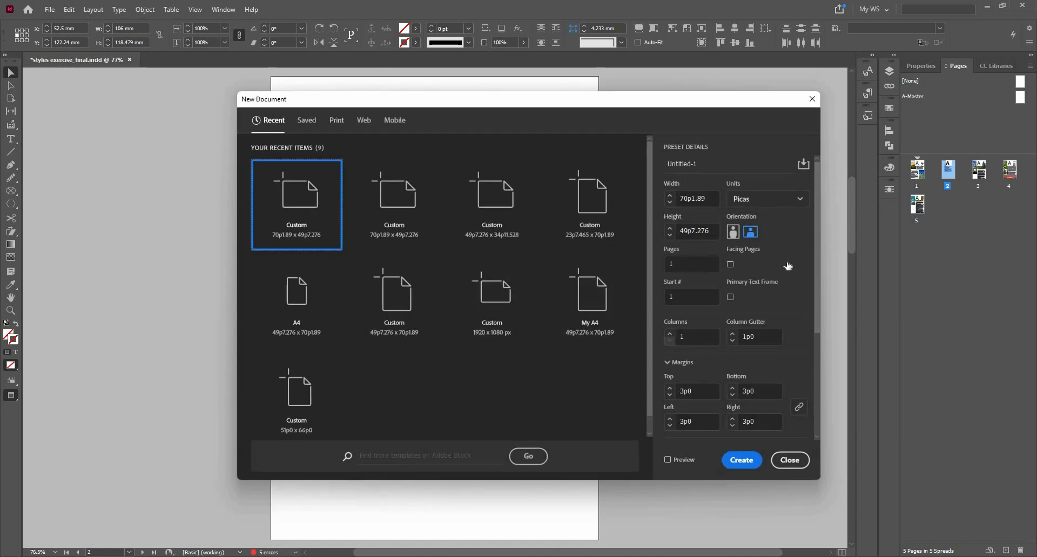
pyautogui.click(768, 199)
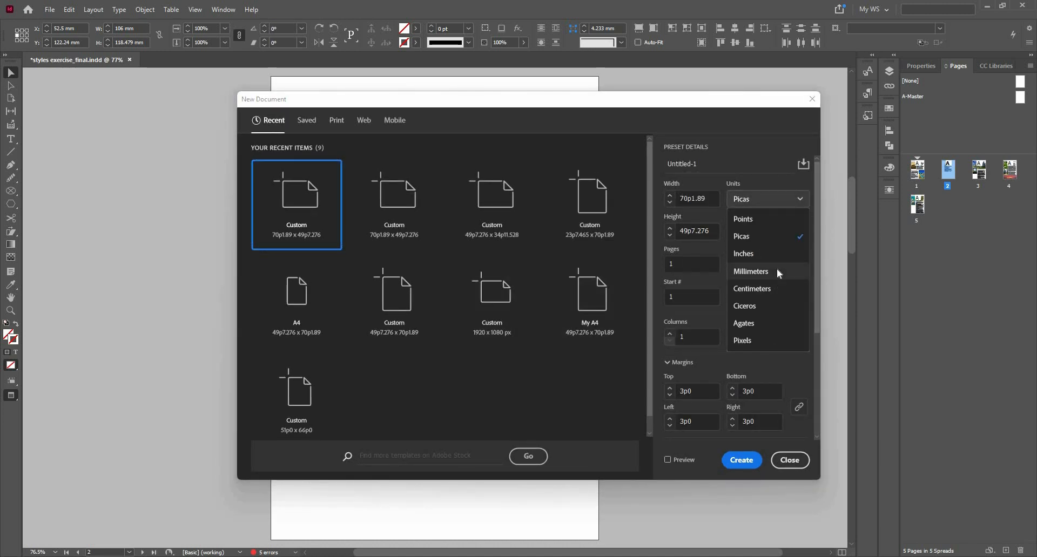
pyautogui.click(777, 273)
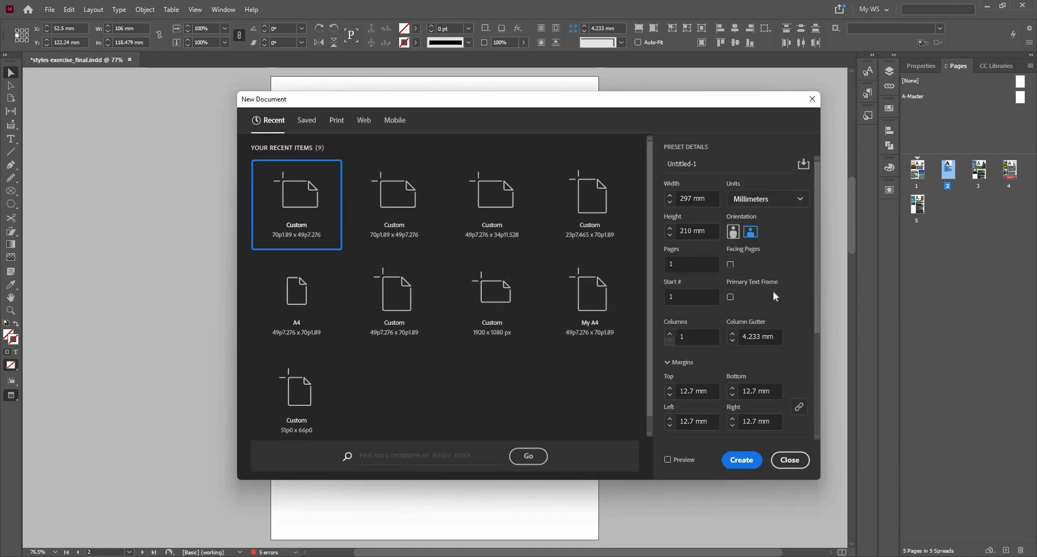
pyautogui.click(754, 461)
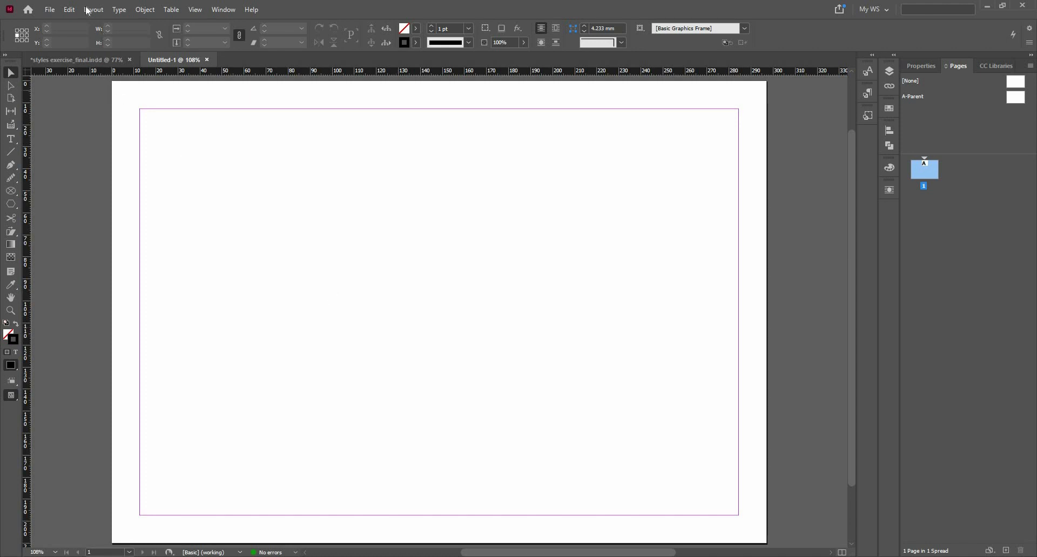
# Step: Place the InDesign Snippet styles exercise_final from the Styles folder in the new document, at about X 58.5 mm, Y 97 mm
pyautogui.click(49, 11)
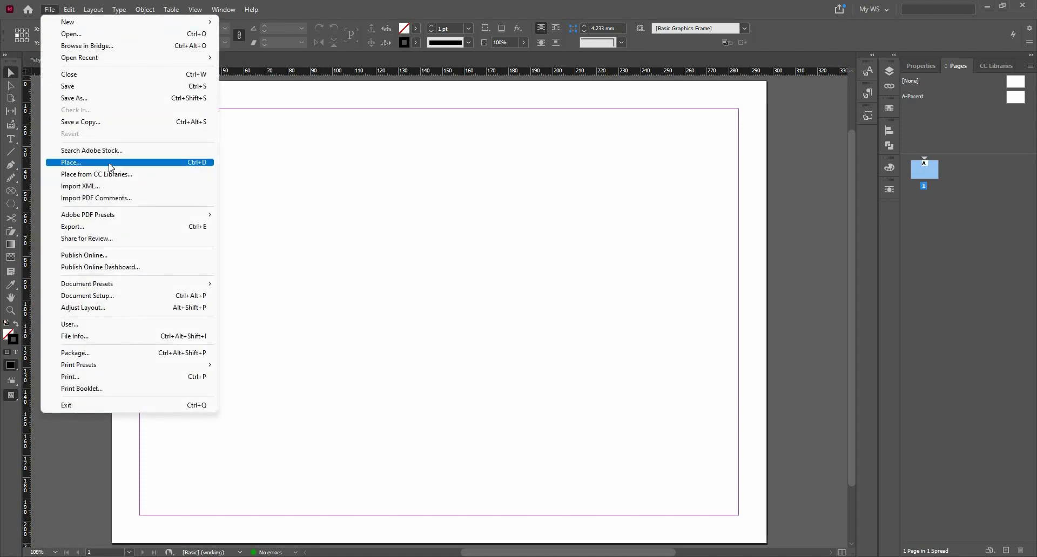
pyautogui.click(108, 162)
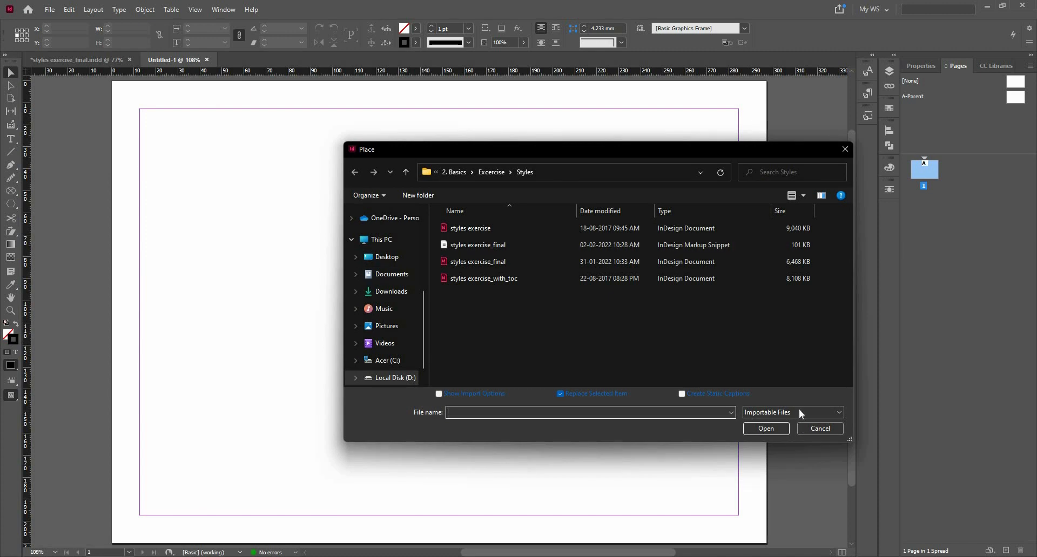
pyautogui.click(798, 412)
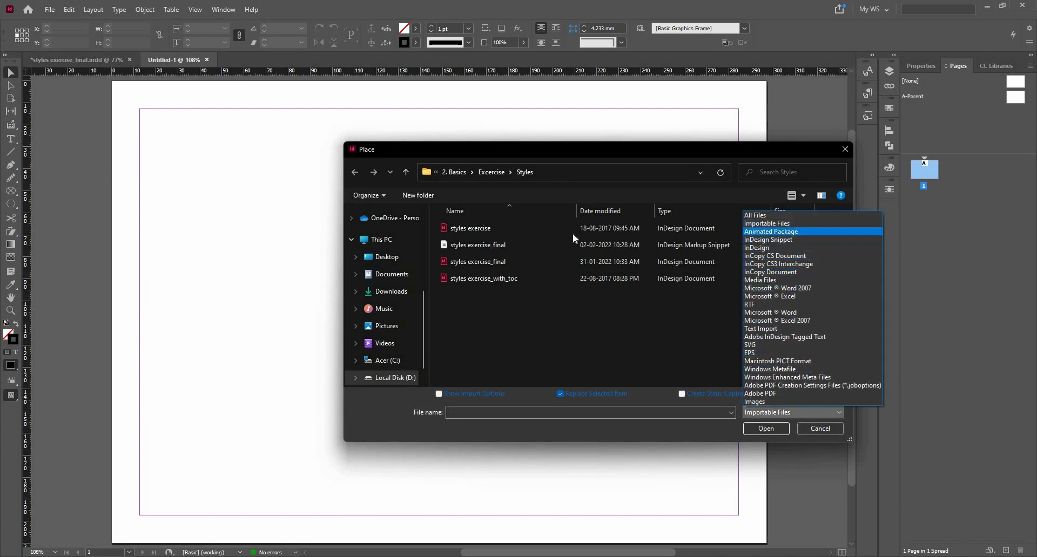
pyautogui.click(792, 240)
pyautogui.click(563, 233)
pyautogui.click(773, 429)
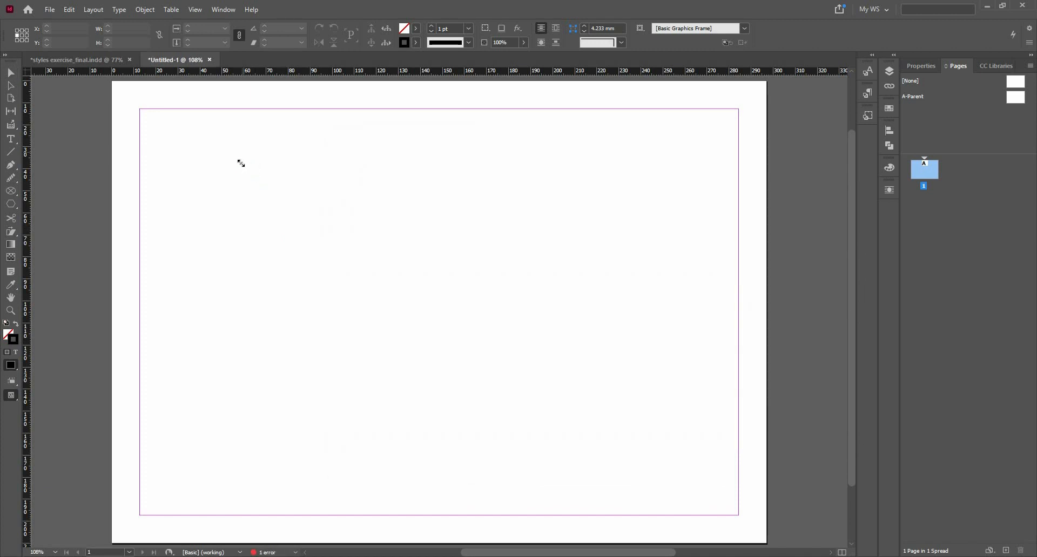
pyautogui.click(239, 163)
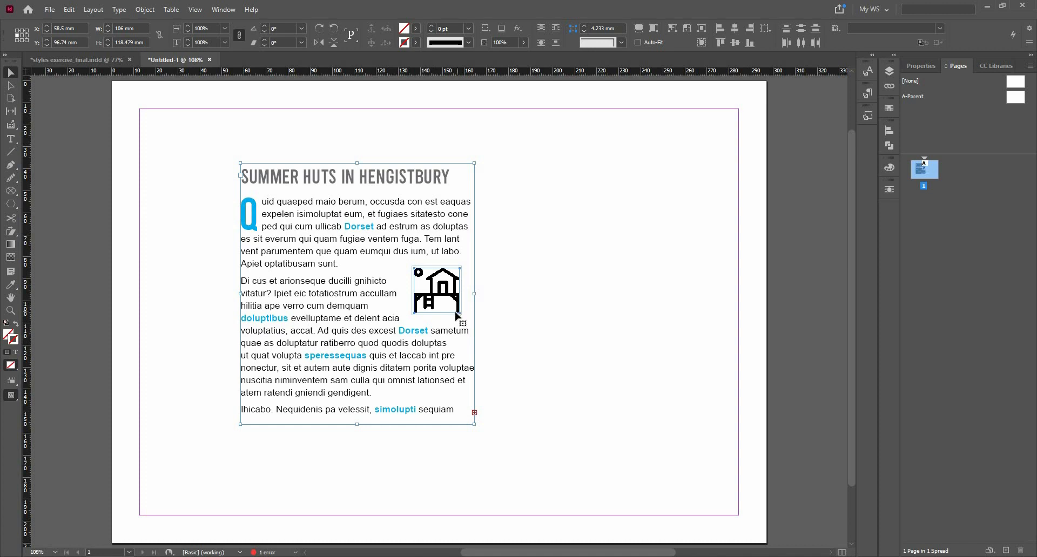
# Step: Examine the character, paragraph and object styles in the new document, expanding the destination copy paragraph style group
pyautogui.click(871, 55)
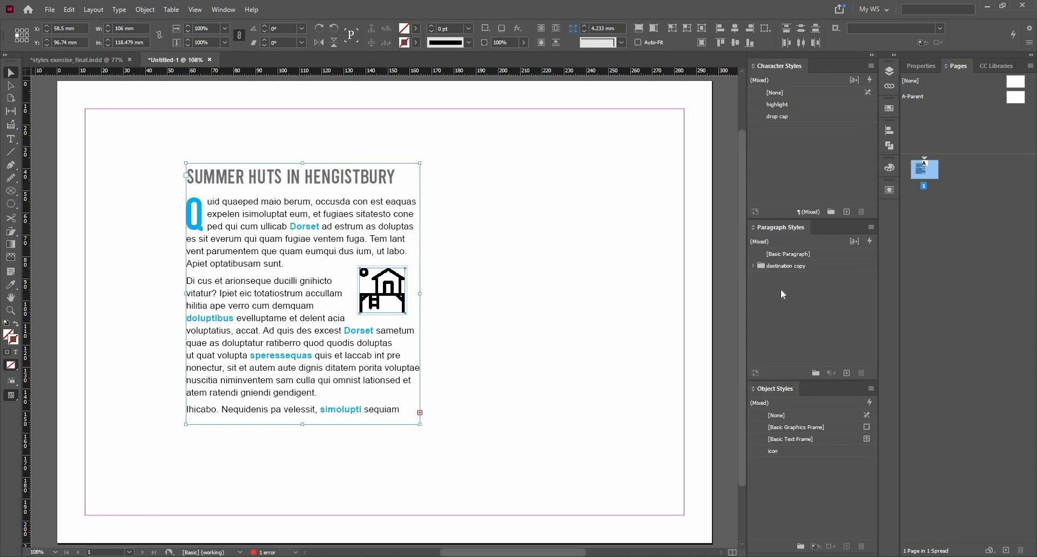
pyautogui.click(870, 55)
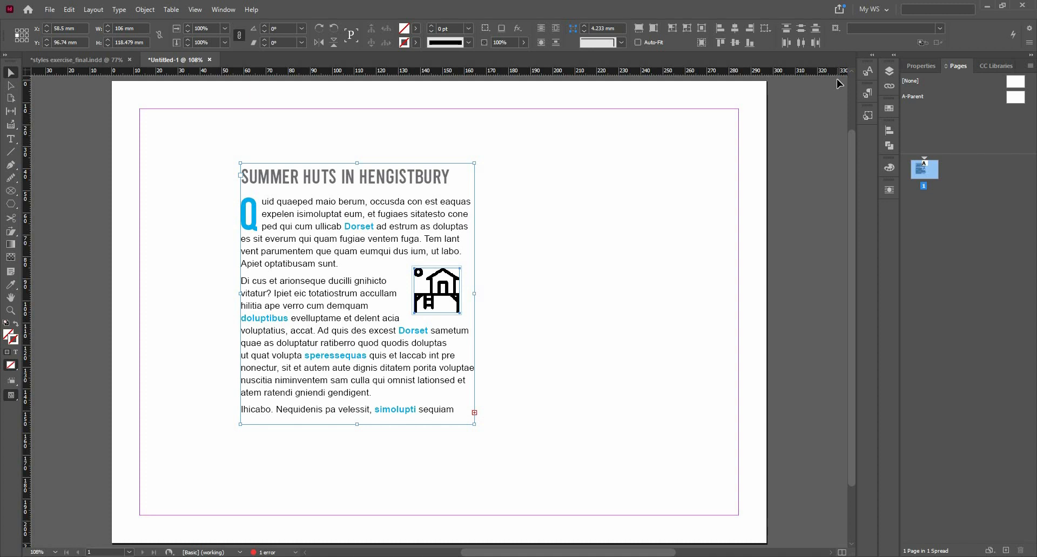
pyautogui.click(875, 56)
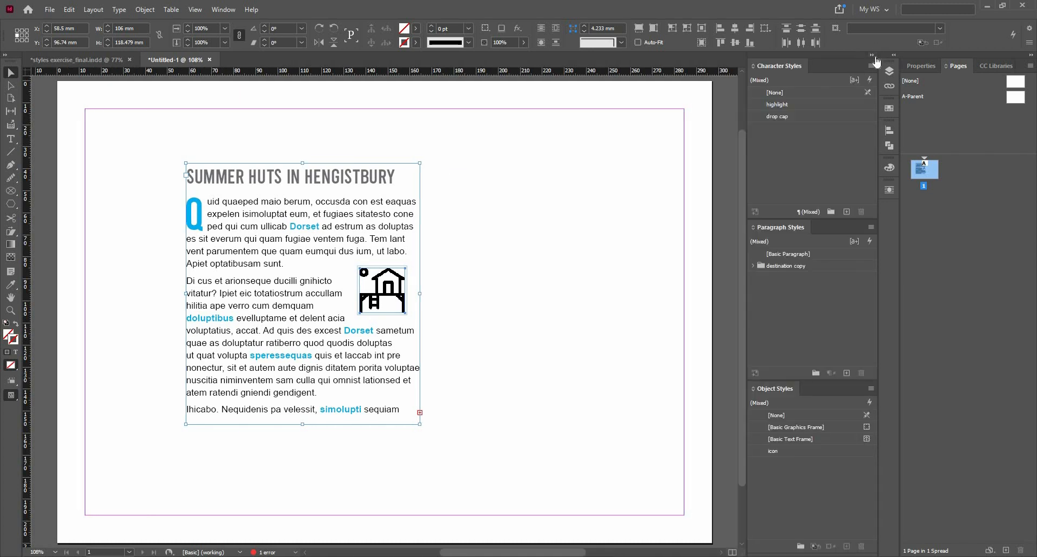
pyautogui.click(752, 266)
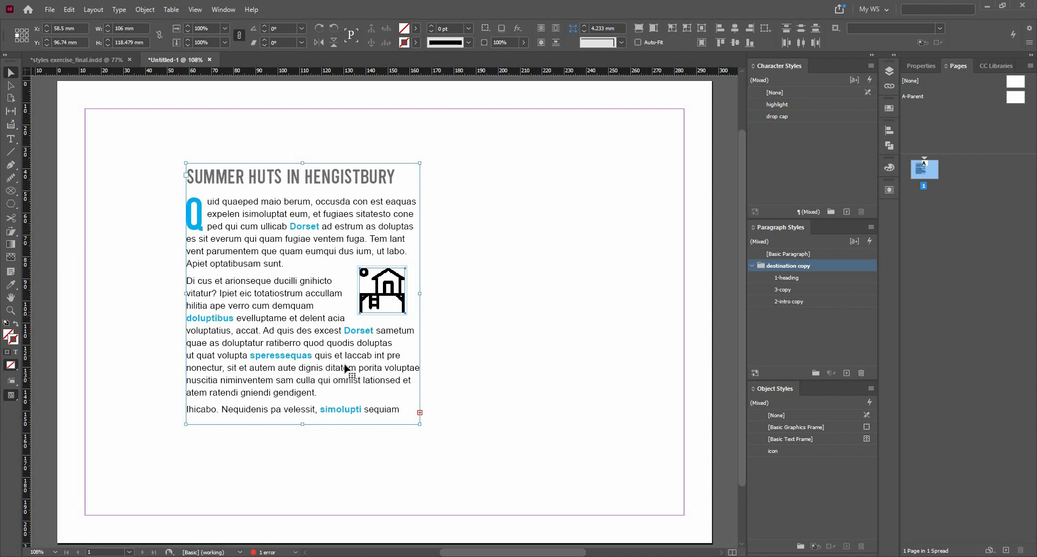
# Step: Insert the word Dorset between "quis et" and "laccab" in the body copy, and select the hut icon
pyautogui.click(394, 335)
pyautogui.write('D')
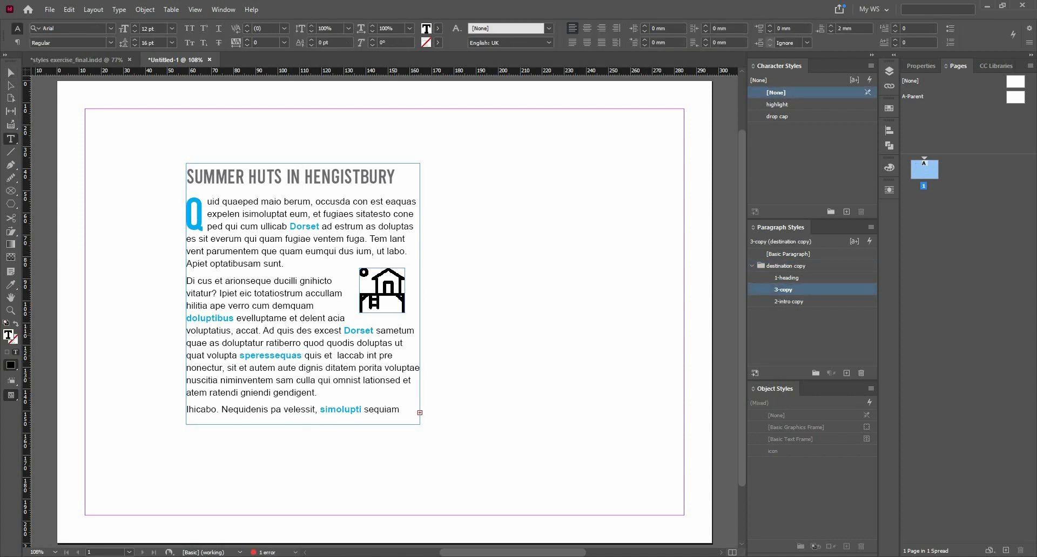
pyautogui.write('orset')
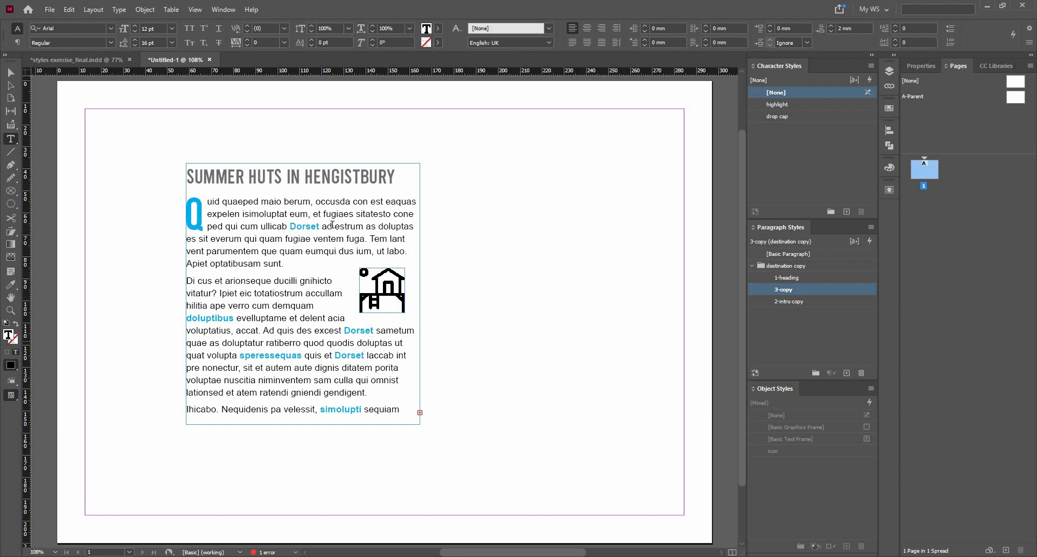
pyautogui.click(10, 73)
pyautogui.click(438, 234)
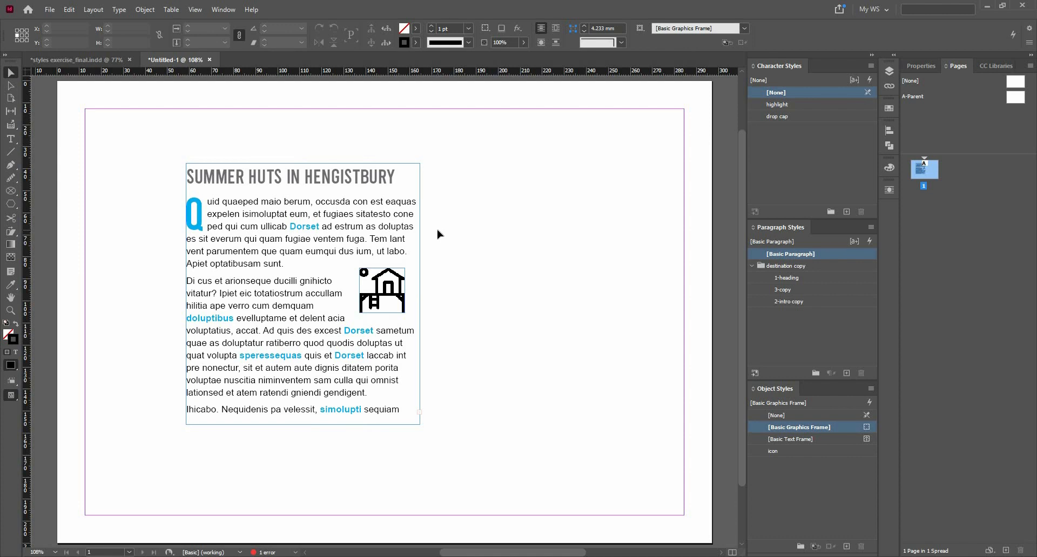
pyautogui.click(400, 286)
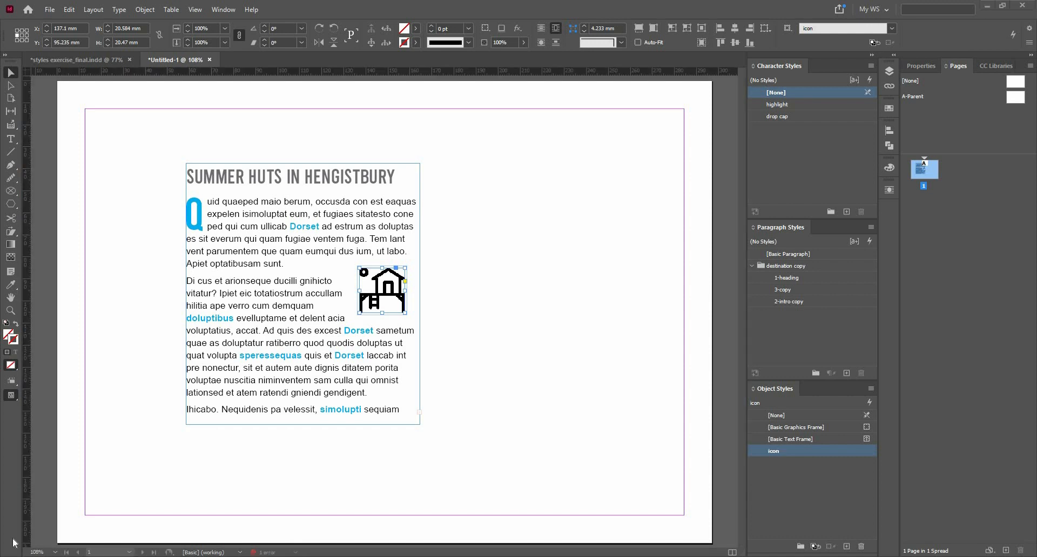
# Step: Switch to page 3 of styles exercise_final.indd and create a native InDesign library named Library in the Excercise folder, declining CC Libraries
pyautogui.click(83, 60)
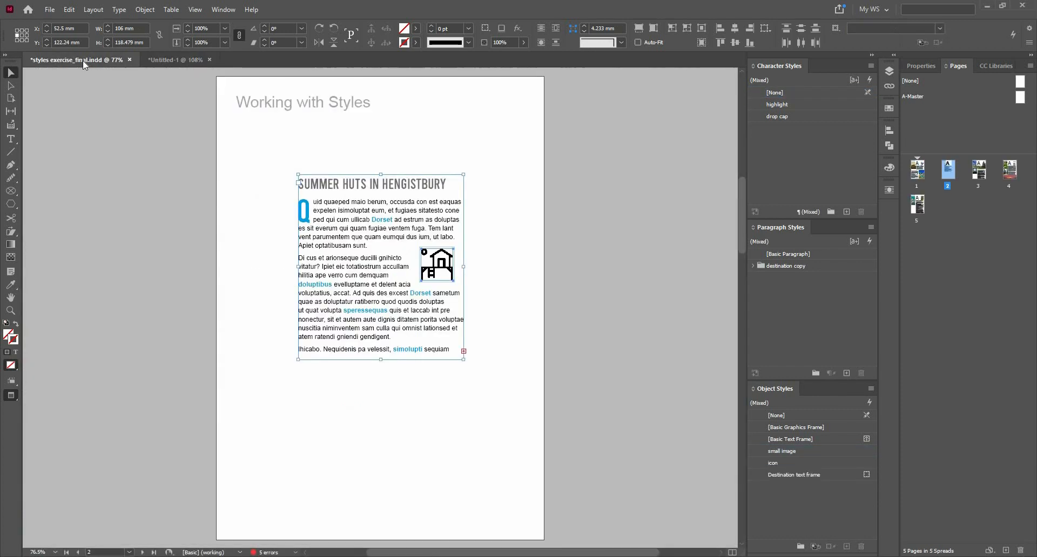
pyautogui.doubleClick(978, 172)
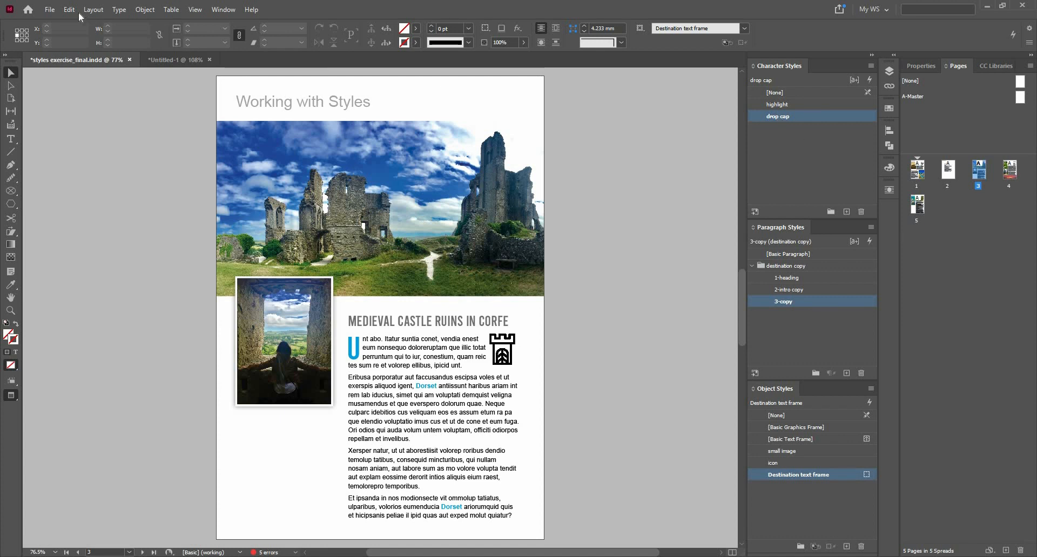
pyautogui.click(49, 10)
pyautogui.moveTo(205, 22)
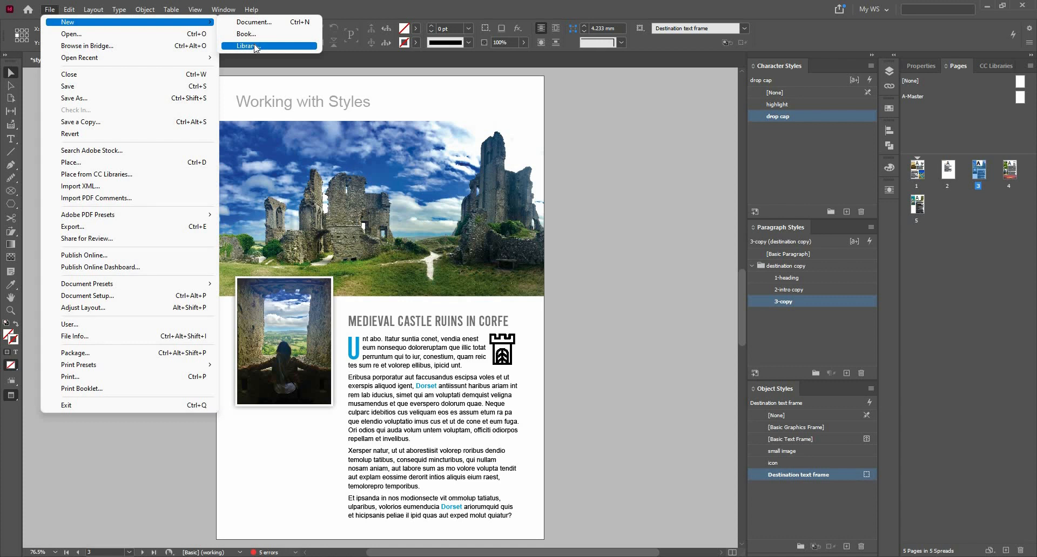
pyautogui.click(256, 47)
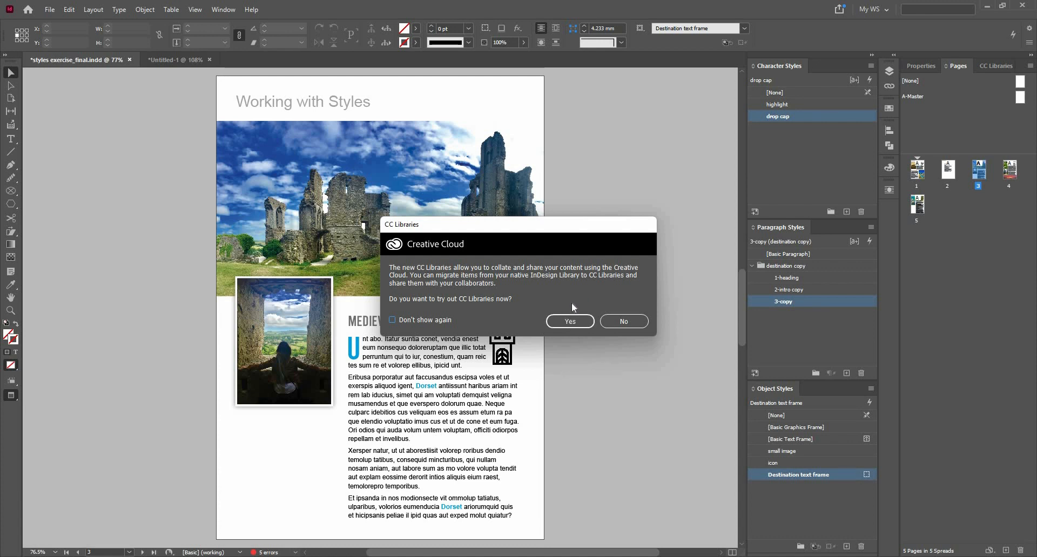
pyautogui.click(620, 326)
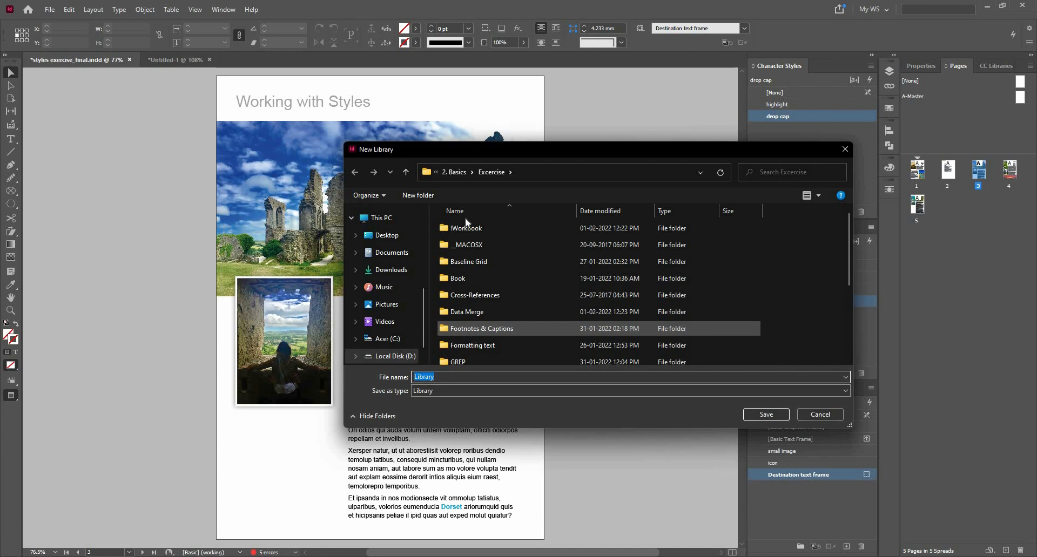
pyautogui.click(760, 419)
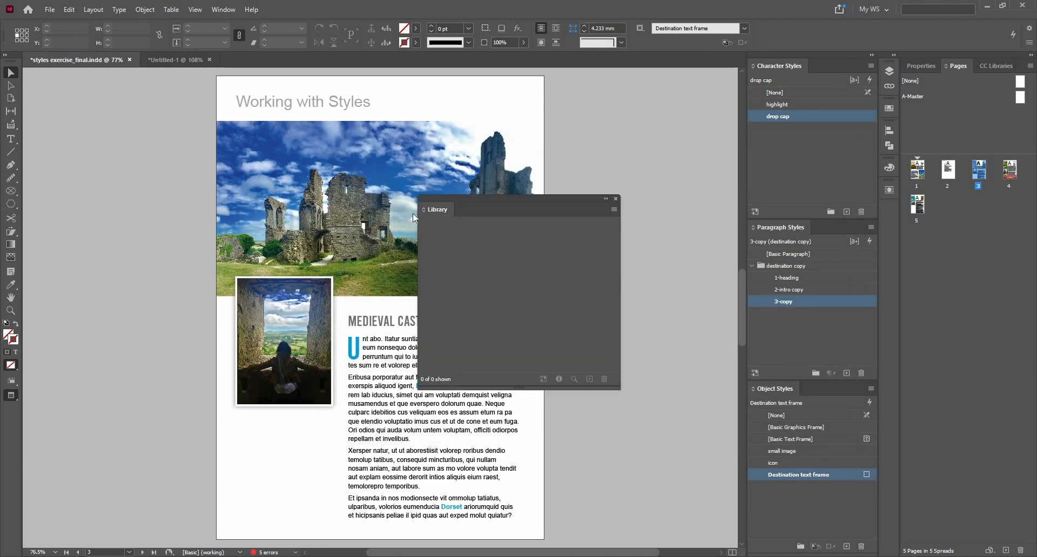
pyautogui.moveTo(441, 219); pyautogui.dragTo(48, 93)
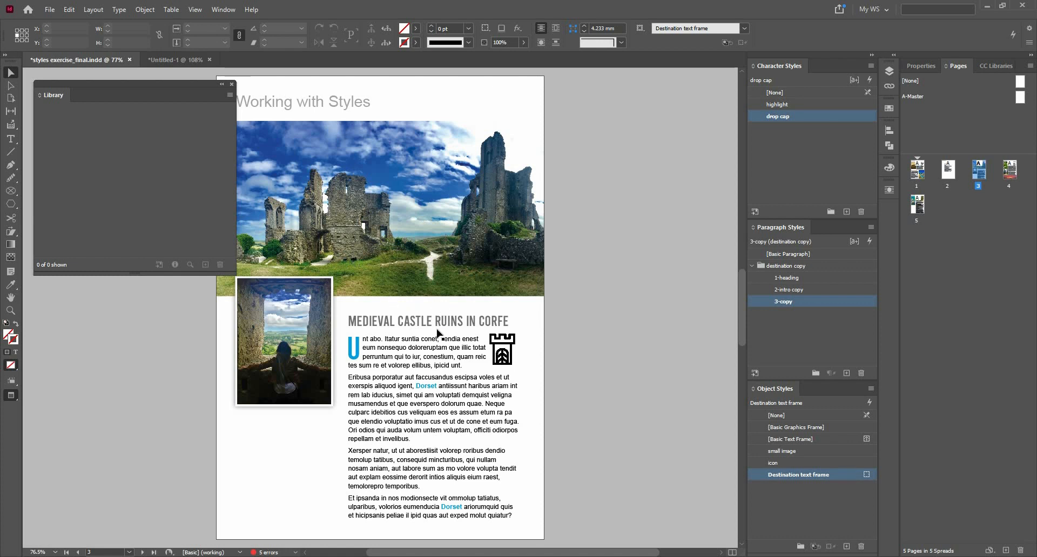
# Step: Add the castle icon from page 3 to the library, naming the item Castle with object type Image
pyautogui.click(502, 352)
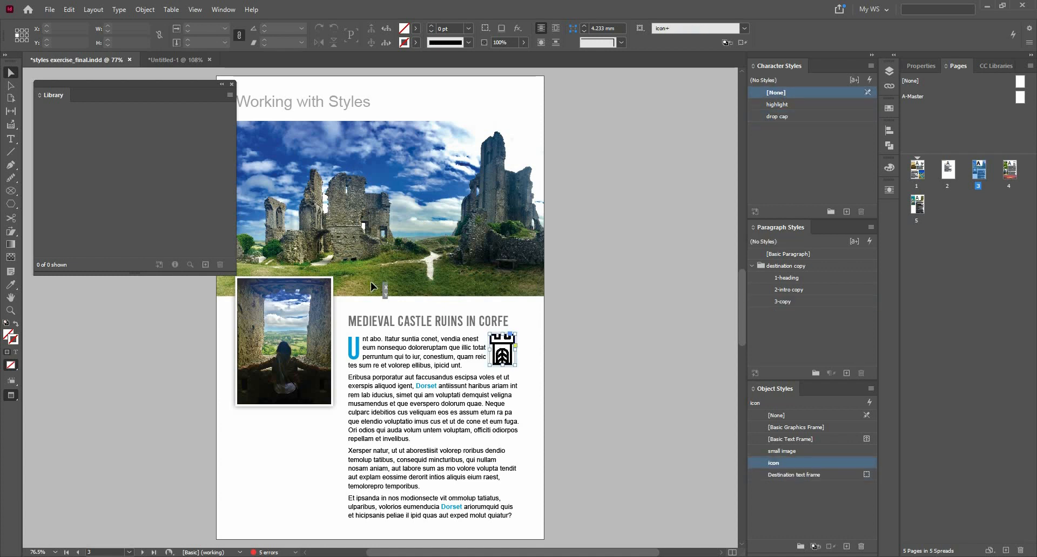
pyautogui.moveTo(502, 352); pyautogui.dragTo(137, 174)
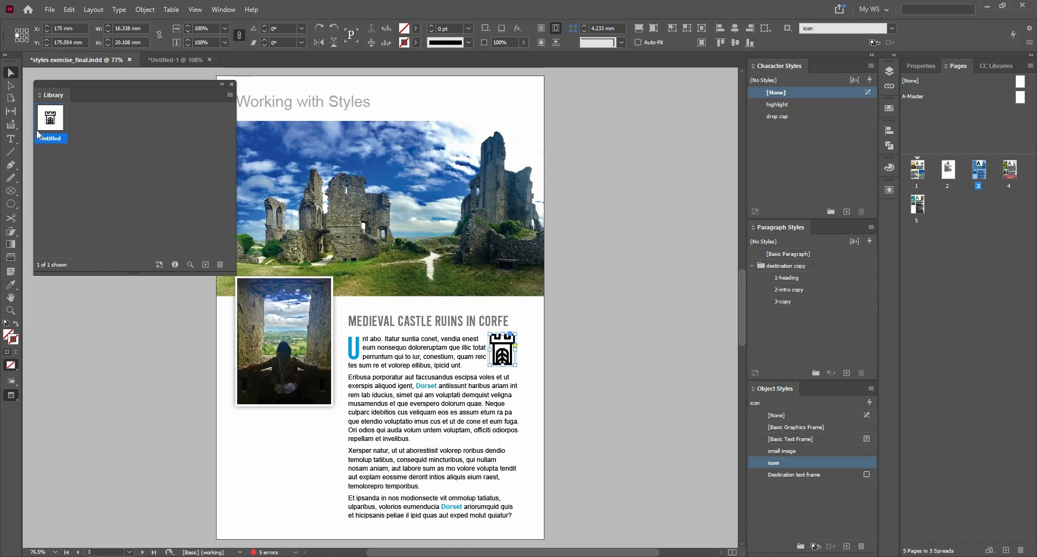
pyautogui.doubleClick(54, 139)
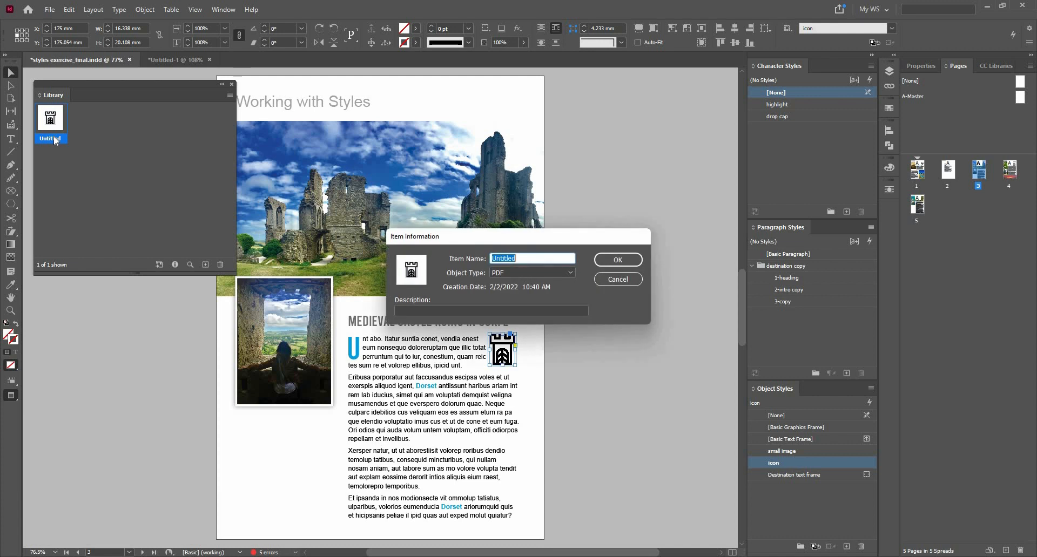
pyautogui.write('Castle')
pyautogui.click(499, 274)
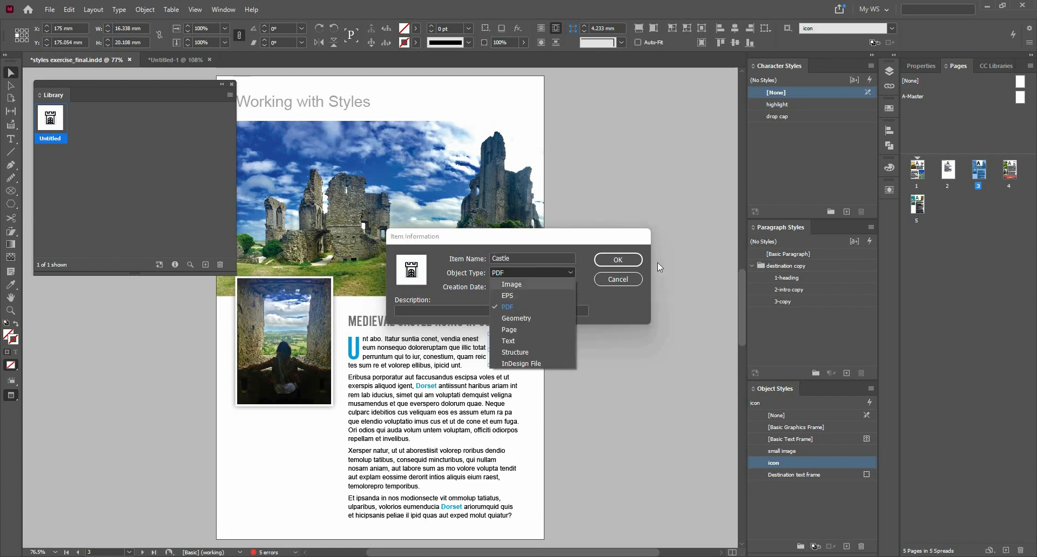
pyautogui.click(522, 283)
pyautogui.click(637, 262)
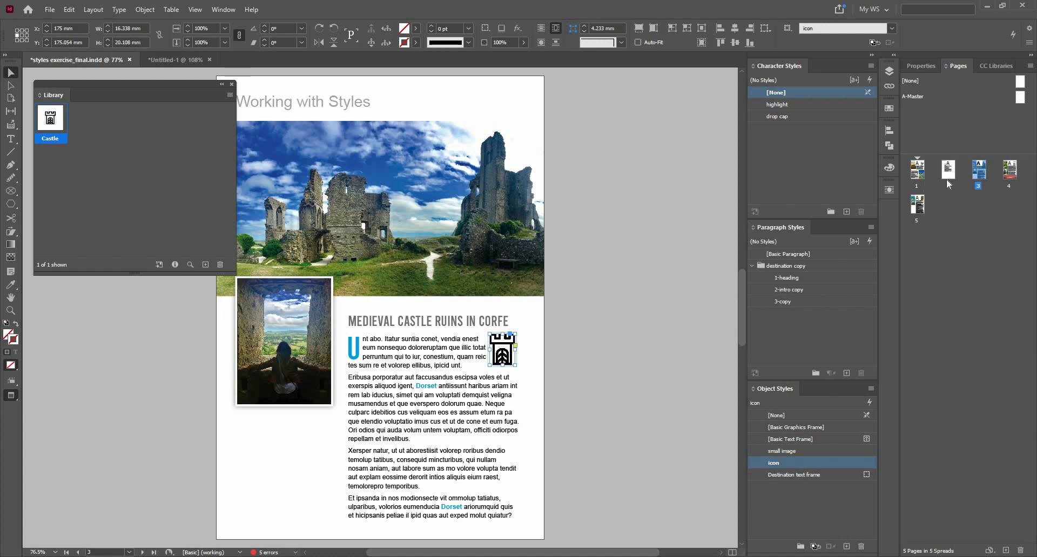
# Step: Add the maple leaf icon from page 4 to the library, naming the item Leaf with object type Image
pyautogui.doubleClick(974, 178)
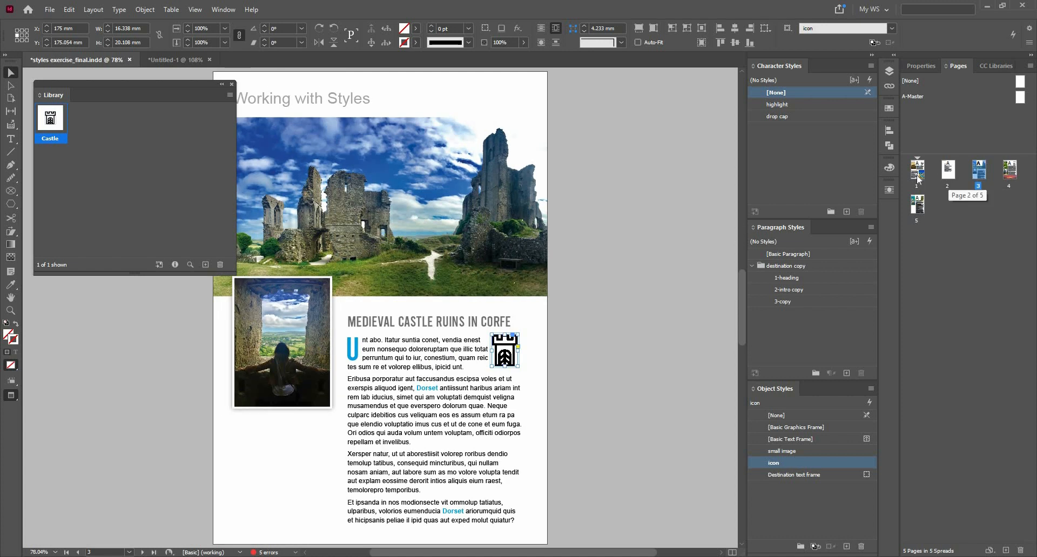
pyautogui.doubleClick(917, 181)
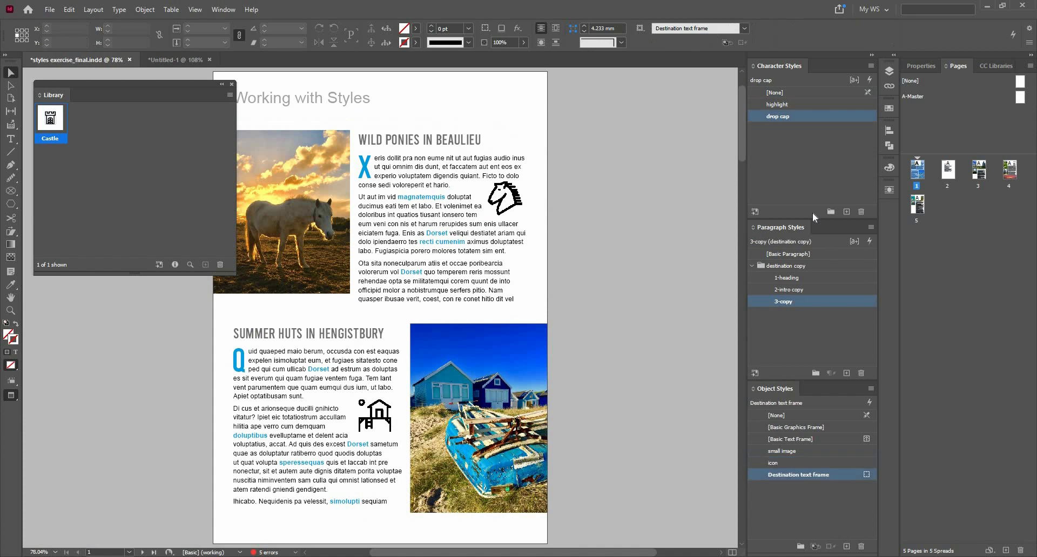
pyautogui.doubleClick(1009, 170)
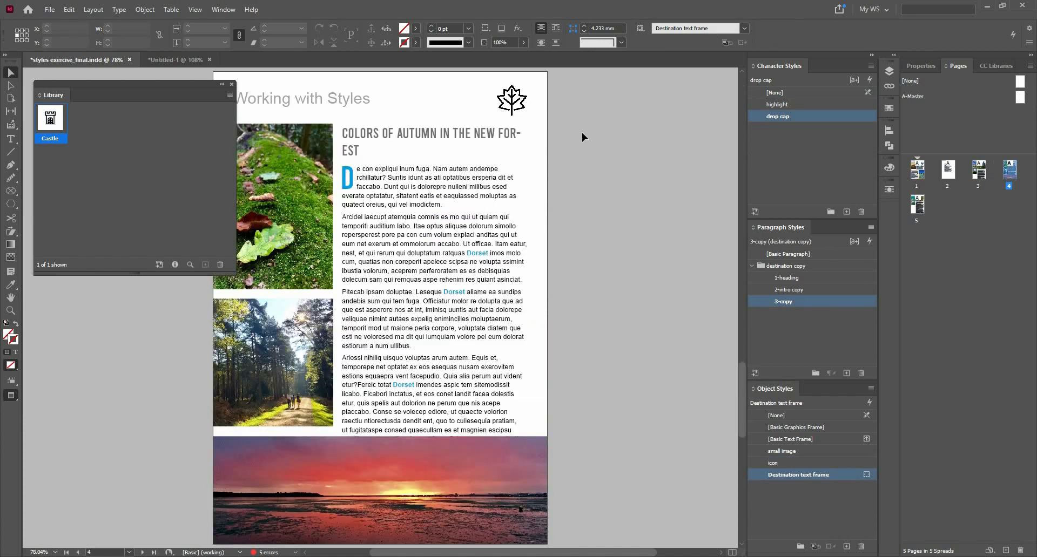
pyautogui.click(510, 108)
pyautogui.moveTo(511, 111); pyautogui.dragTo(151, 154)
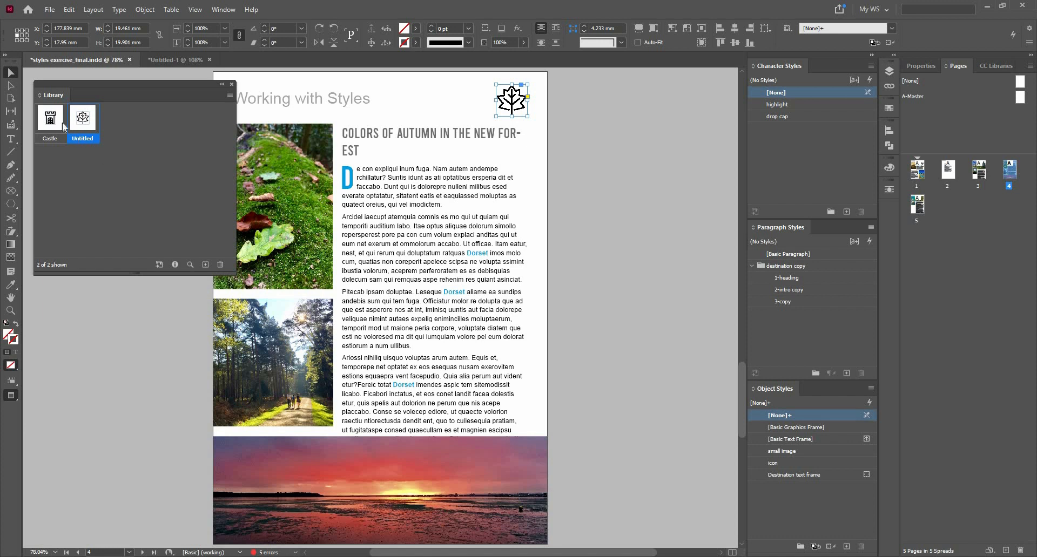
pyautogui.click(206, 184)
pyautogui.doubleClick(83, 119)
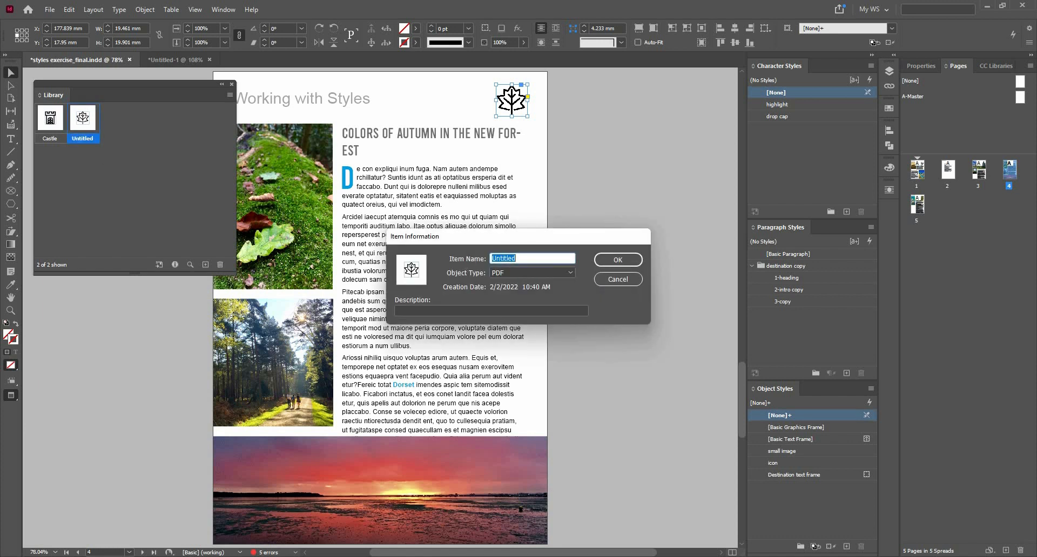
pyautogui.write('Leaf')
pyautogui.click(540, 273)
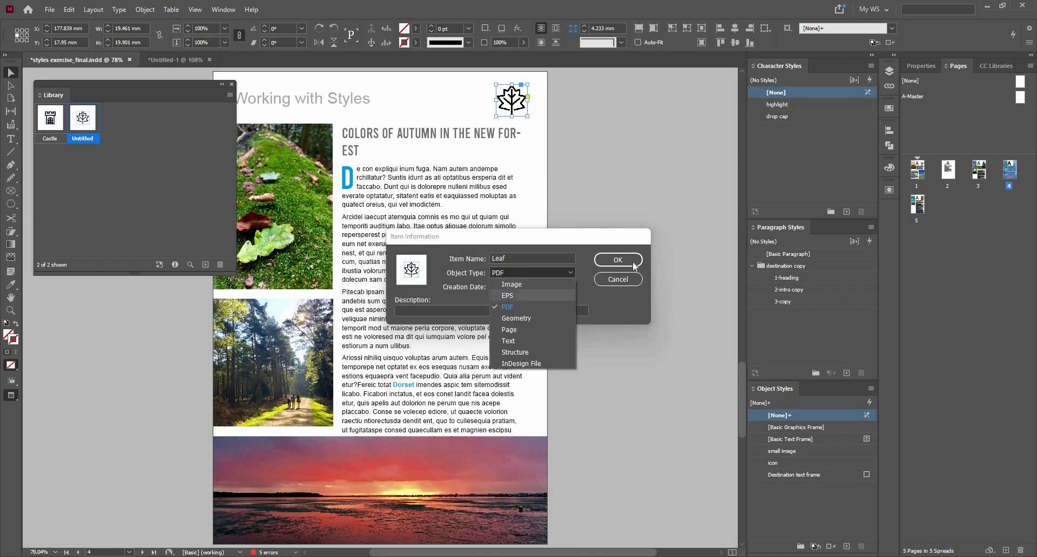
pyautogui.click(534, 284)
pyautogui.click(618, 260)
# Step: Add the sunset beach icon from page 5 to the library, naming the item Beach with object type Image
pyautogui.doubleClick(918, 205)
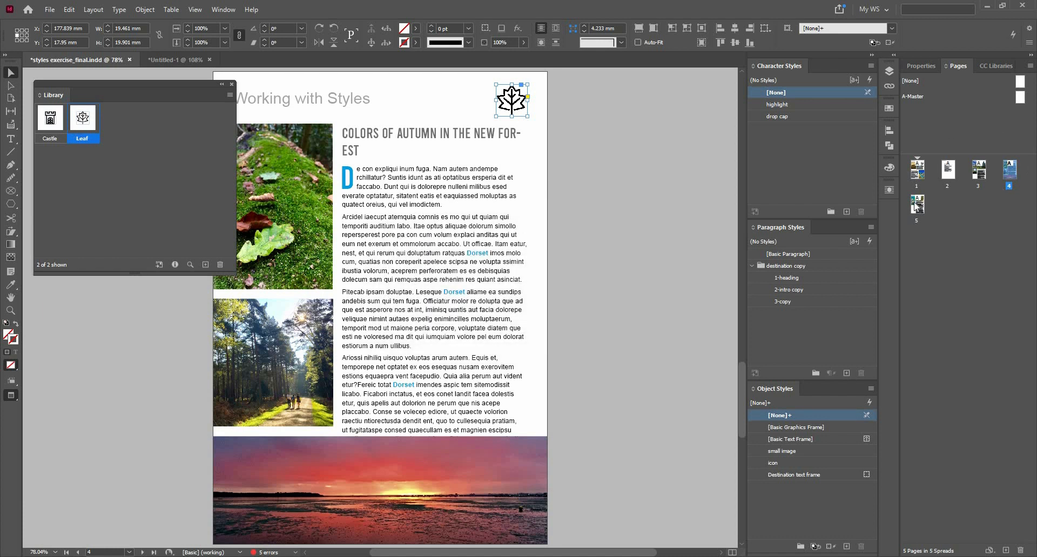
pyautogui.doubleClick(980, 172)
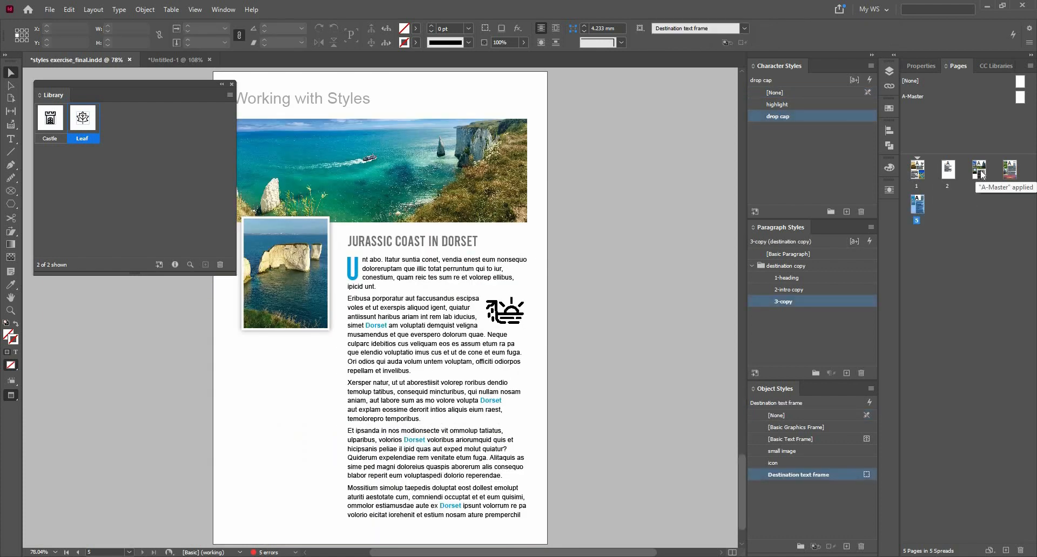
pyautogui.doubleClick(921, 208)
pyautogui.click(506, 313)
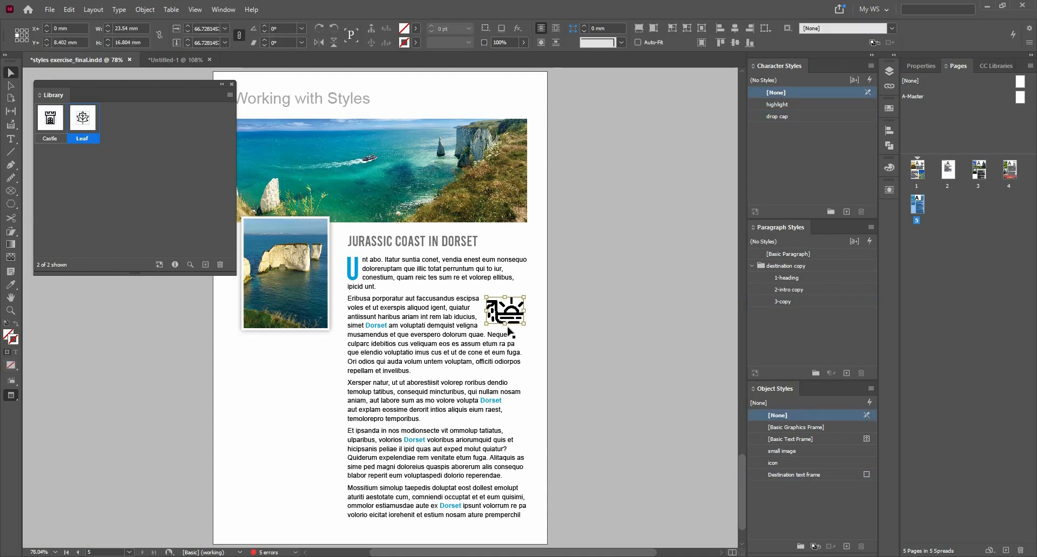
pyautogui.moveTo(506, 312); pyautogui.dragTo(137, 198)
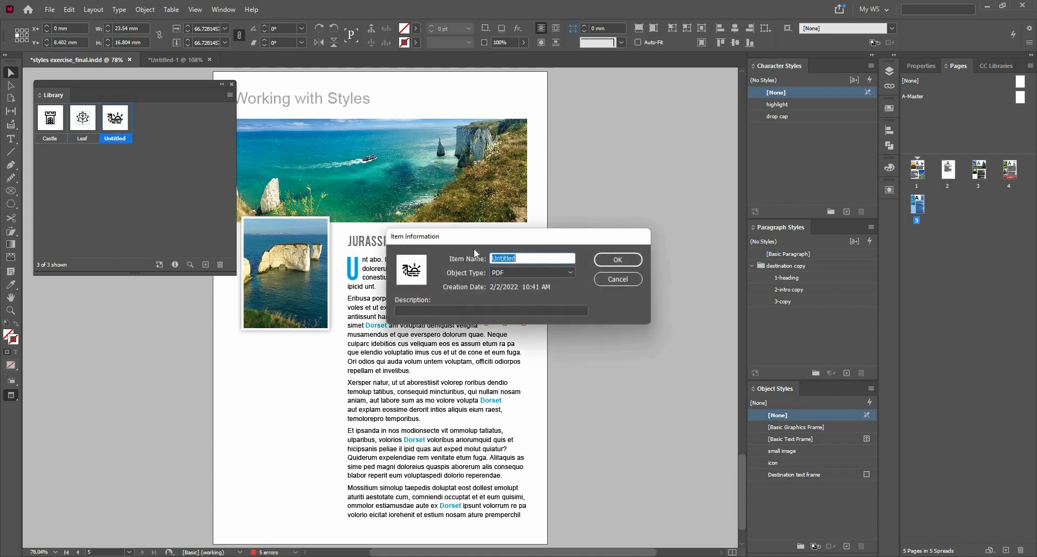
pyautogui.write('Beach')
pyautogui.click(546, 273)
pyautogui.click(513, 279)
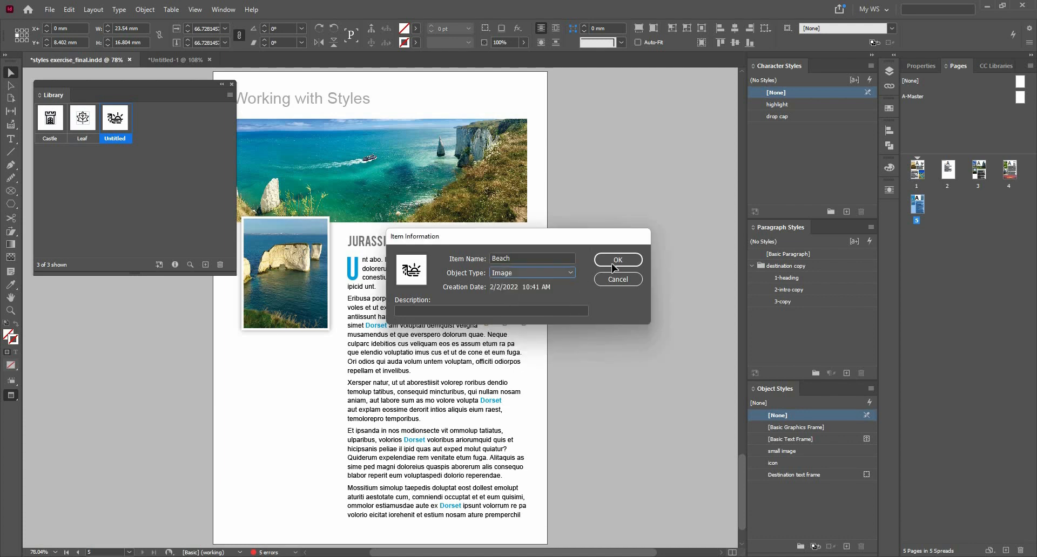
pyautogui.click(618, 260)
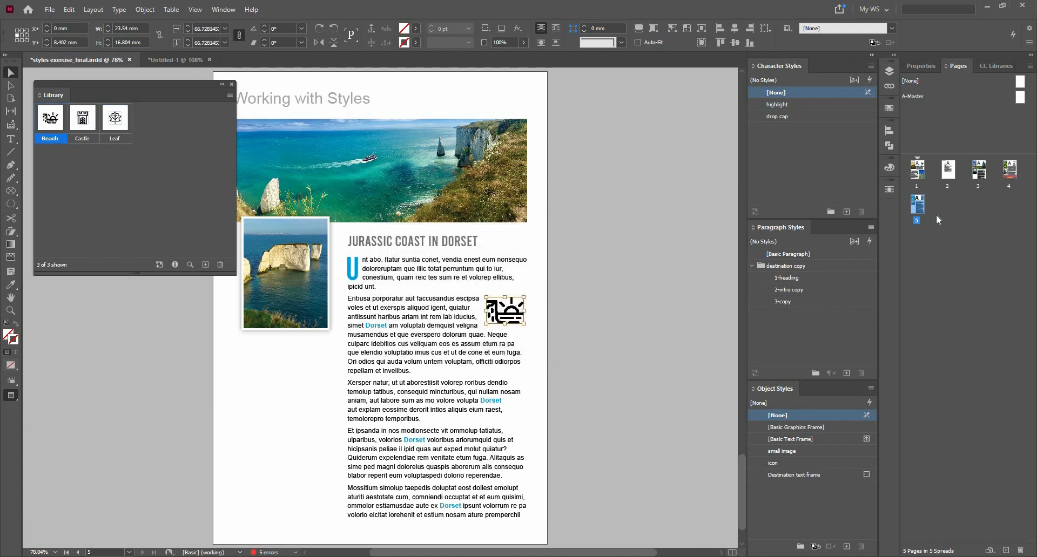
# Step: Add the hut icon from page 1 to the library, naming the item House with object type Image
pyautogui.doubleClick(914, 174)
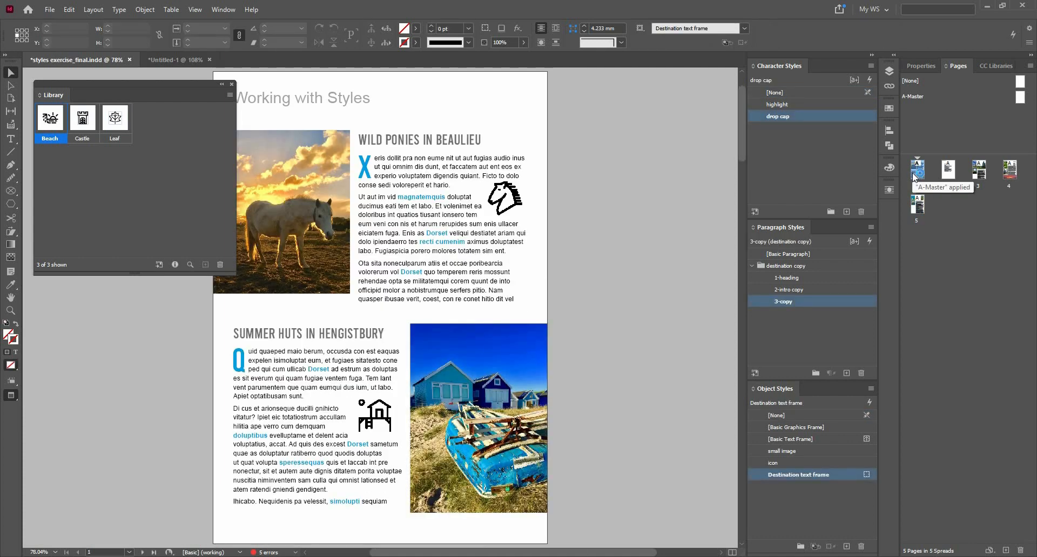
pyautogui.doubleClick(921, 205)
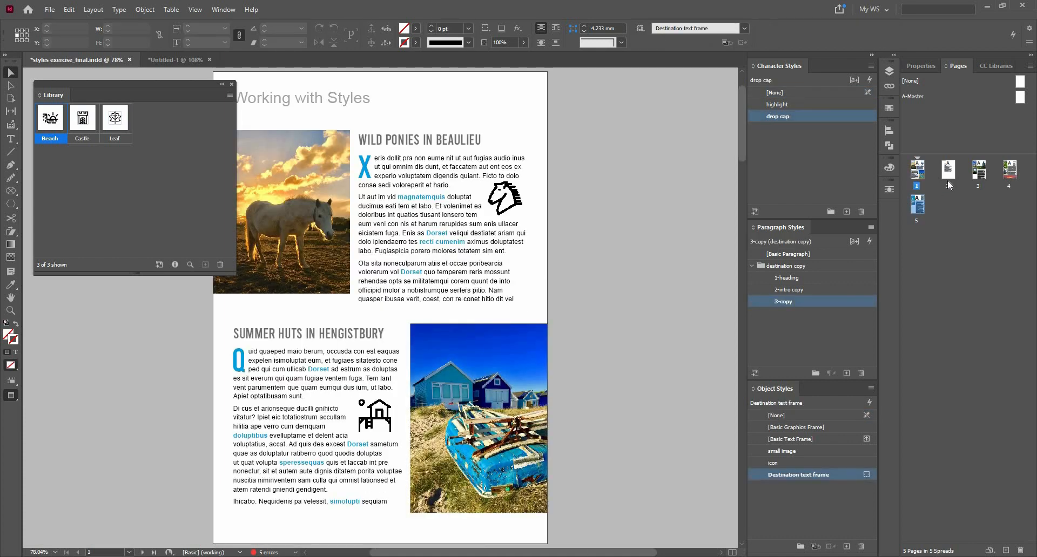
pyautogui.doubleClick(982, 174)
pyautogui.doubleClick(1011, 172)
pyautogui.moveTo(383, 416); pyautogui.dragTo(166, 141)
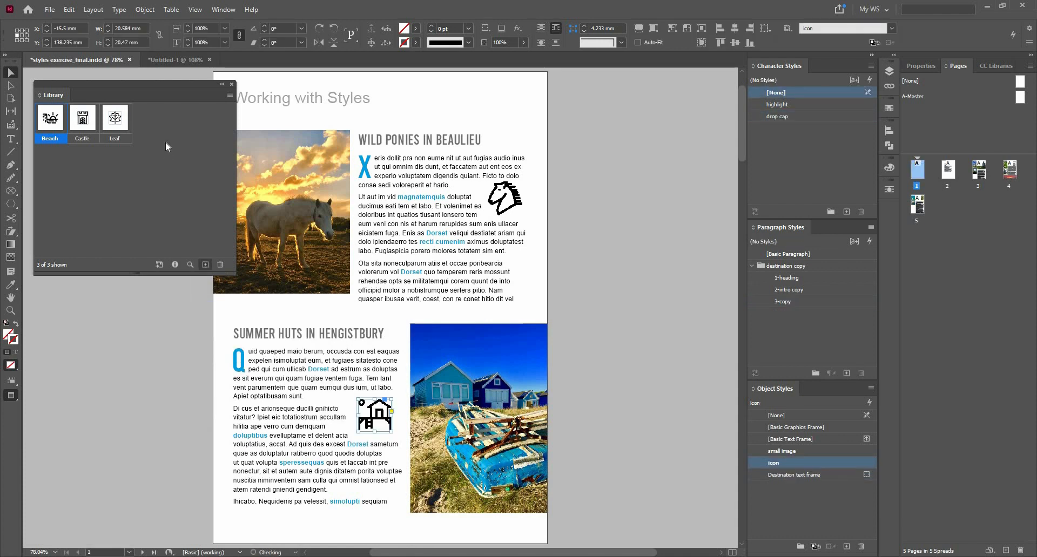
pyautogui.doubleClick(159, 137)
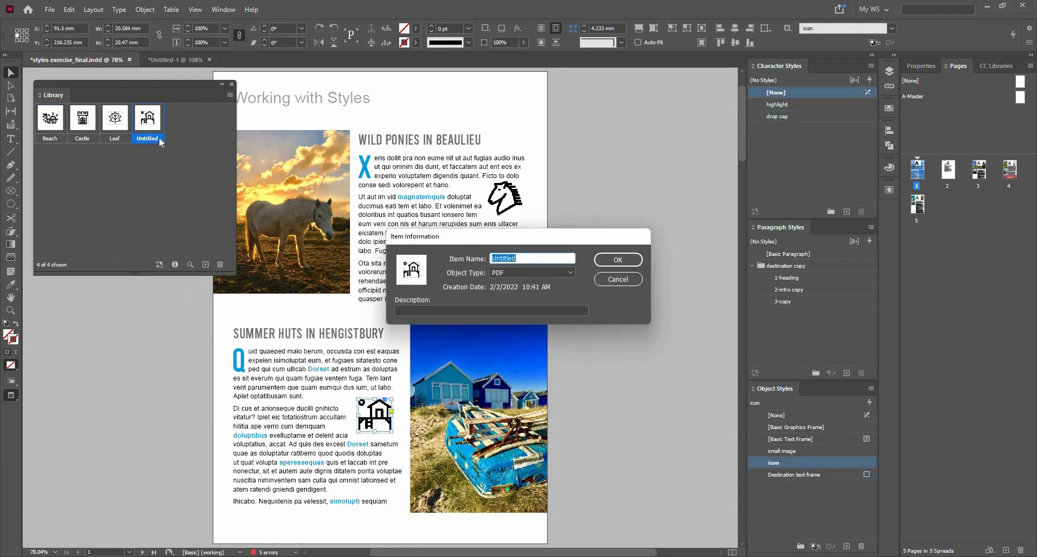
pyautogui.write('Hou')
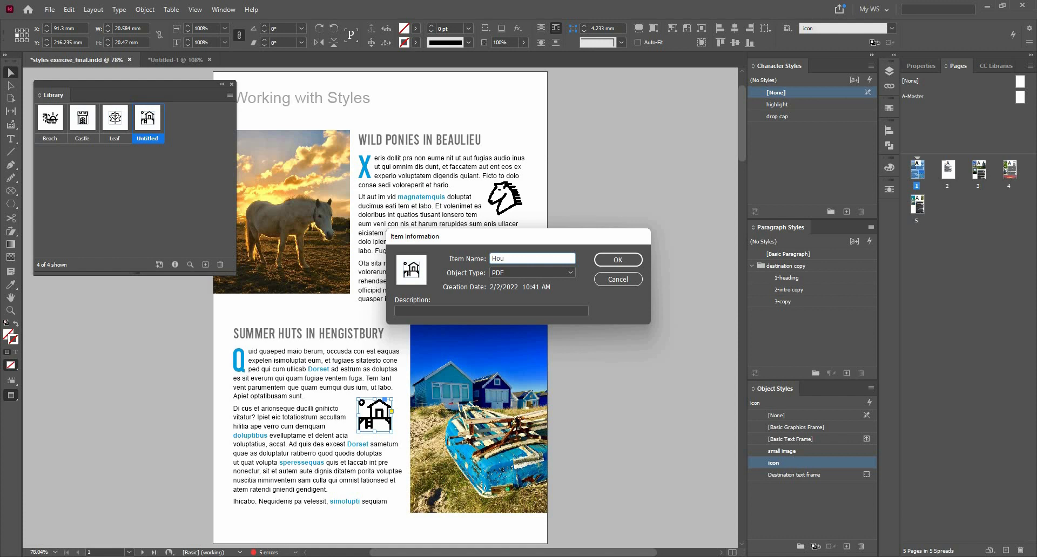
pyautogui.write('se')
pyautogui.click(508, 272)
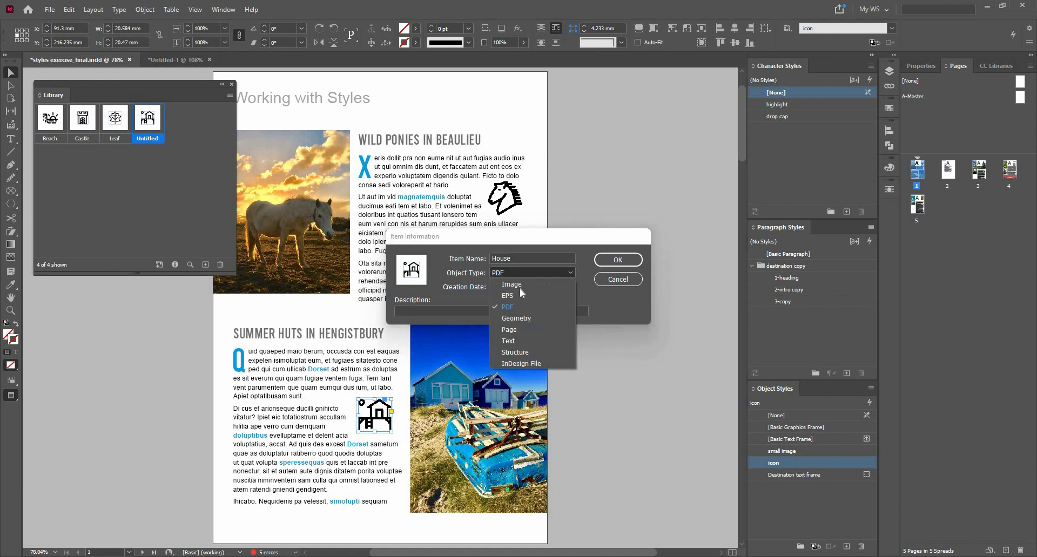
pyautogui.click(514, 284)
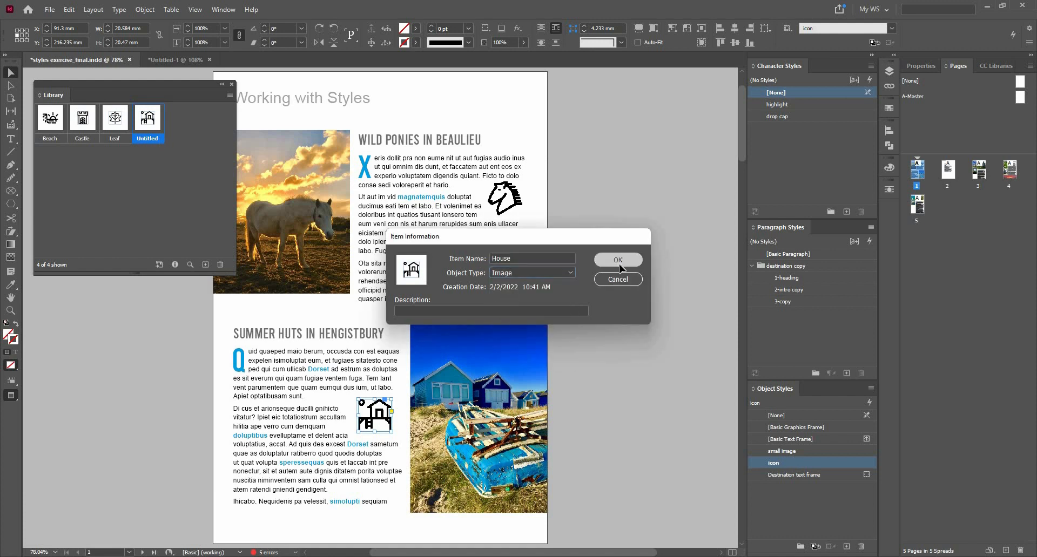
pyautogui.click(618, 261)
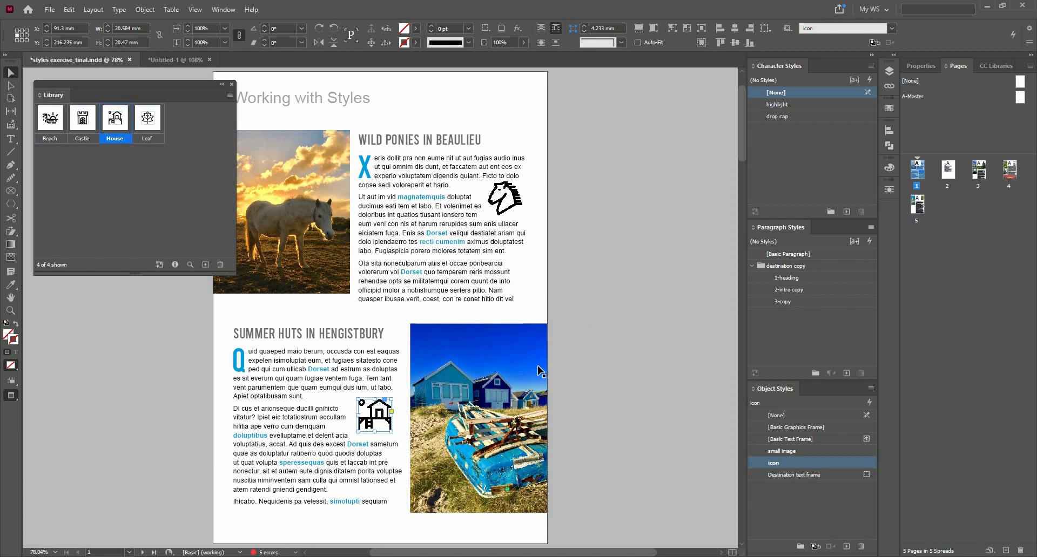
# Step: Add the Summer Huts in Hengistbury text frame to the library, naming the item text
pyautogui.click(337, 380)
pyautogui.moveTo(338, 369); pyautogui.dragTo(107, 206)
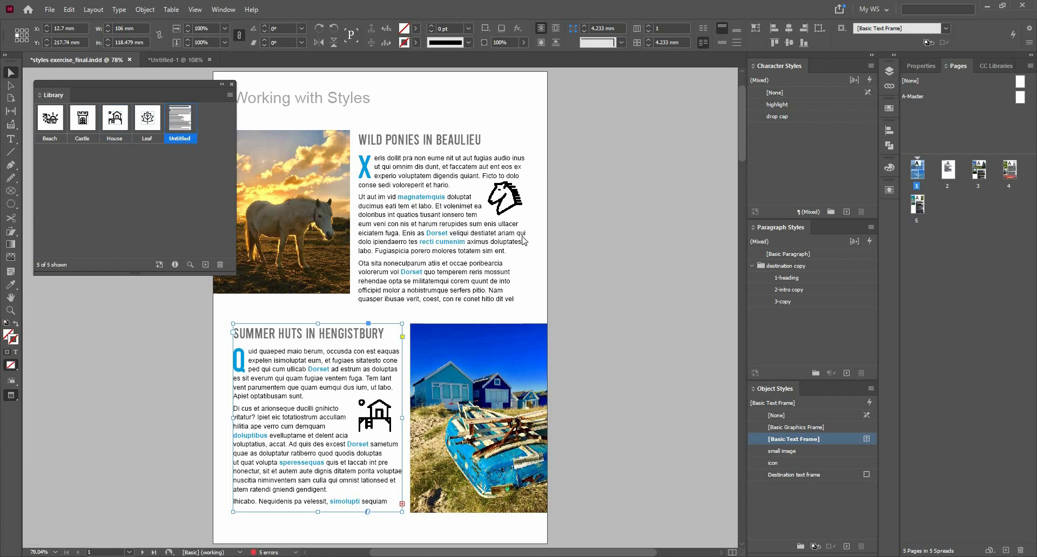
pyautogui.doubleClick(181, 136)
pyautogui.write('t')
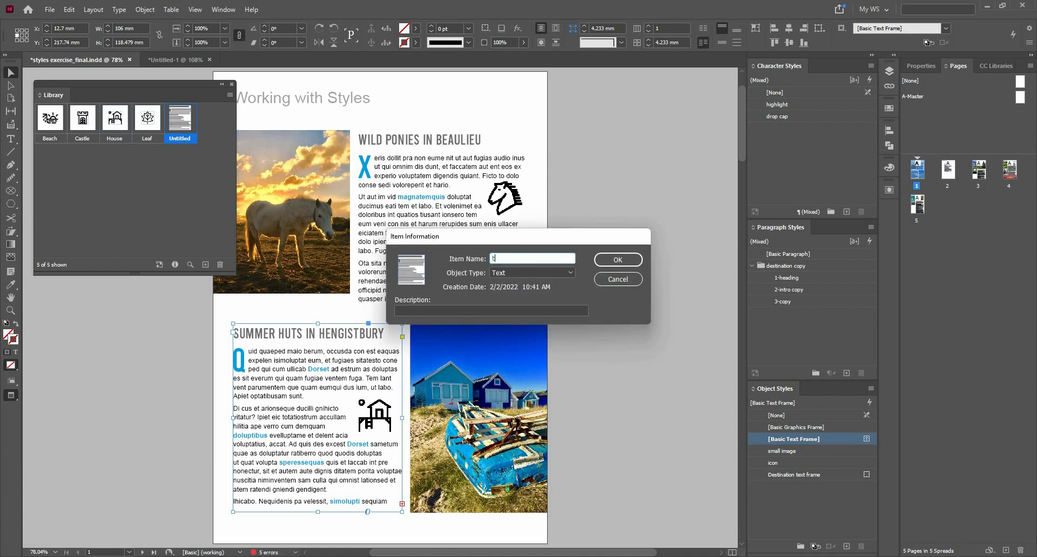
pyautogui.write('ext')
pyautogui.click(618, 260)
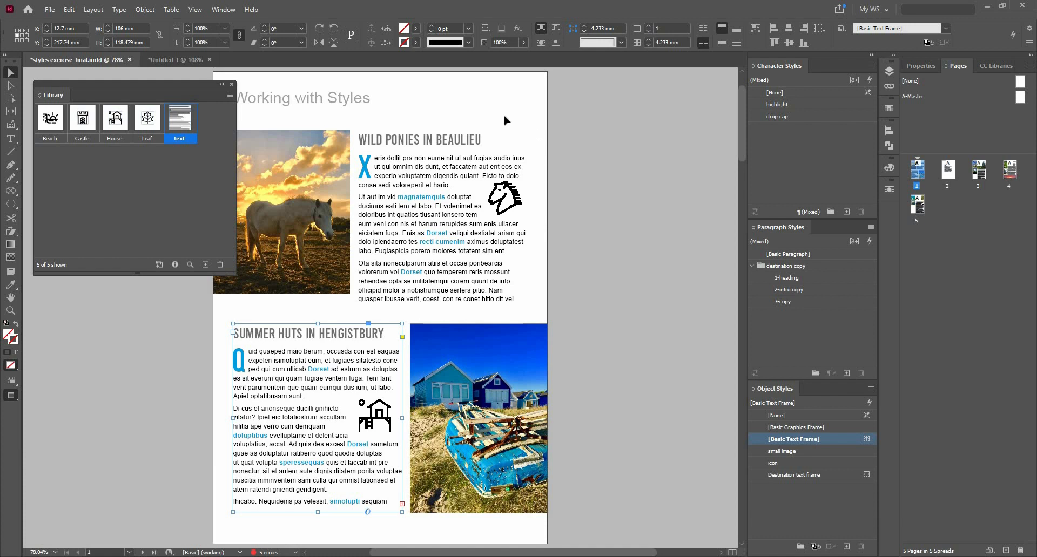
# Step: Switch to the Untitled-1 document and place the Leaf and text library items beside the existing text frame, with the leaf above the new text
pyautogui.click(231, 95)
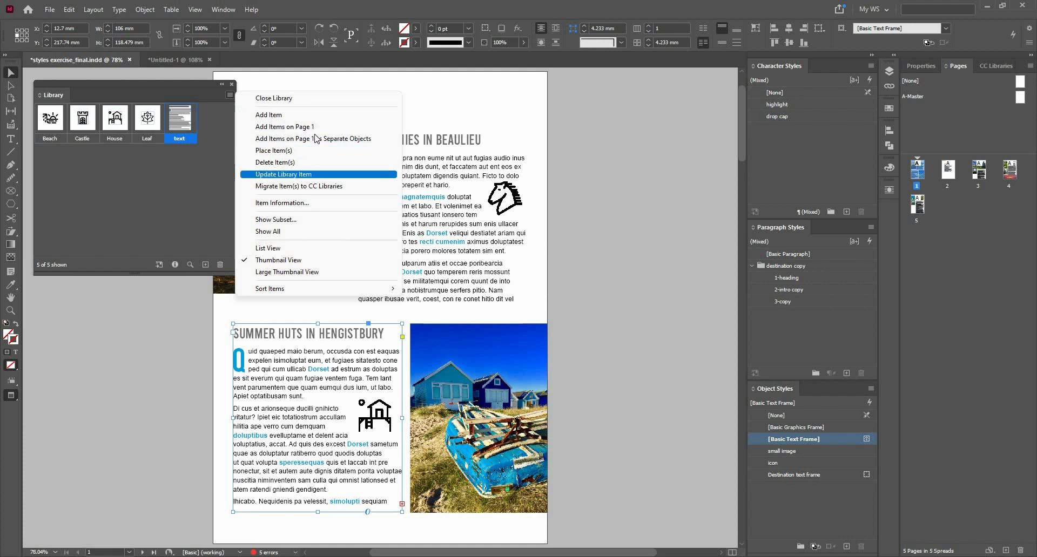
pyautogui.click(170, 61)
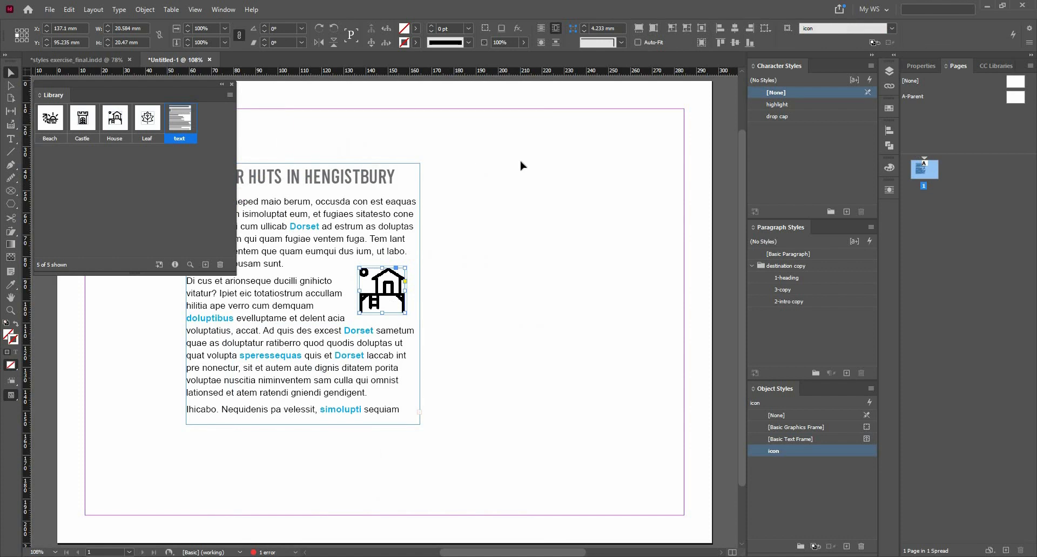
pyautogui.moveTo(523, 155); pyautogui.dragTo(319, 457)
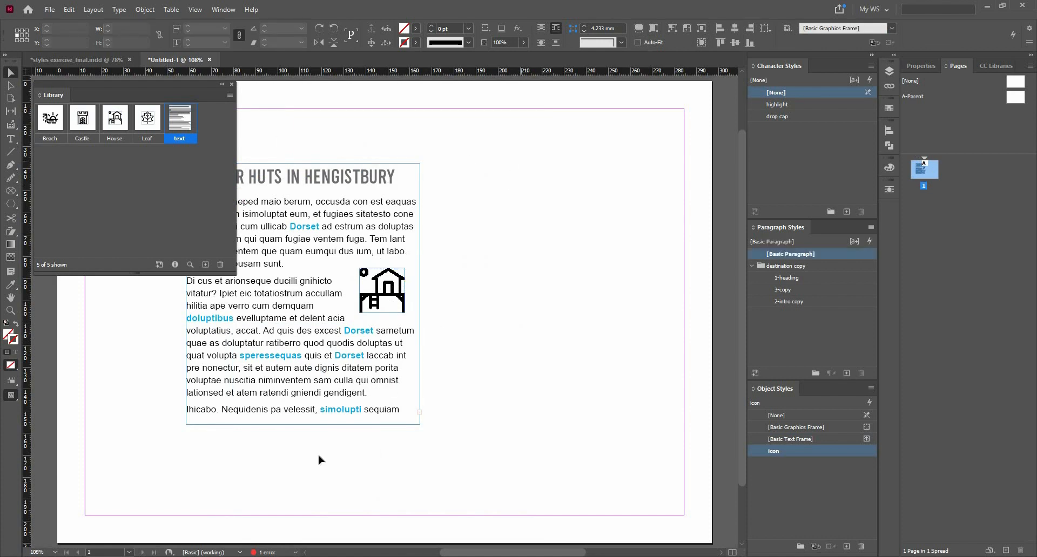
pyautogui.click(229, 95)
pyautogui.click(145, 131)
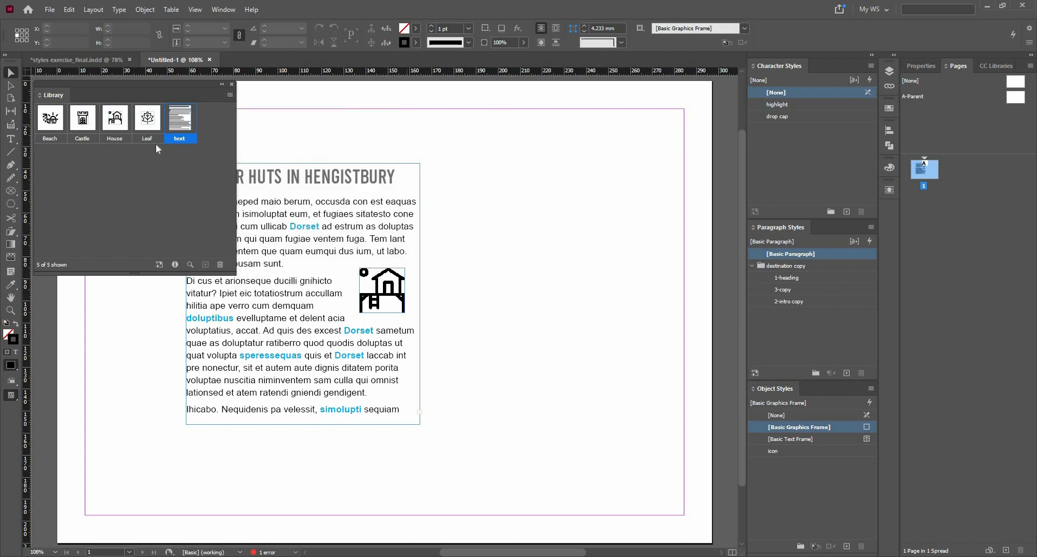
pyautogui.click(149, 121)
pyautogui.moveTo(529, 193); pyautogui.dragTo(529, 193)
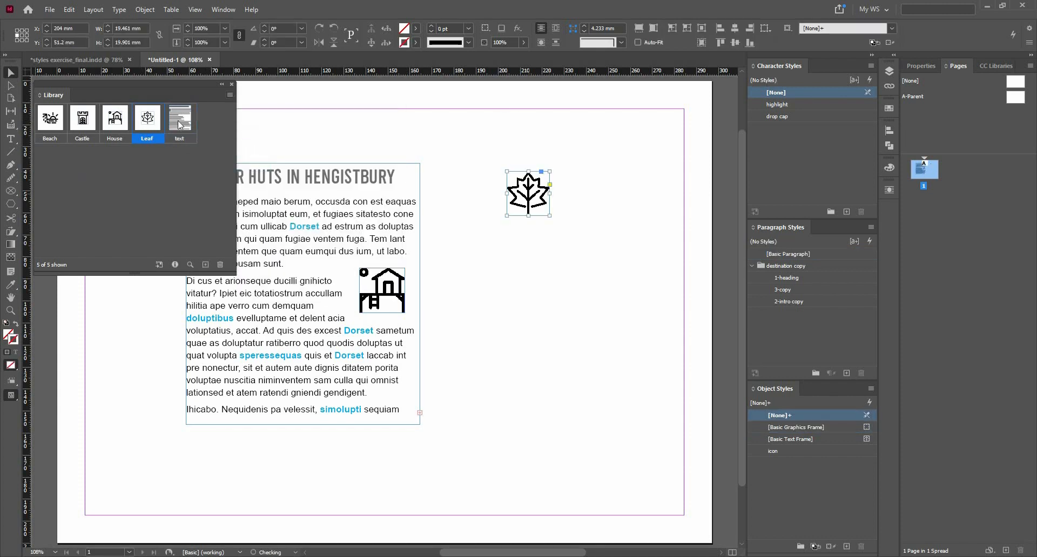
pyautogui.moveTo(534, 307); pyautogui.dragTo(573, 406)
pyautogui.moveTo(545, 337); pyautogui.dragTo(547, 338)
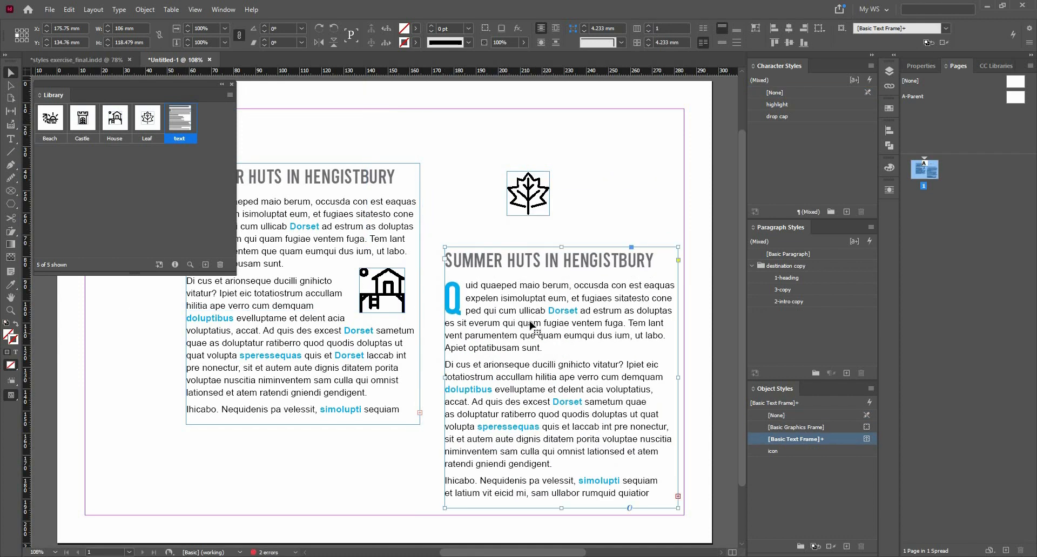
# Step: Place the Castle library item above the new text frame, near the leaf icon, and rotate it 180°
pyautogui.click(230, 96)
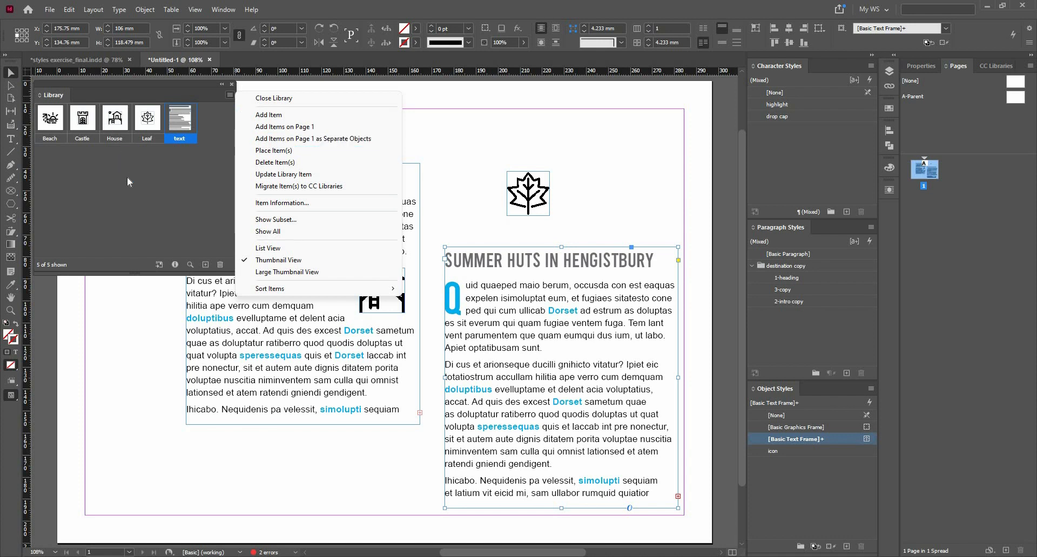
pyautogui.moveTo(83, 128); pyautogui.dragTo(614, 160)
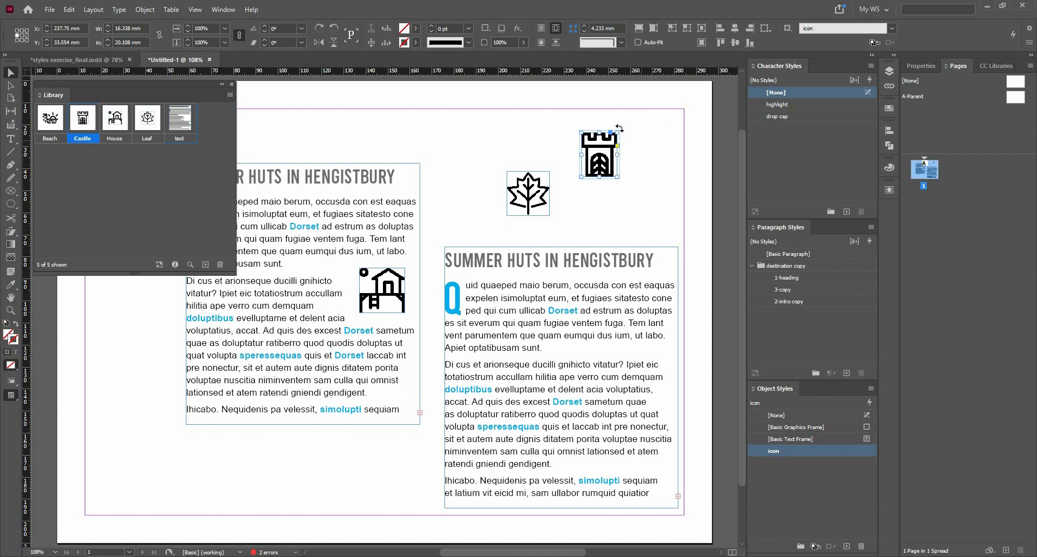
pyautogui.moveTo(619, 128); pyautogui.dragTo(558, 198)
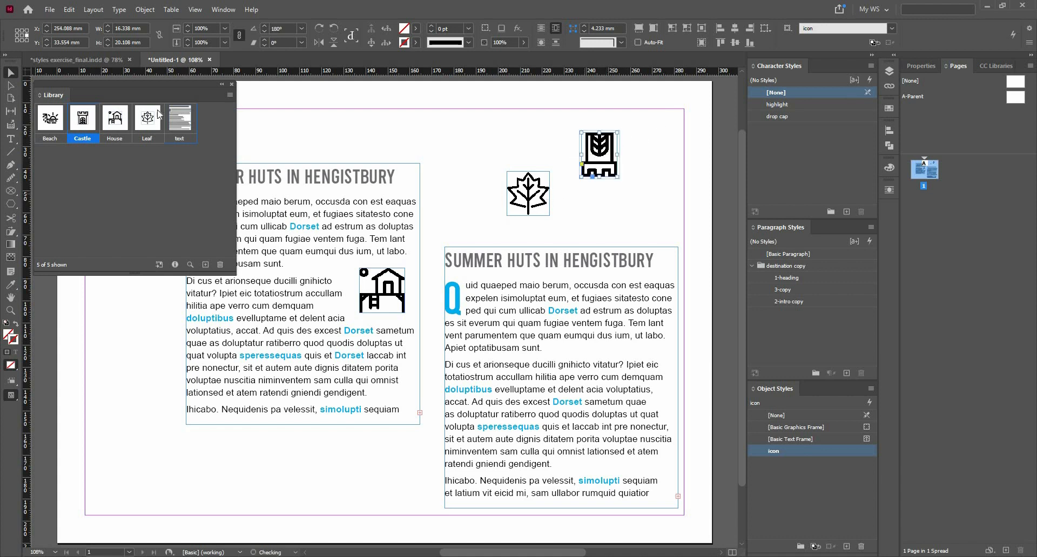
# Step: Update the Castle library item from the rotated castle icon, and open the library's subset search
pyautogui.click(229, 95)
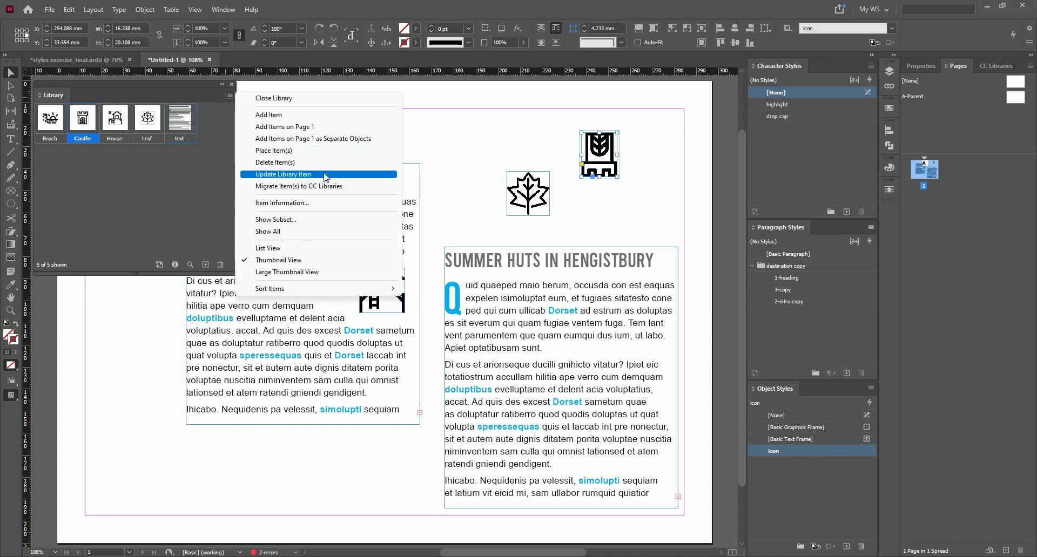
pyautogui.click(326, 176)
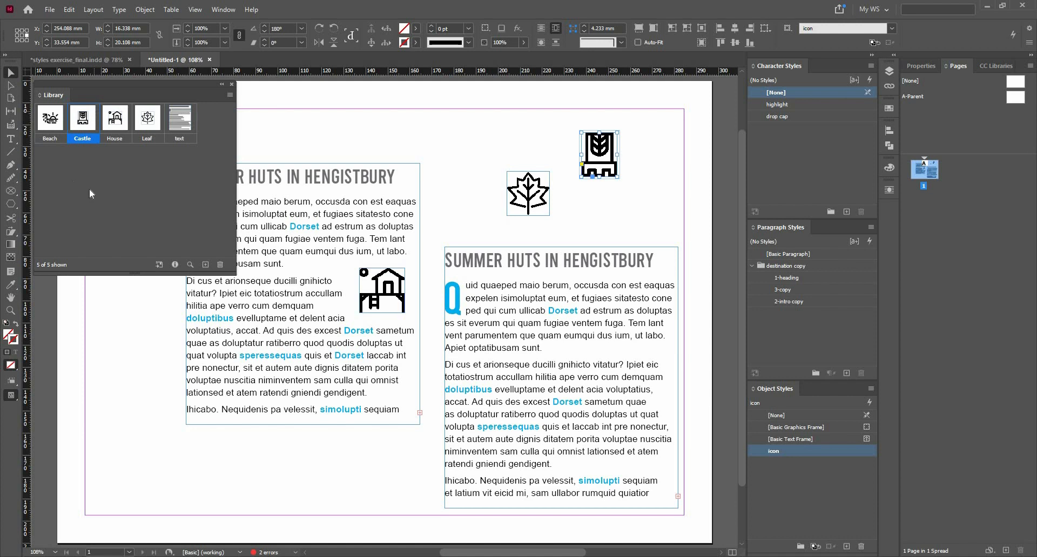
pyautogui.click(189, 265)
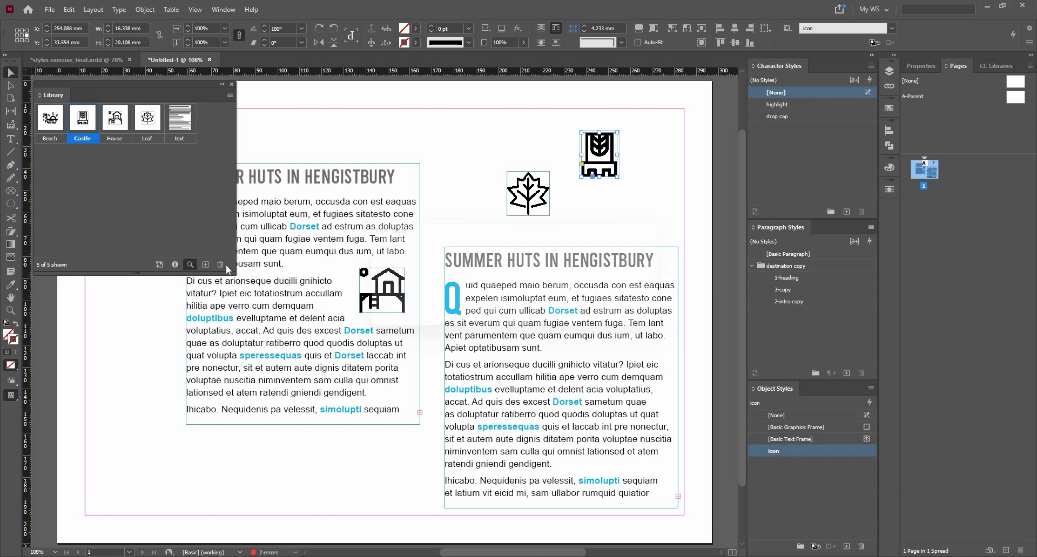
# Step: Filter the entire library to items whose Object Type equals Image
pyautogui.click(490, 286)
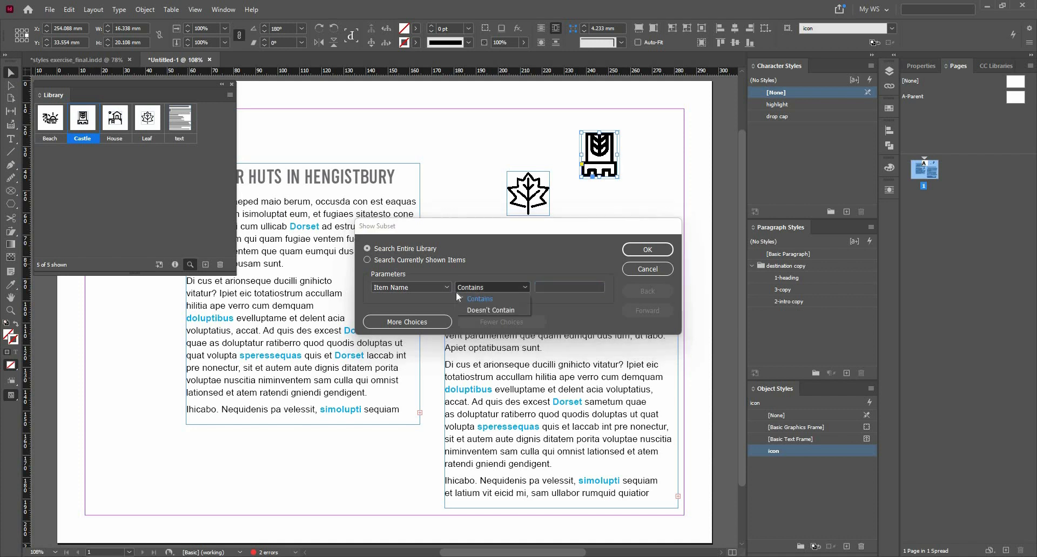
pyautogui.click(456, 292)
pyautogui.click(432, 292)
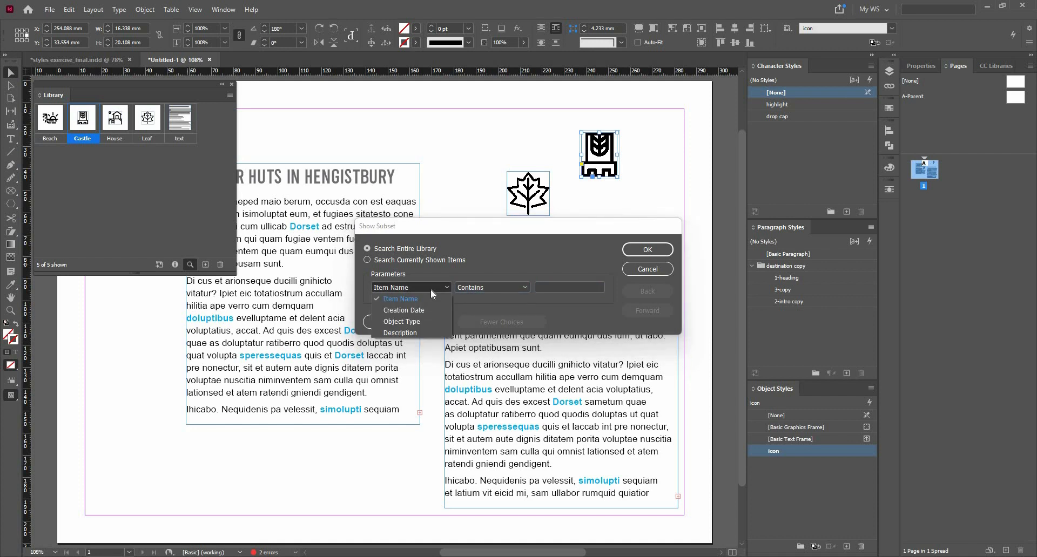
pyautogui.click(430, 322)
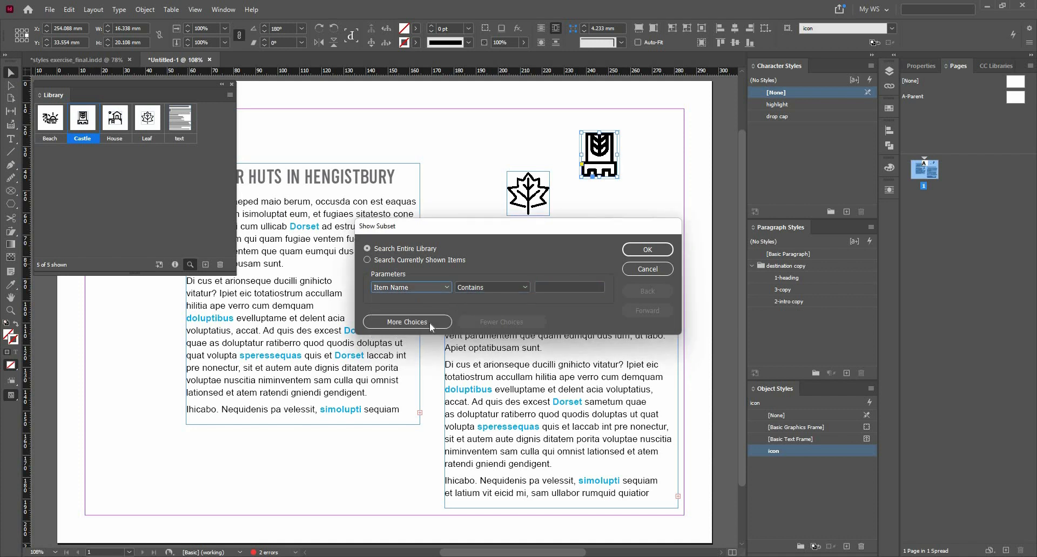
pyautogui.click(487, 289)
pyautogui.click(555, 285)
pyautogui.click(638, 246)
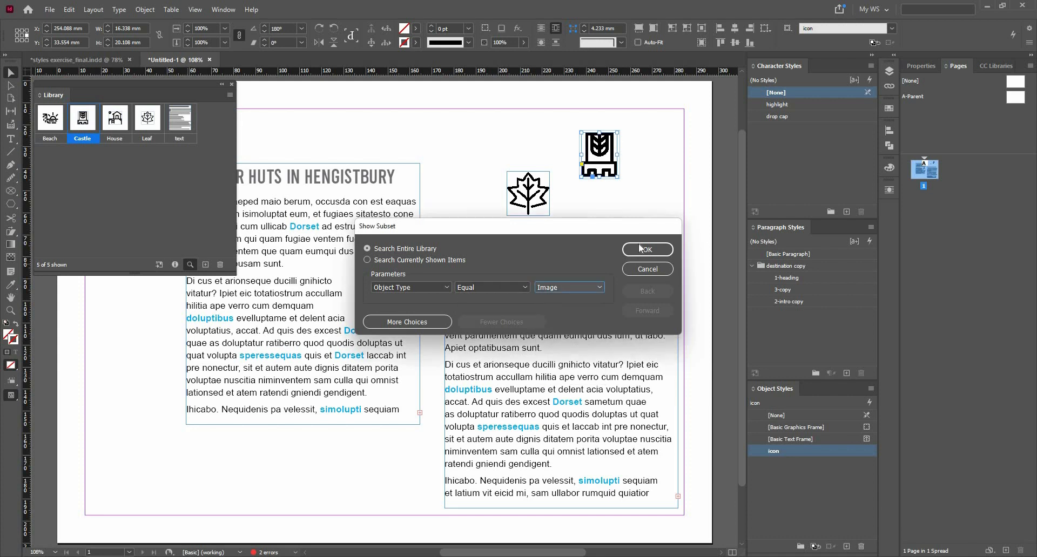
pyautogui.click(638, 246)
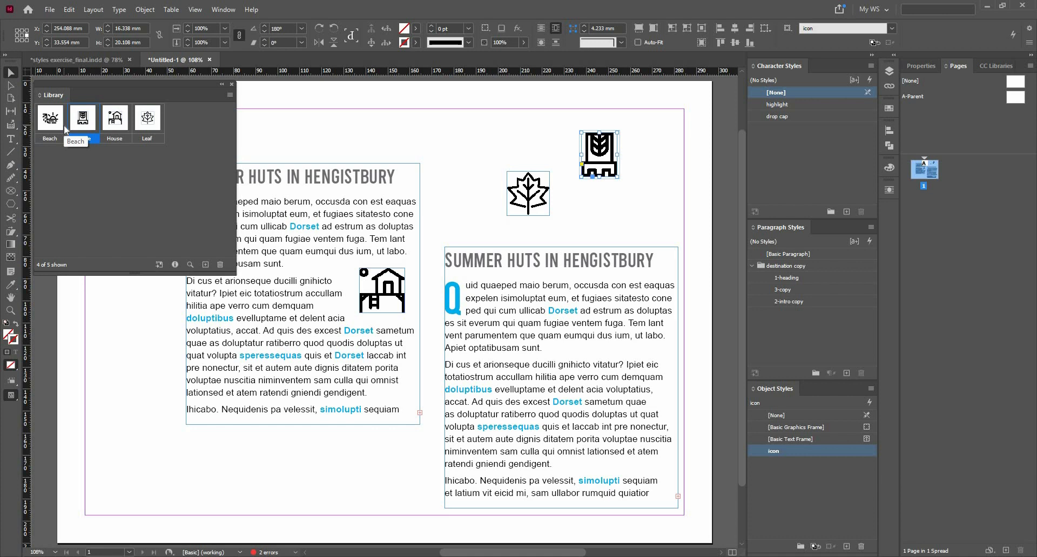
# Step: Change the library subset filter so that Object Type equals Text
pyautogui.click(190, 265)
pyautogui.click(593, 287)
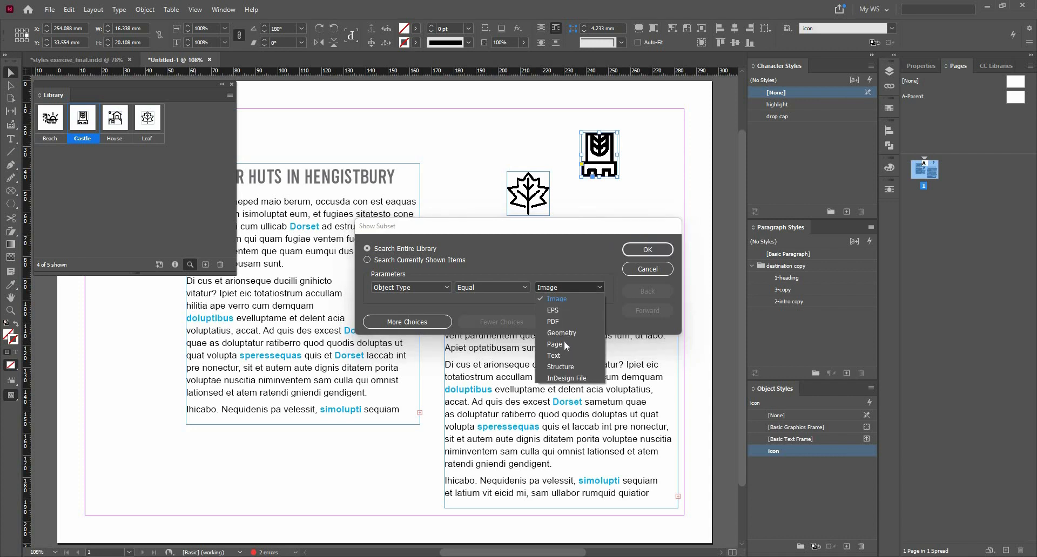
pyautogui.click(565, 354)
pyautogui.press('Return')
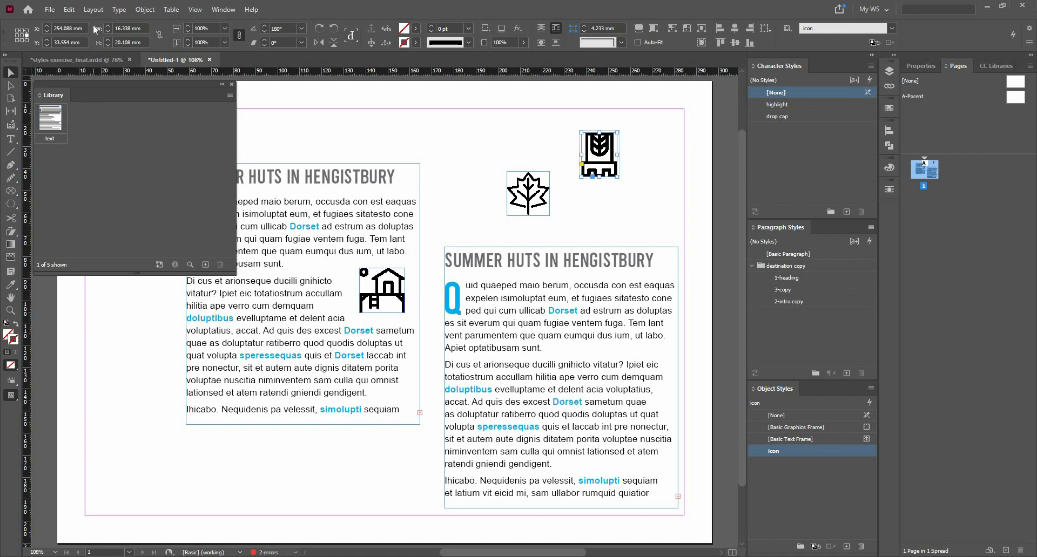
# Step: Show all items in the library again and close the library
pyautogui.click(232, 99)
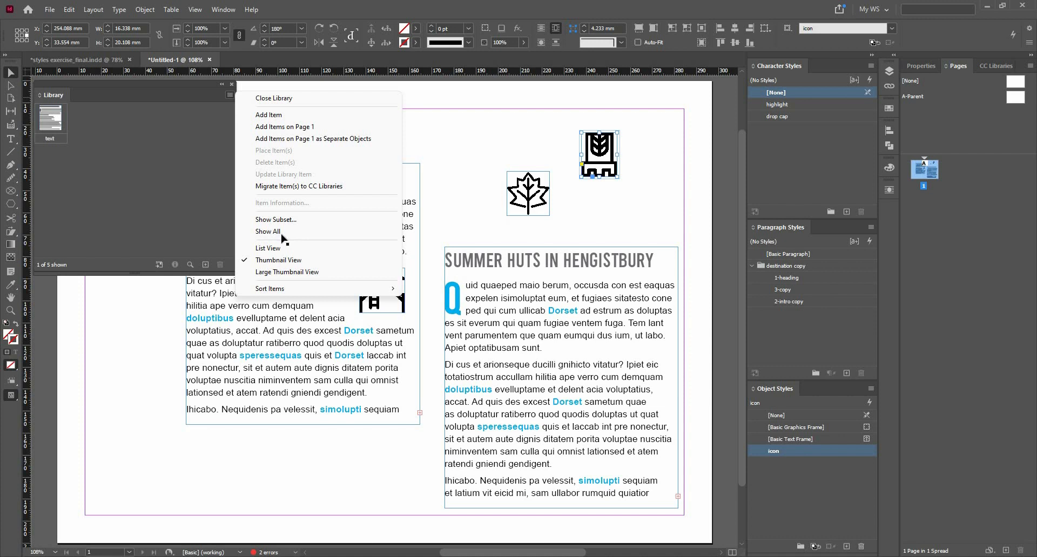
pyautogui.press('Return')
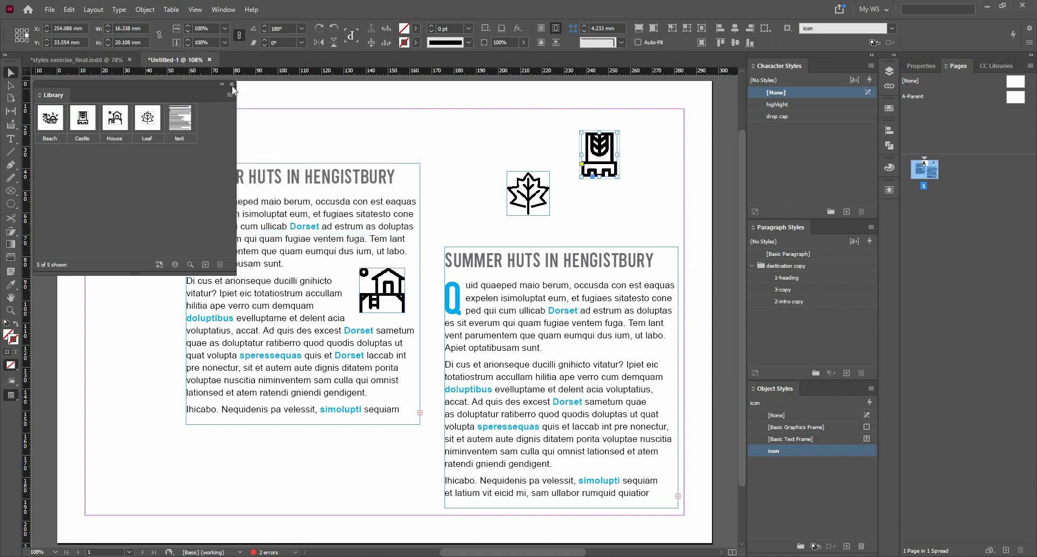
pyautogui.click(232, 86)
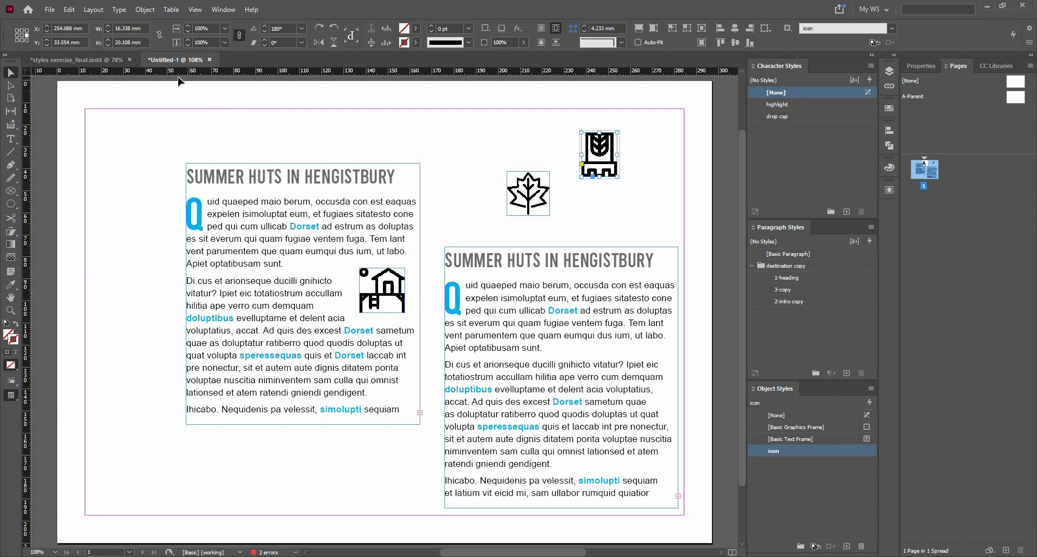
# Step: Open the Library asset file from the Excercise folder
pyautogui.click(50, 9)
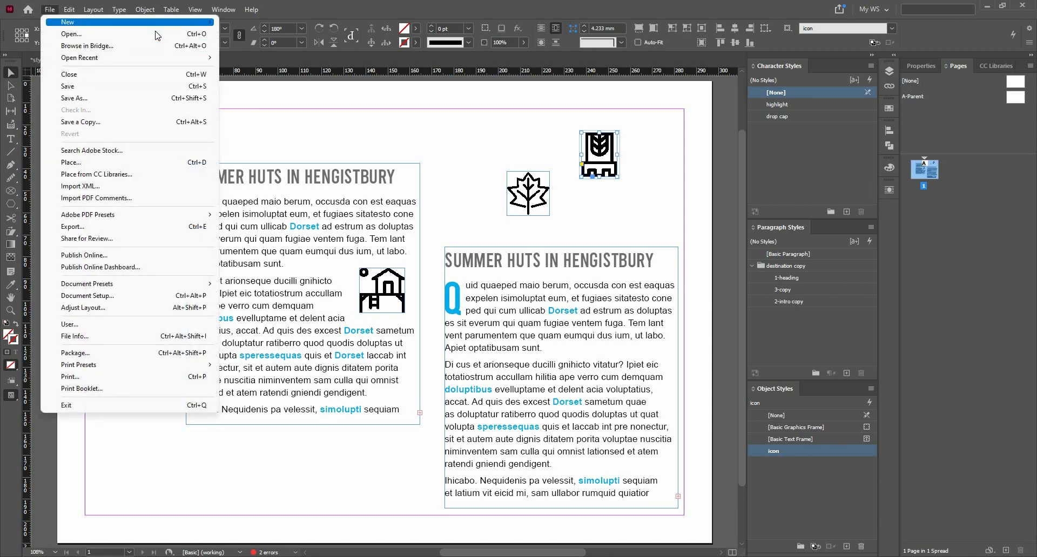
pyautogui.click(157, 36)
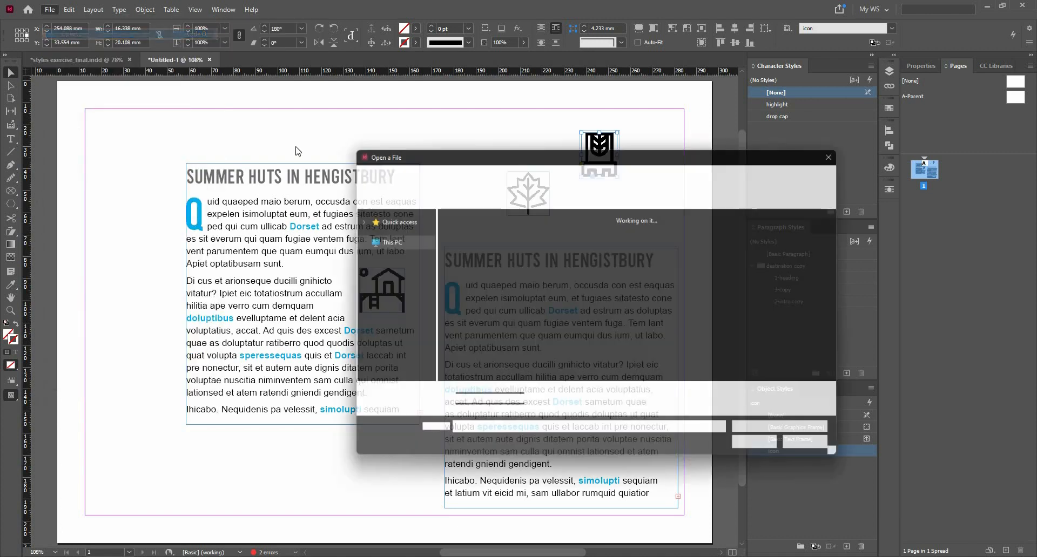
pyautogui.click(406, 171)
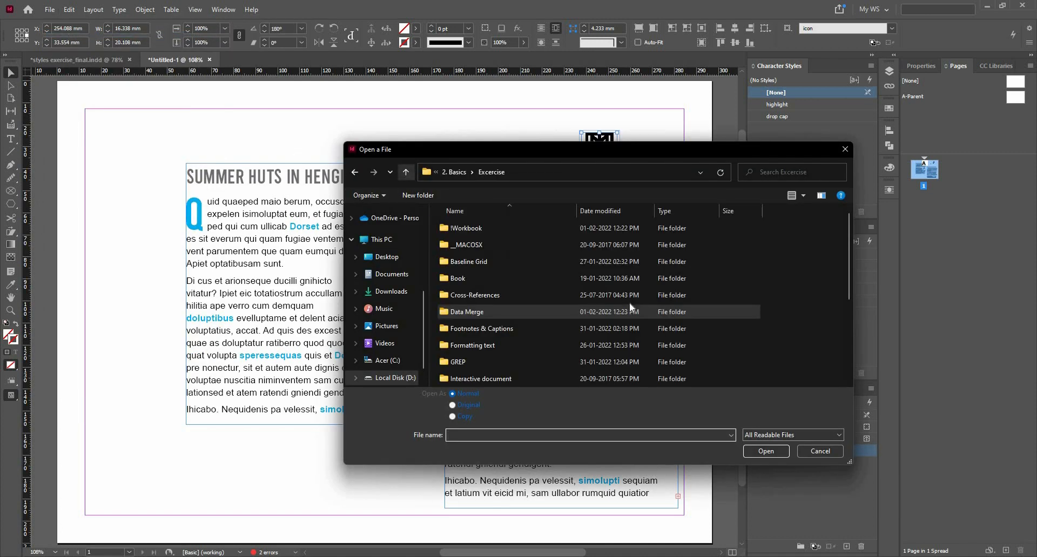
pyautogui.scroll(-3, 513, 296)
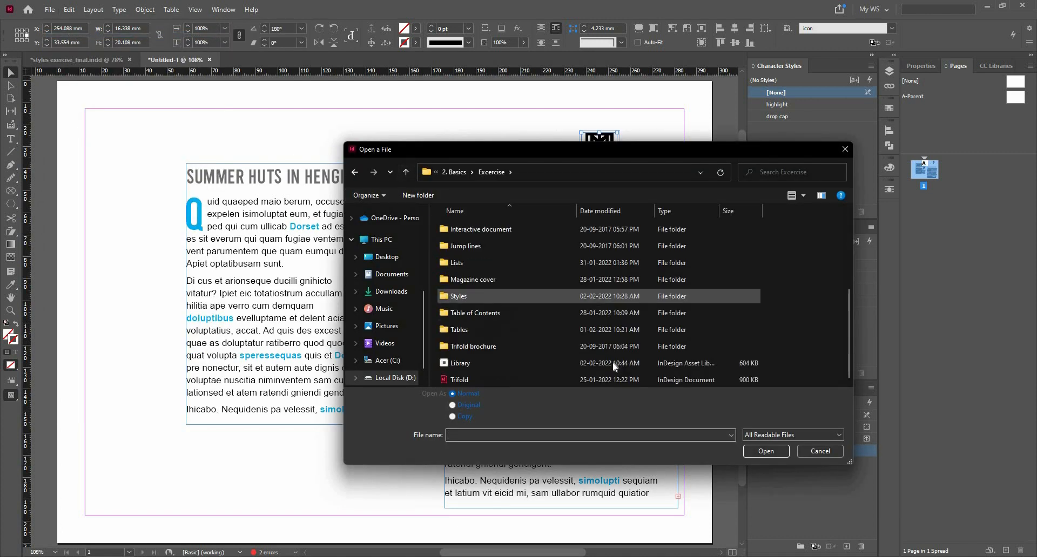
pyautogui.click(778, 453)
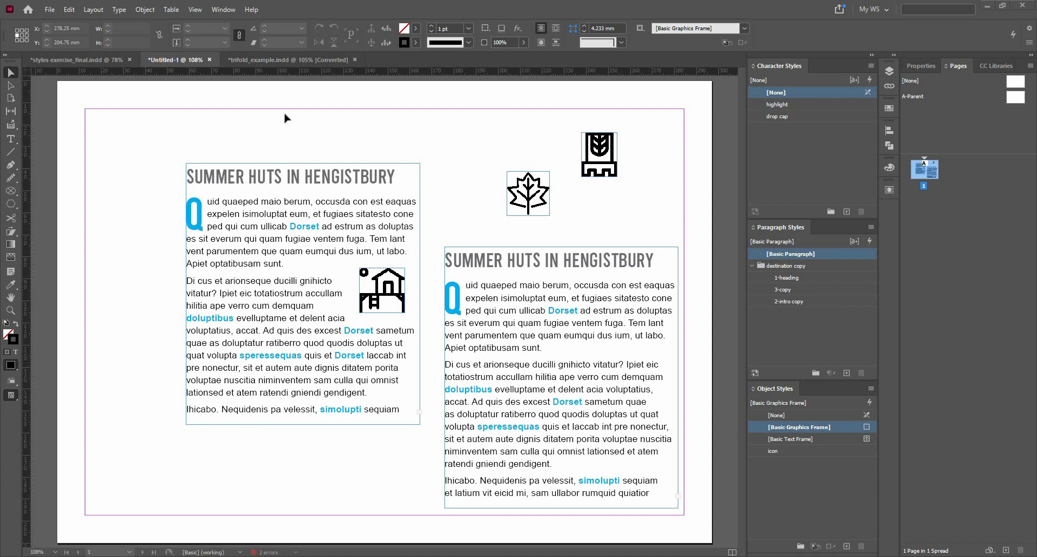
# Step: Save the trifold_example document as an InDesign 2022 template in the Trifold brochure folder, replacing the existing template
pyautogui.click(280, 60)
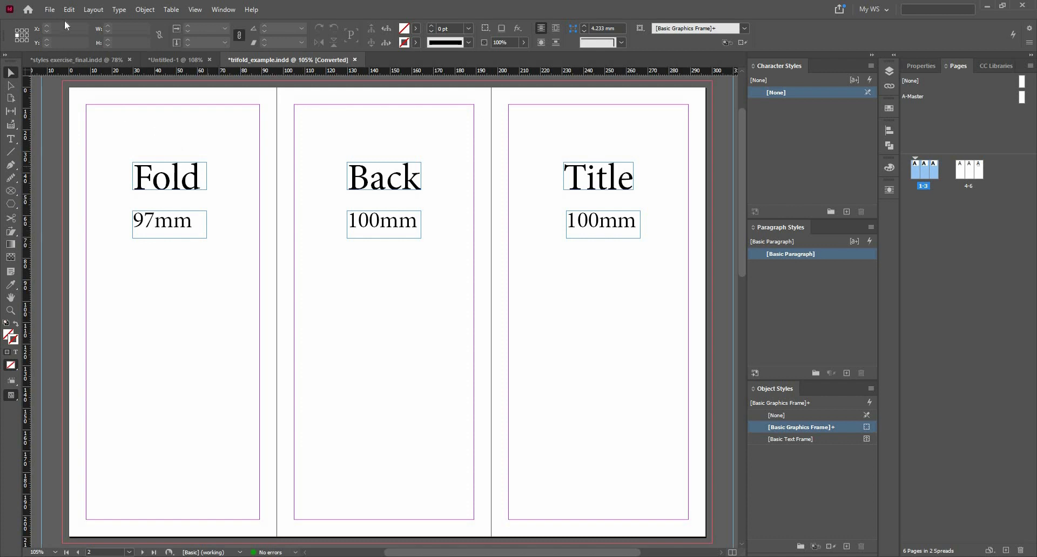
pyautogui.click(49, 9)
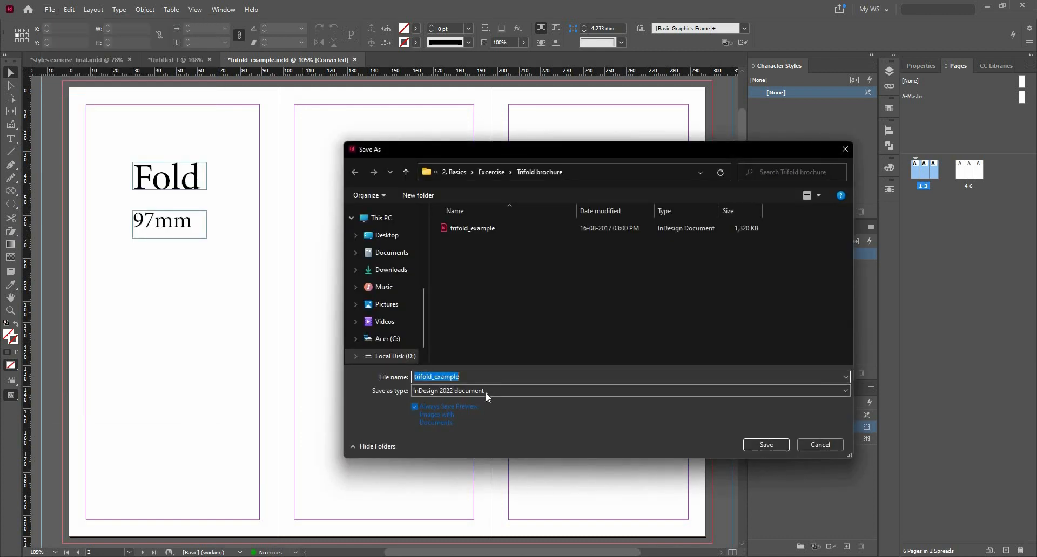
pyautogui.click(485, 392)
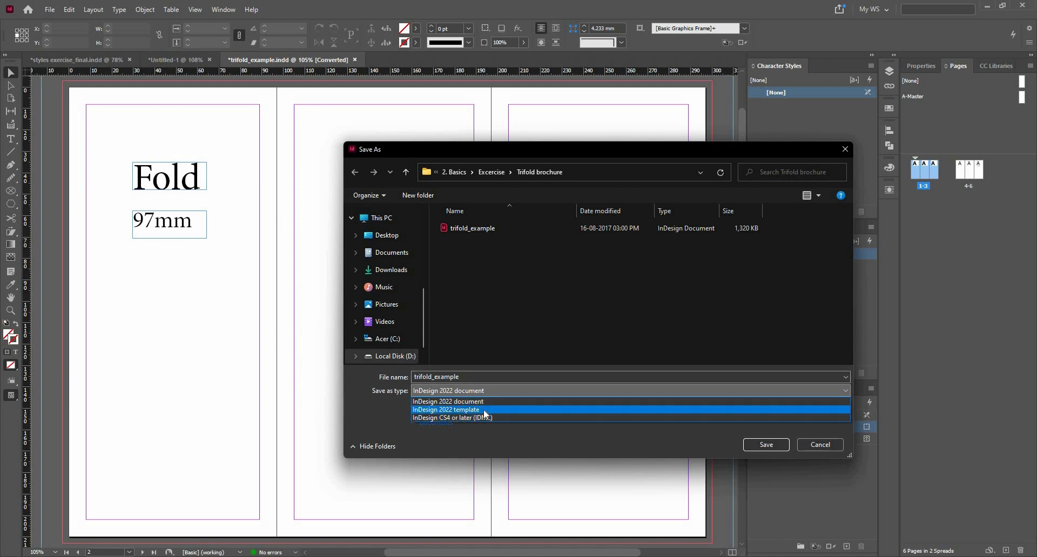
pyautogui.click(478, 410)
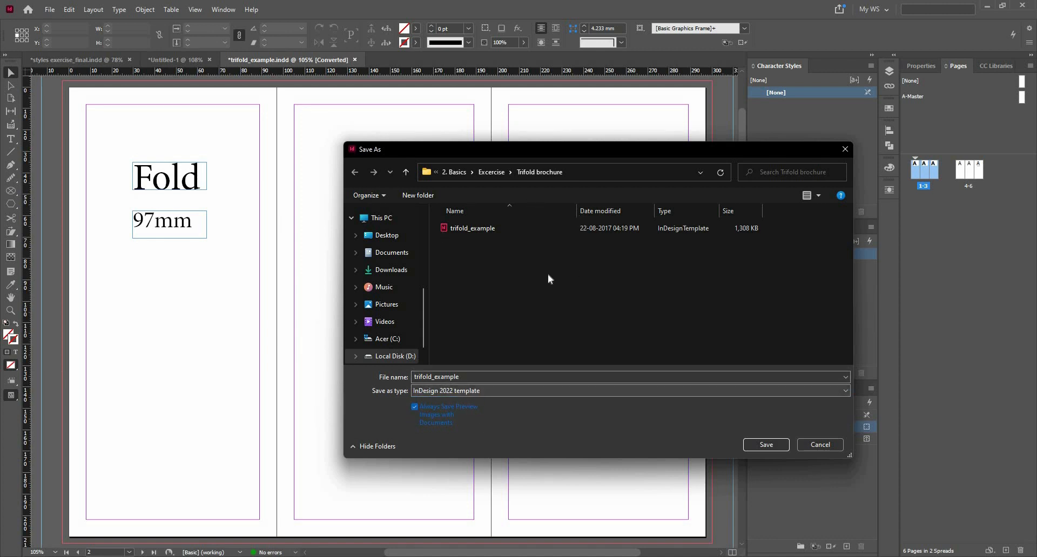
pyautogui.click(761, 443)
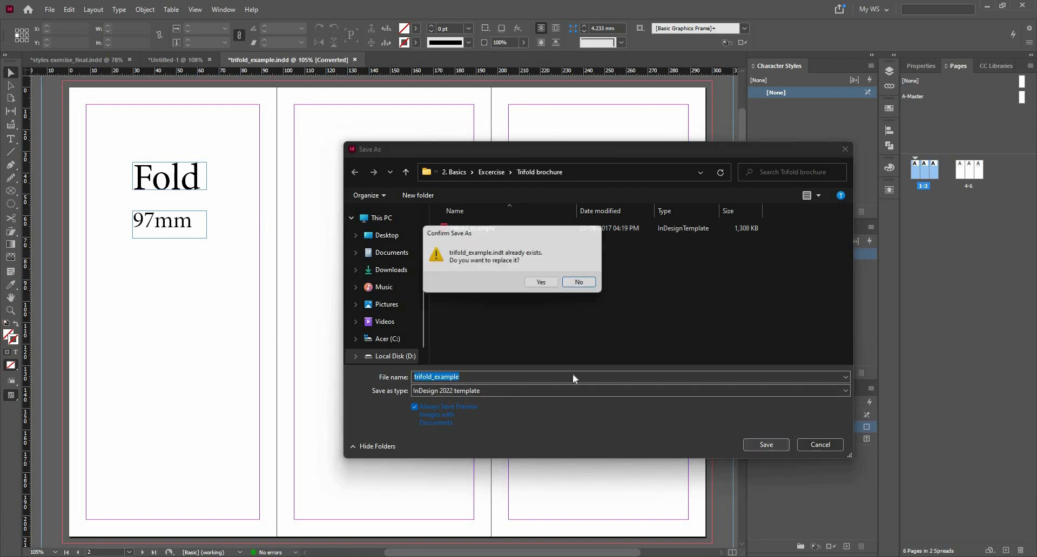
pyautogui.click(544, 285)
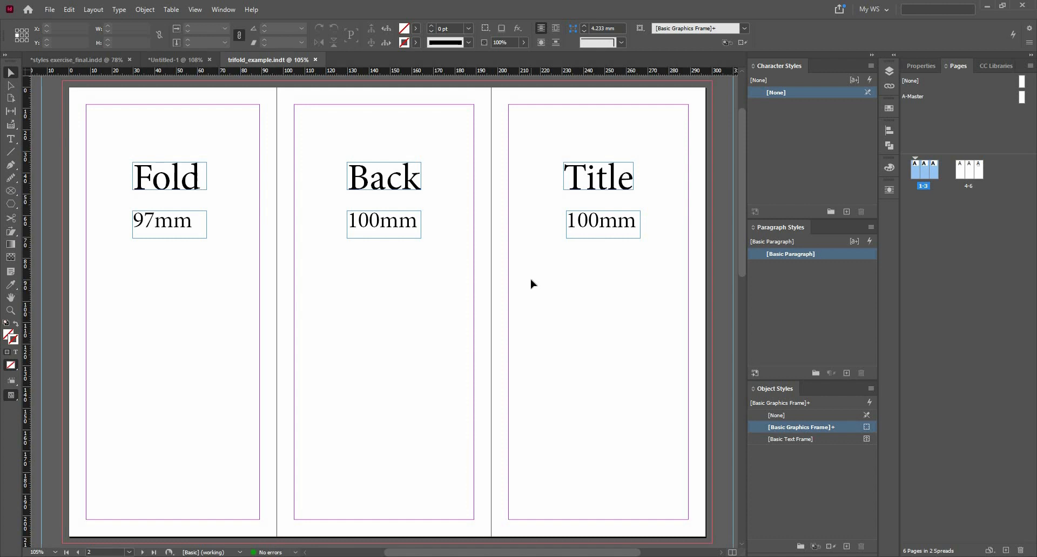
# Step: Close the trifold_example template and create a new document from it by opening the saved InDesign template file
pyautogui.click(316, 60)
pyautogui.click(49, 9)
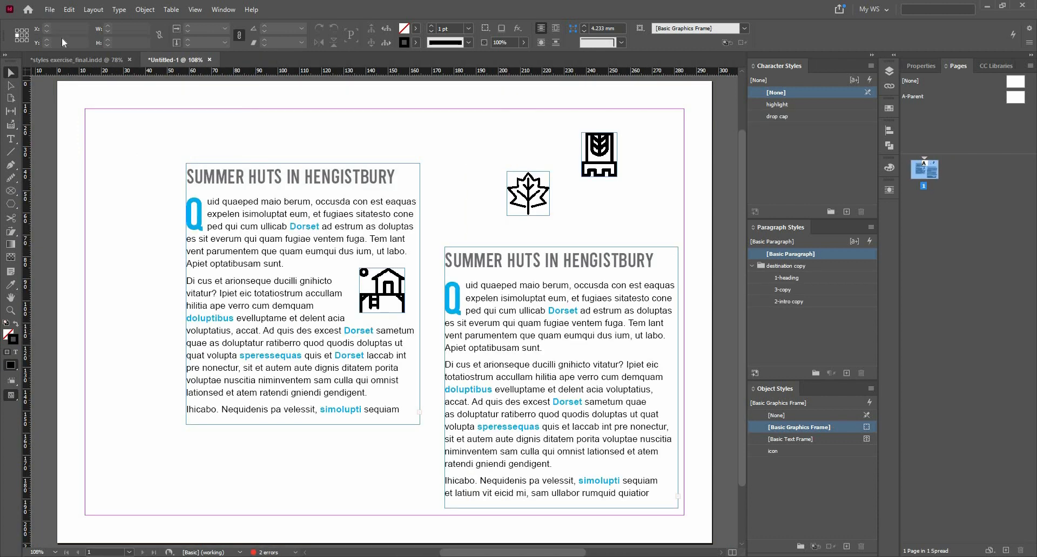
pyautogui.click(64, 35)
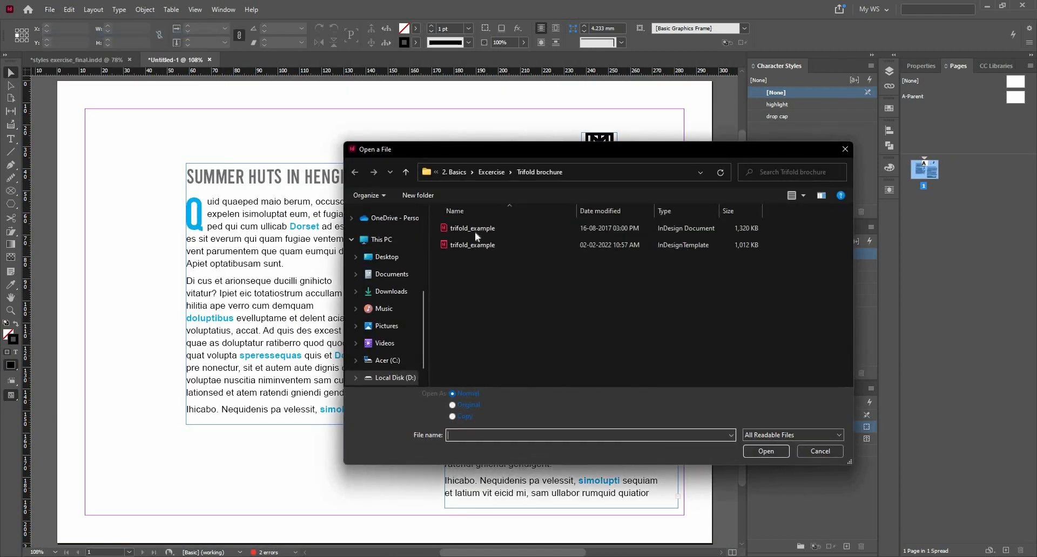
pyautogui.click(664, 249)
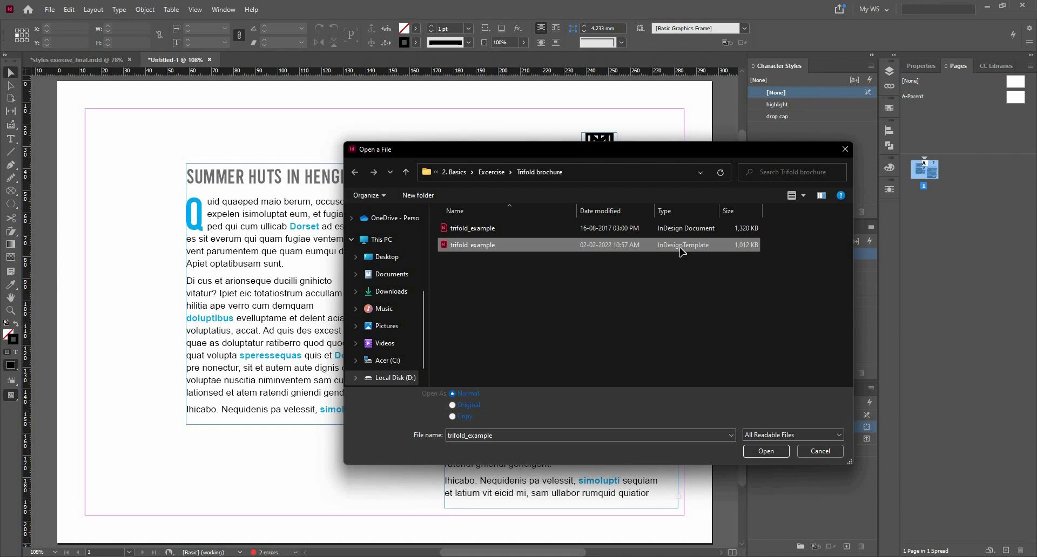
pyautogui.doubleClick(681, 248)
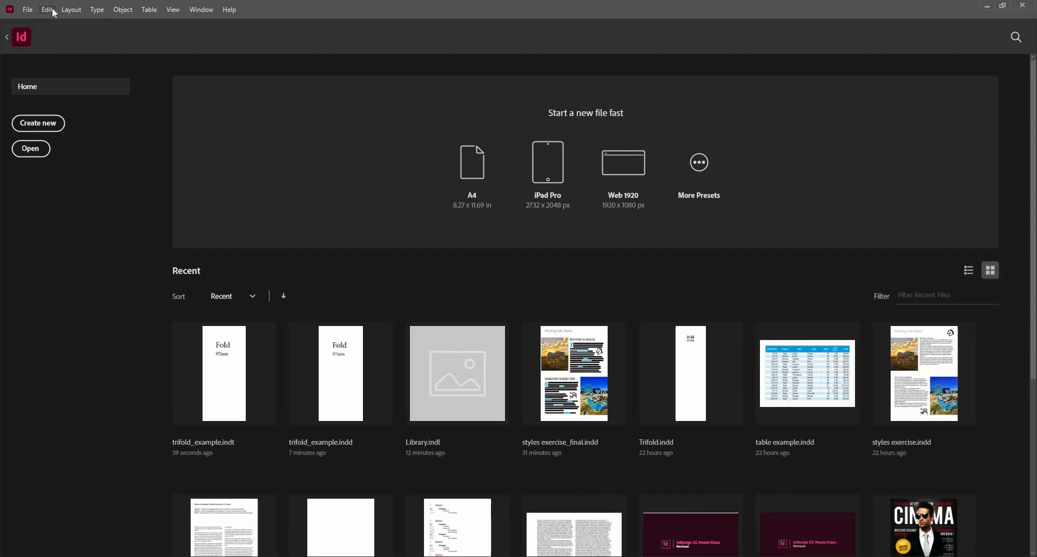
pyautogui.click(7, 36)
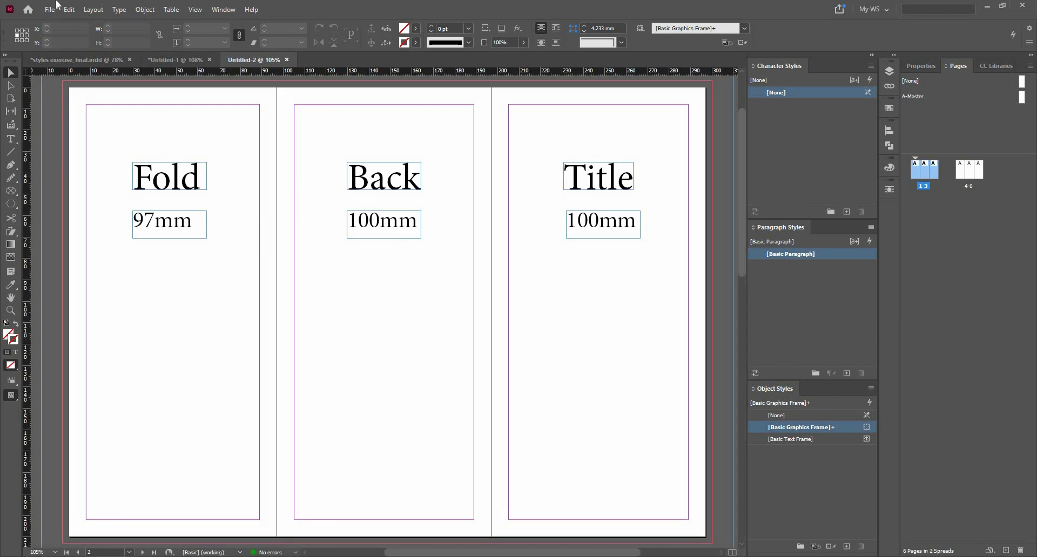
pyautogui.click(49, 9)
pyautogui.click(103, 88)
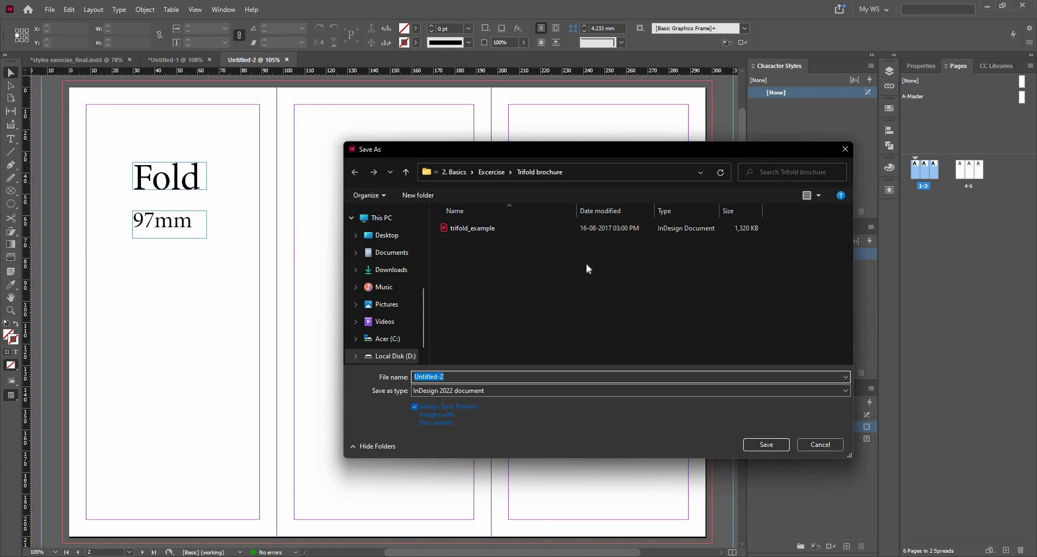
pyautogui.click(820, 444)
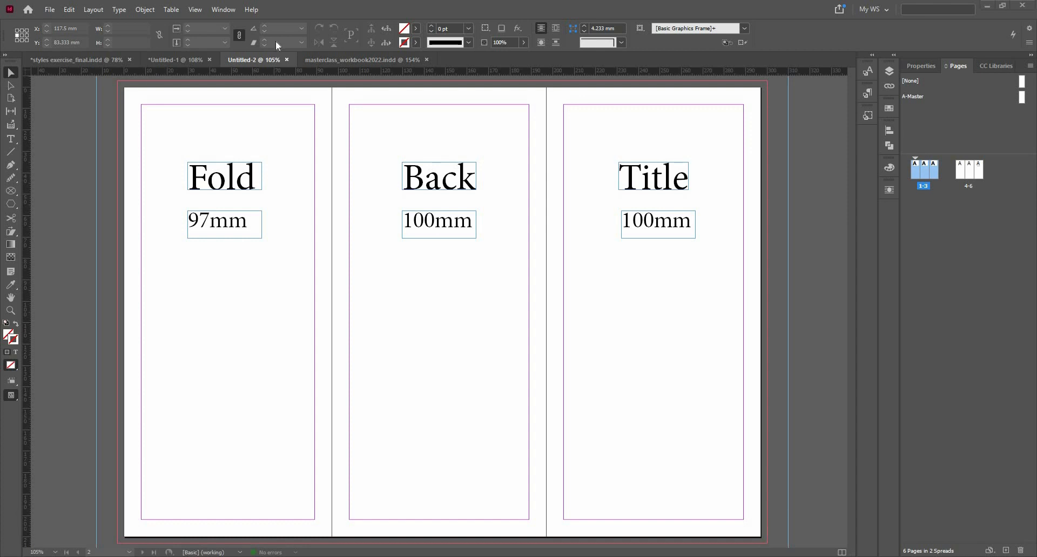
# Step: In masterclass_workbook2022.indd, collect page 33's girls photo, umbrella silhouette, building photo and Occabo text frame with the Content Collector tool
pyautogui.click(322, 60)
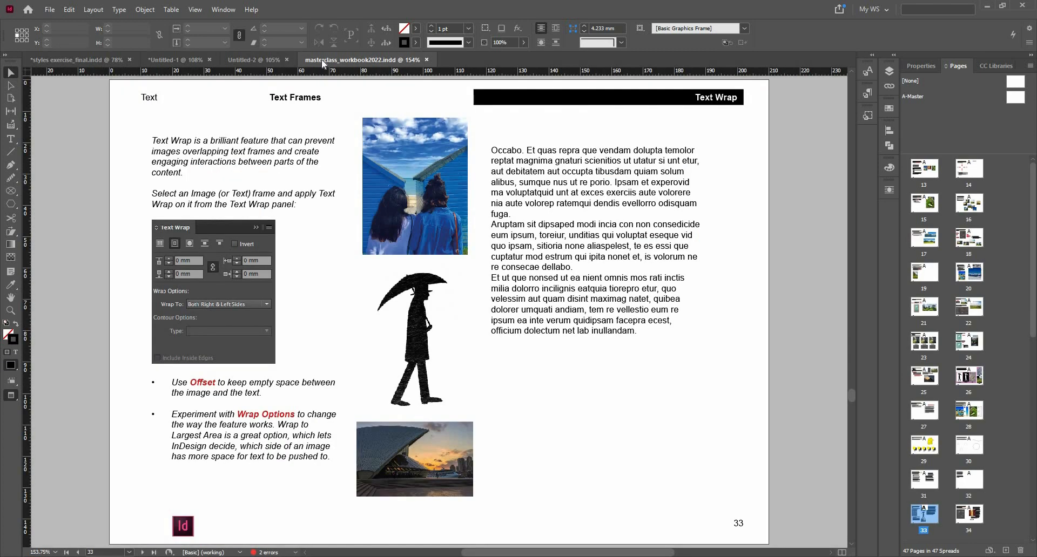
pyautogui.press('b')
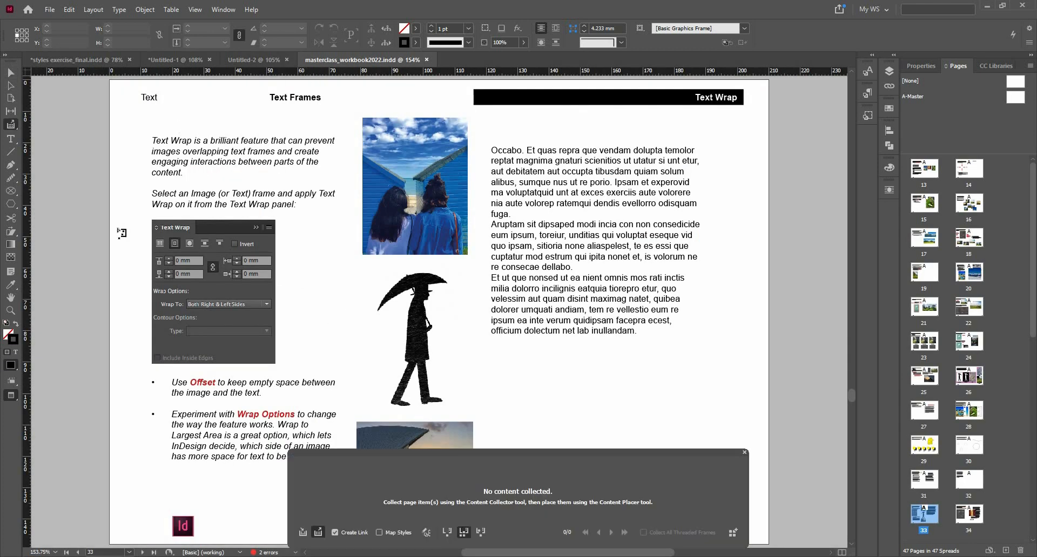
pyautogui.click(18, 127)
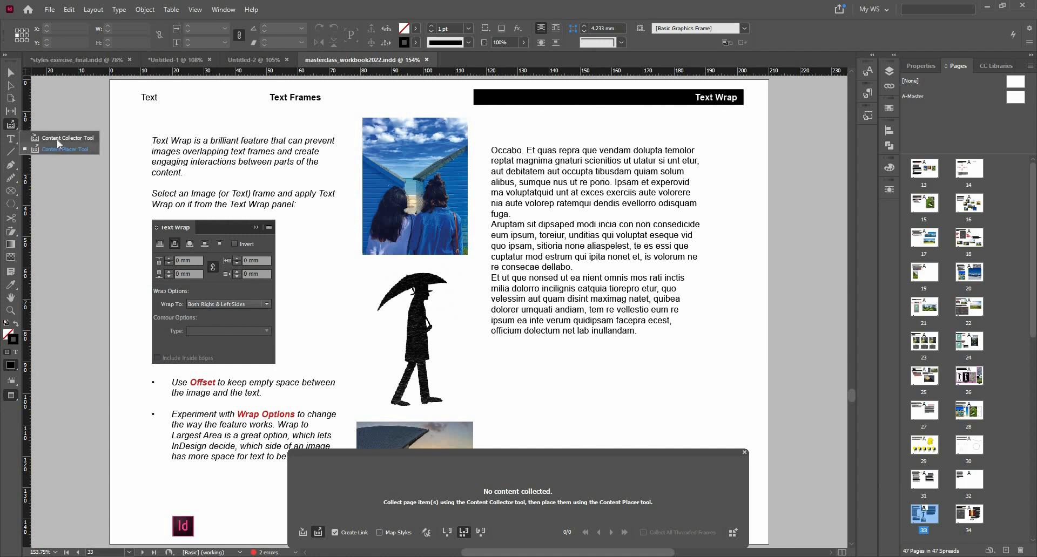
pyautogui.click(58, 139)
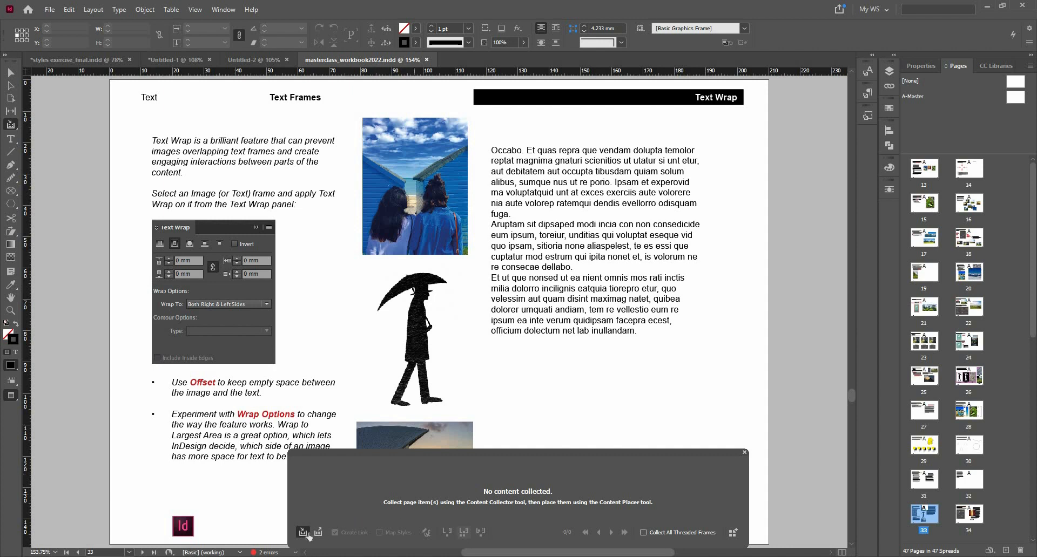
pyautogui.click(413, 311)
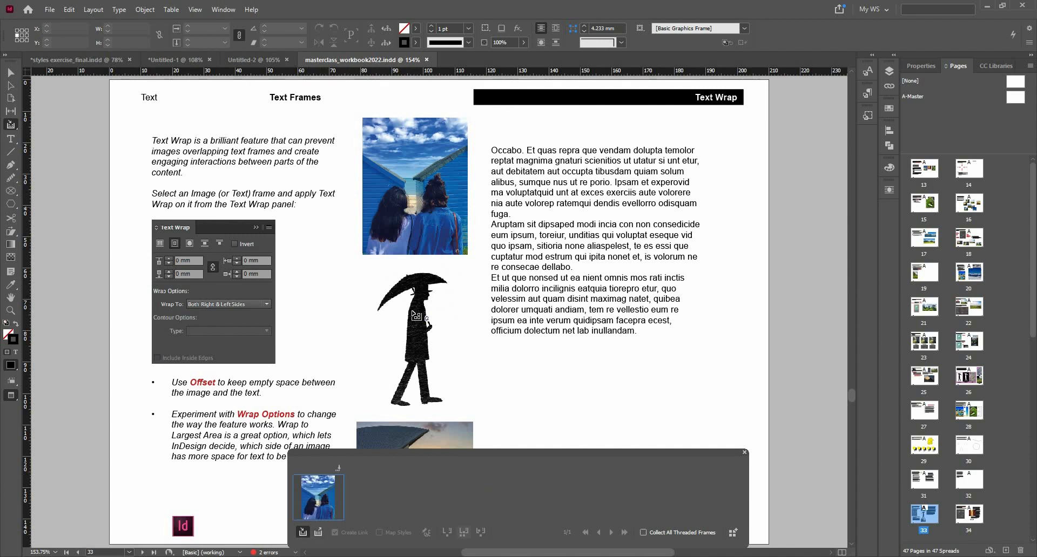
pyautogui.click(420, 436)
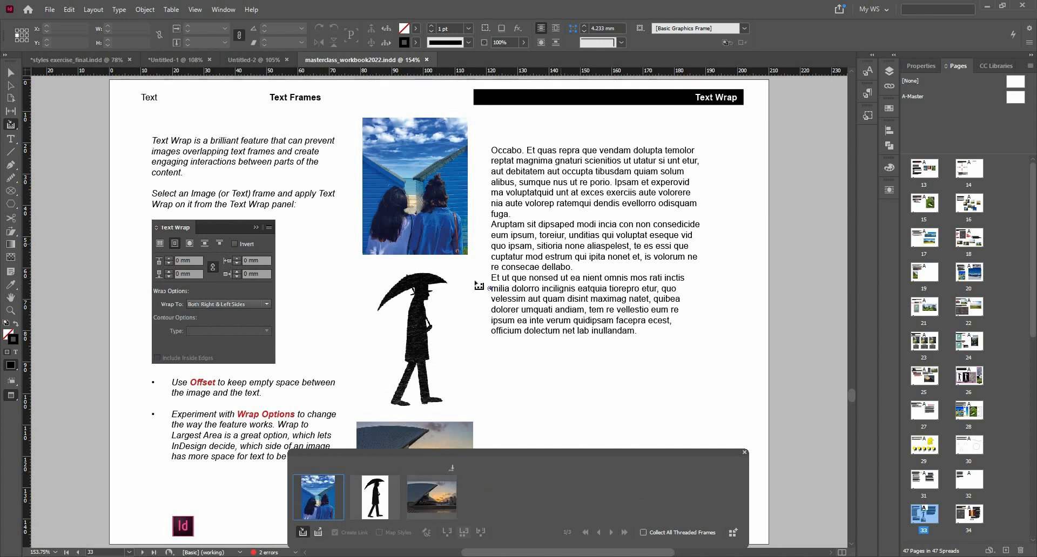
pyautogui.click(492, 277)
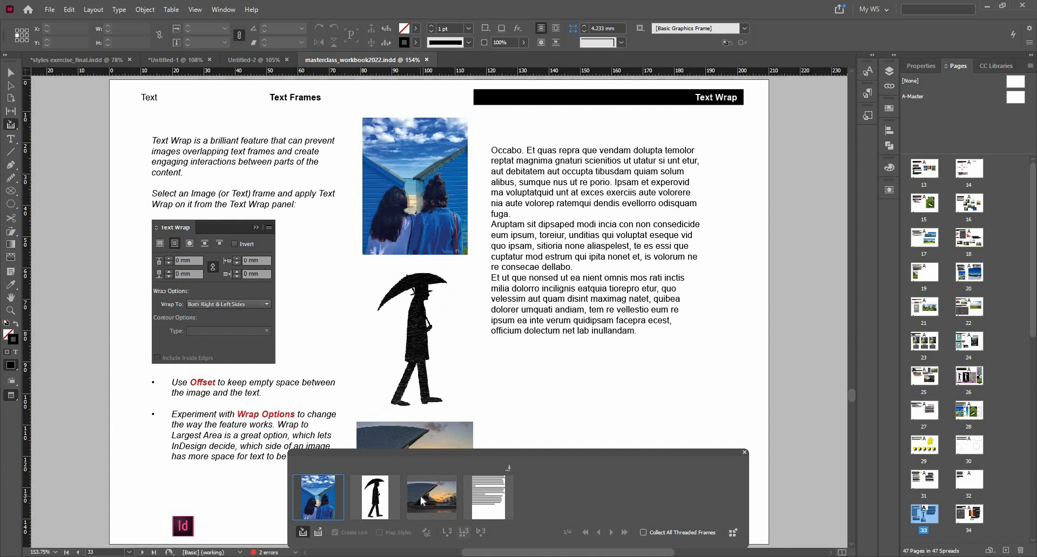
# Step: Clear all four collected items from the conveyor
pyautogui.press('Escape')
pyautogui.press('Escape')
pyautogui.press('Escape')
pyautogui.press('Escape')
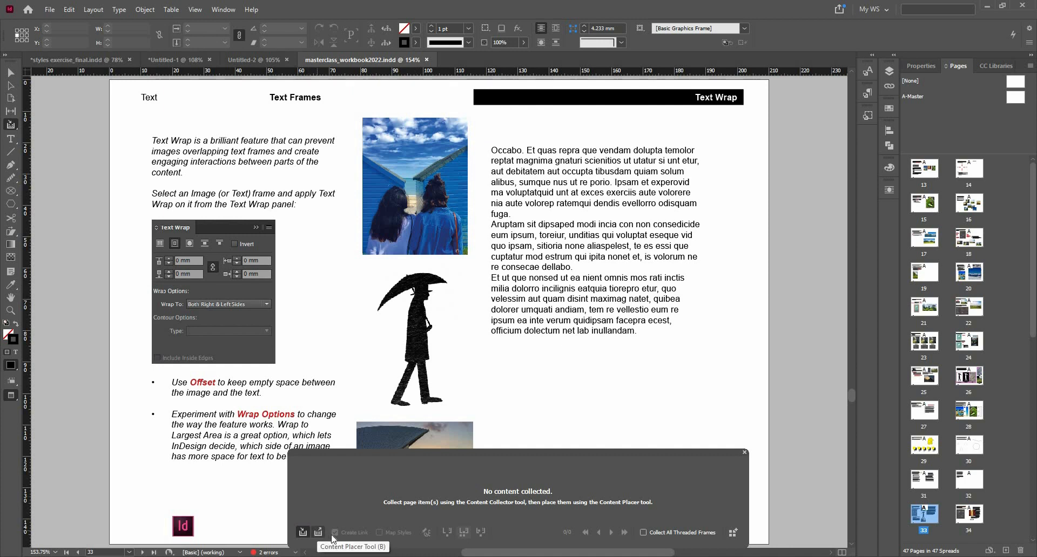
pyautogui.click(318, 534)
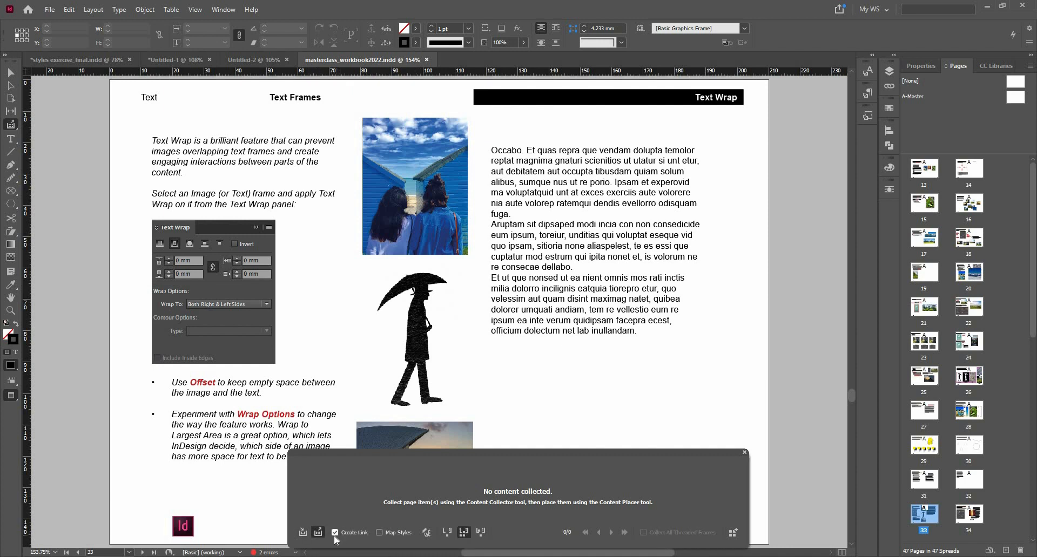
pyautogui.click(335, 533)
pyautogui.click(335, 536)
pyautogui.click(303, 532)
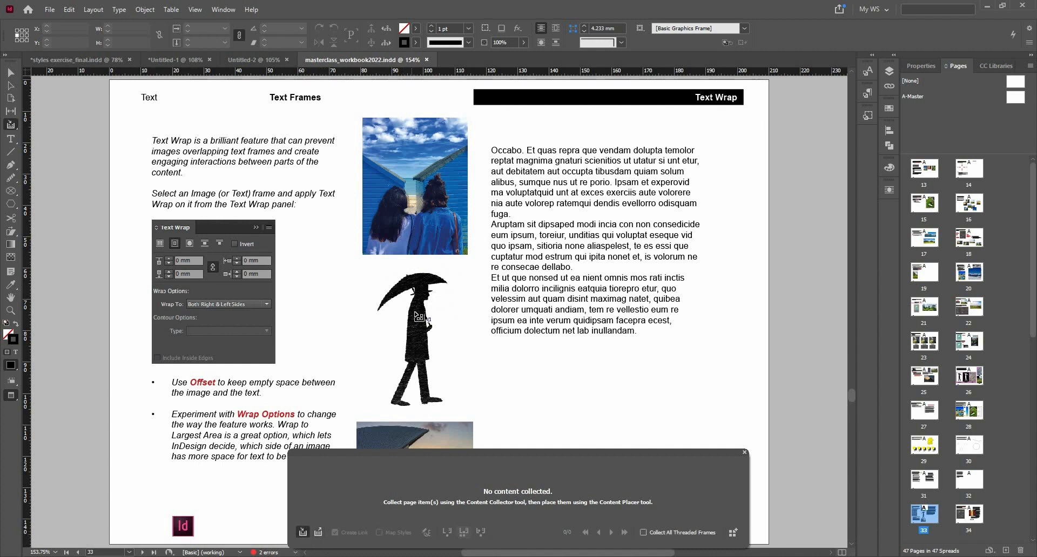
# Step: Collect page 33's girls photo, umbrella silhouette, building photo and Occabo text frame into the empty conveyor
pyautogui.click(415, 216)
pyautogui.click(414, 314)
pyautogui.click(434, 430)
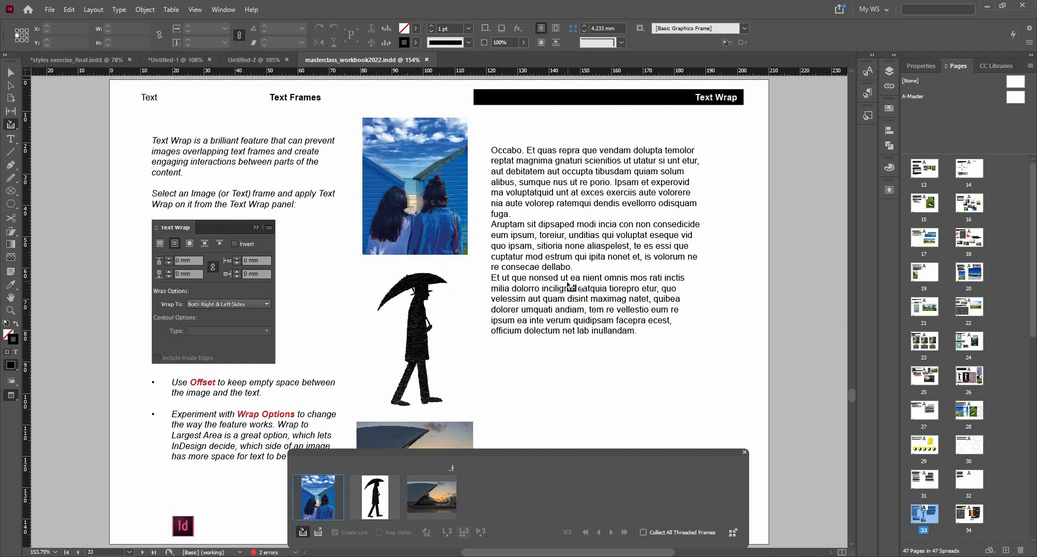
pyautogui.click(568, 284)
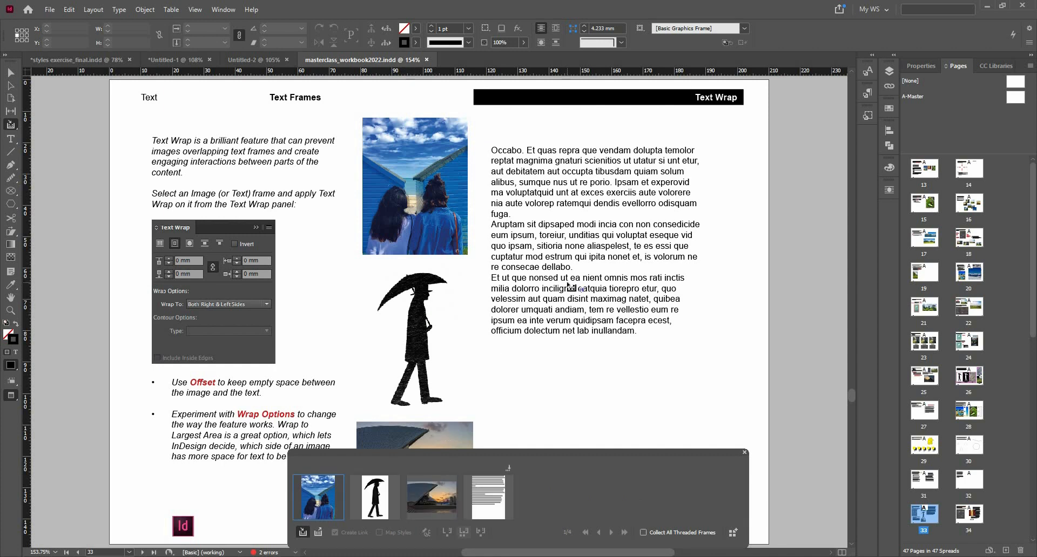
# Step: Insert a new page 48 after the workbook's last page
pyautogui.scroll(-6, 978, 442)
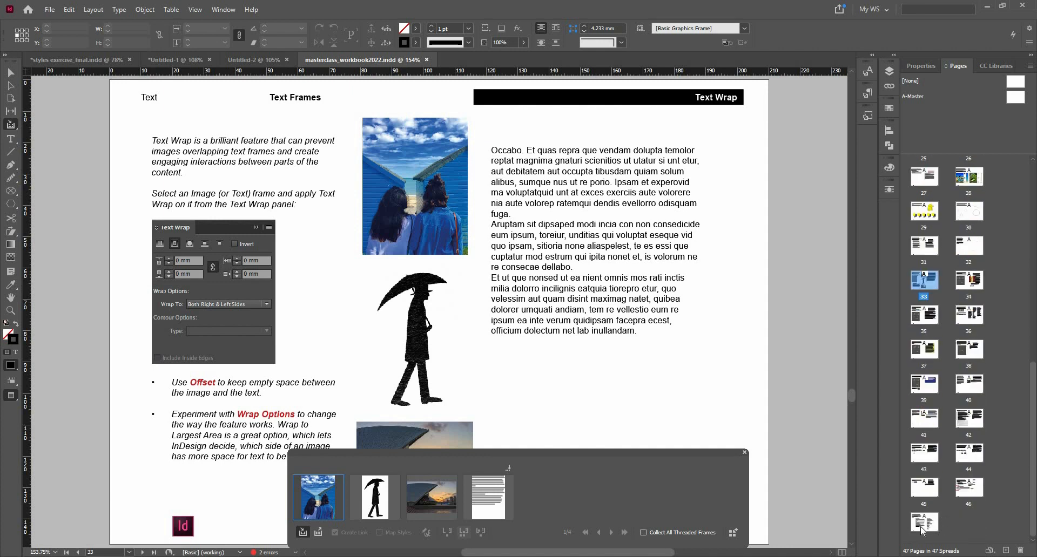
pyautogui.click(931, 529)
pyautogui.click(1006, 550)
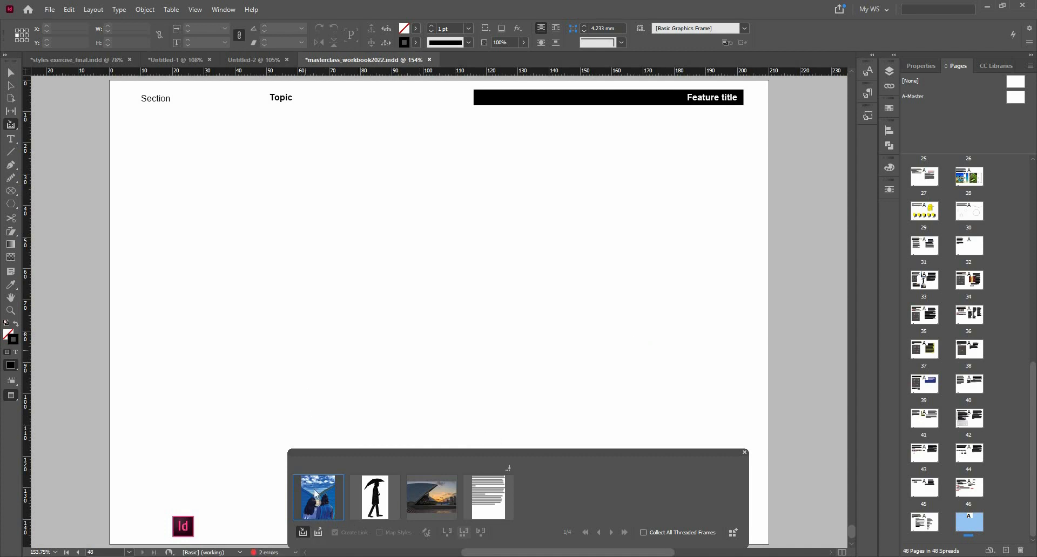
# Step: With the Content Placer tool removing each item once placed, place the girls photo, umbrella silhouette, building photo and Occabo text frame on page 48
pyautogui.click(320, 533)
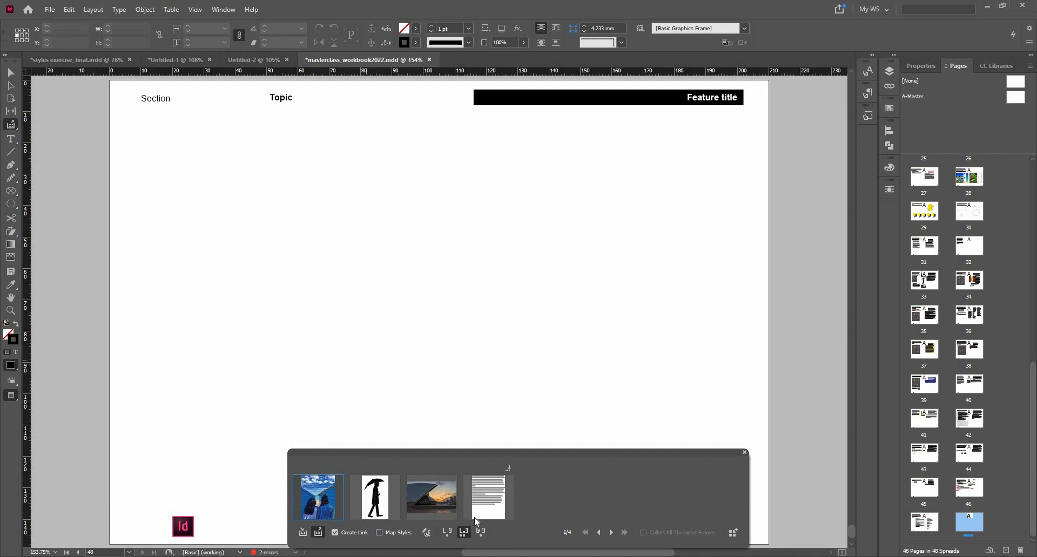
pyautogui.click(451, 535)
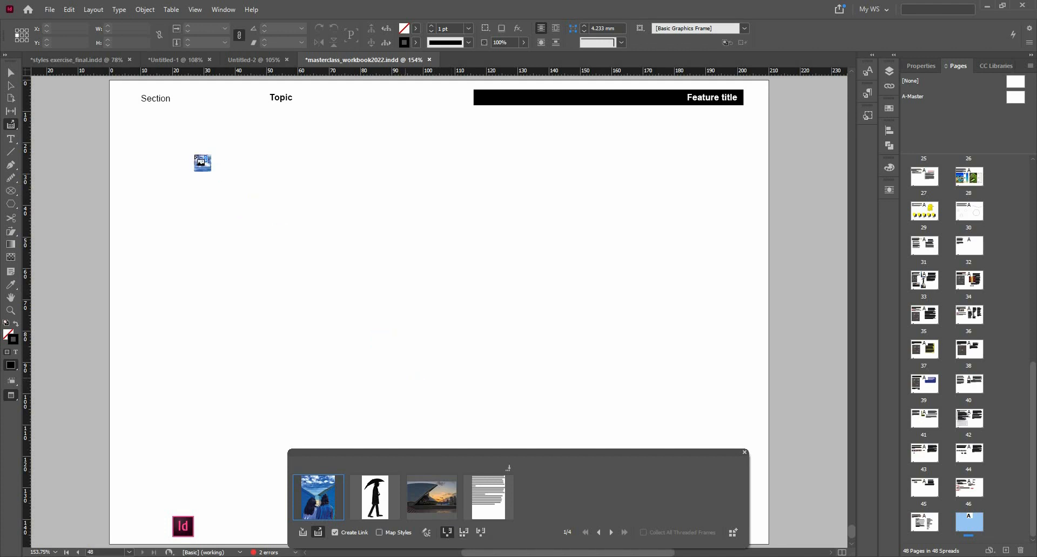
pyautogui.click(195, 155)
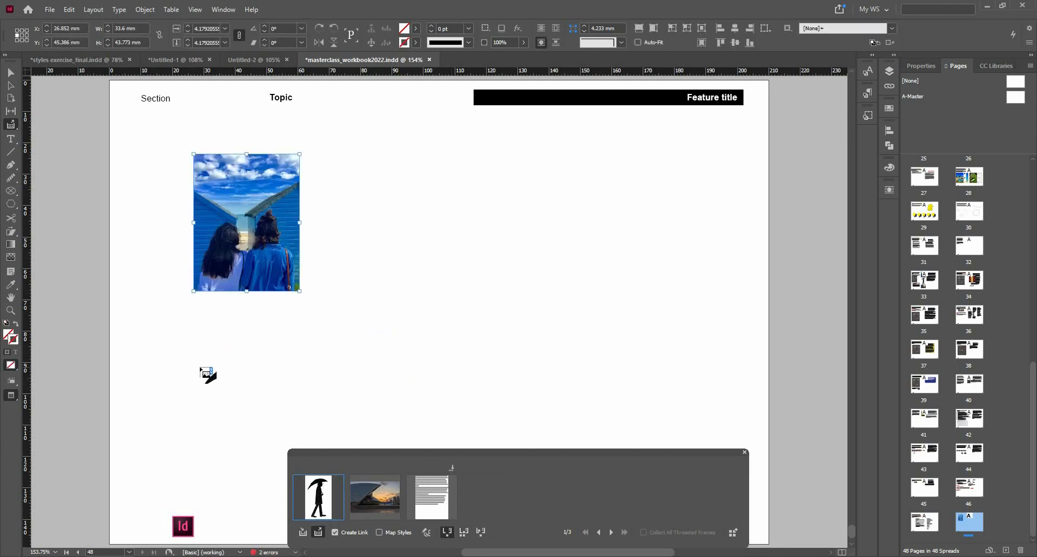
pyautogui.moveTo(194, 346); pyautogui.dragTo(303, 408)
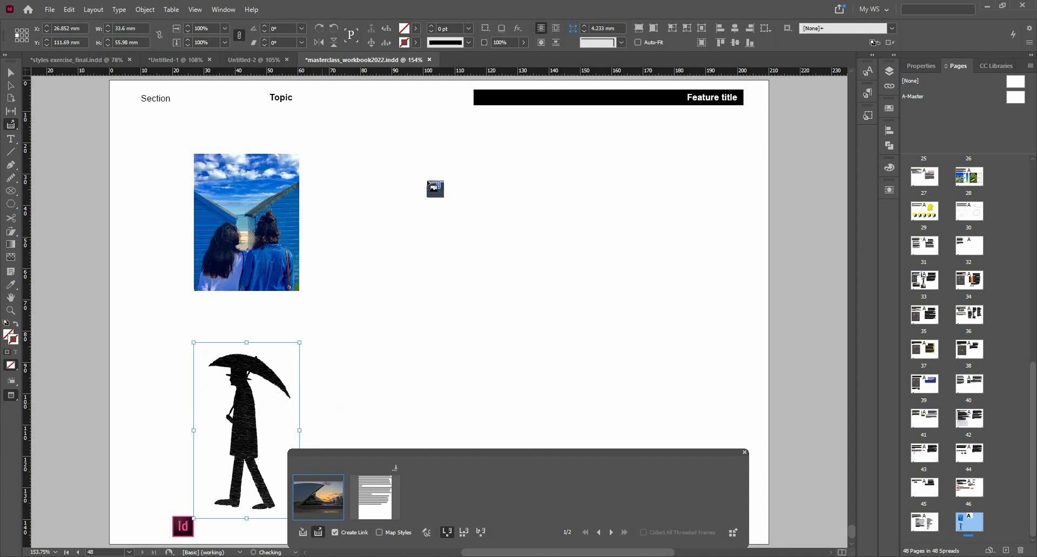
pyautogui.moveTo(402, 149); pyautogui.dragTo(617, 287)
pyautogui.moveTo(417, 318); pyautogui.dragTo(670, 426)
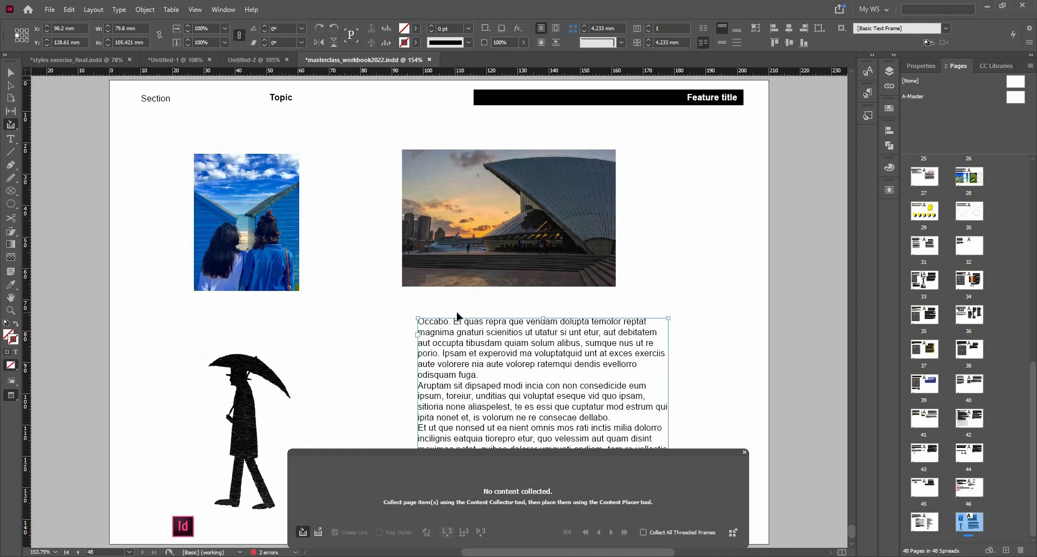
# Step: Undo the placement of the text frame, building photo, silhouette and girls photo on page 48
pyautogui.hotkey('ctrl', 'z')
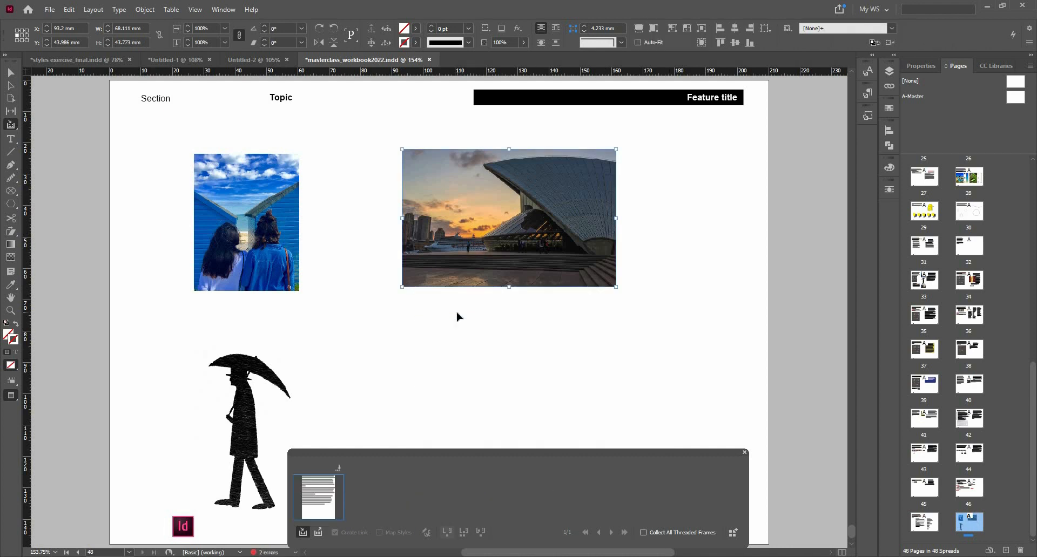
pyautogui.hotkey('ctrl', 'z')
pyautogui.hotkey('ctrl', 'z')
pyautogui.hotkey('ctrl', 'z')
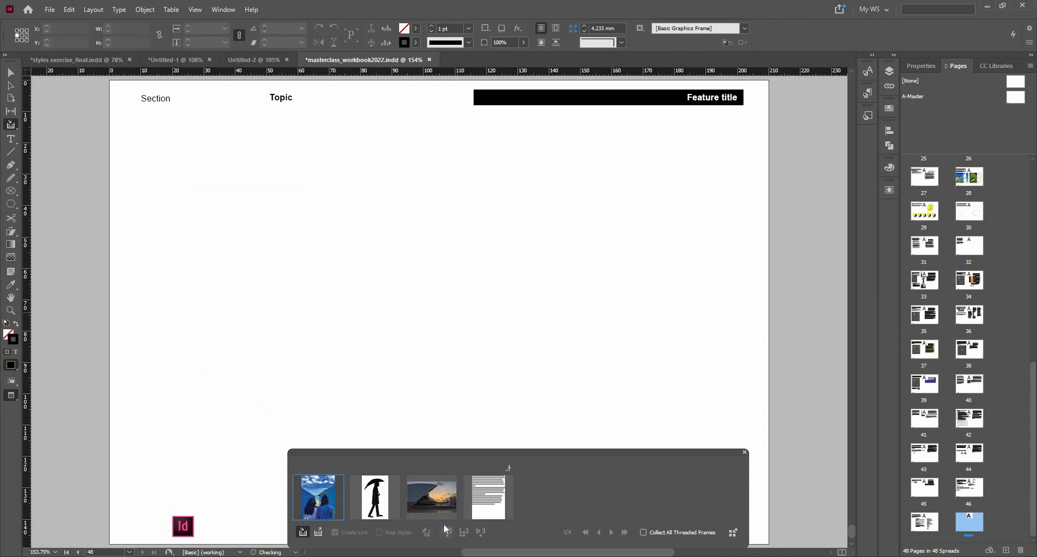
# Step: Set the Content Placer tool to keep the same item loaded, and place the girls photo about 68 × 88 mm on page 48
pyautogui.click(318, 534)
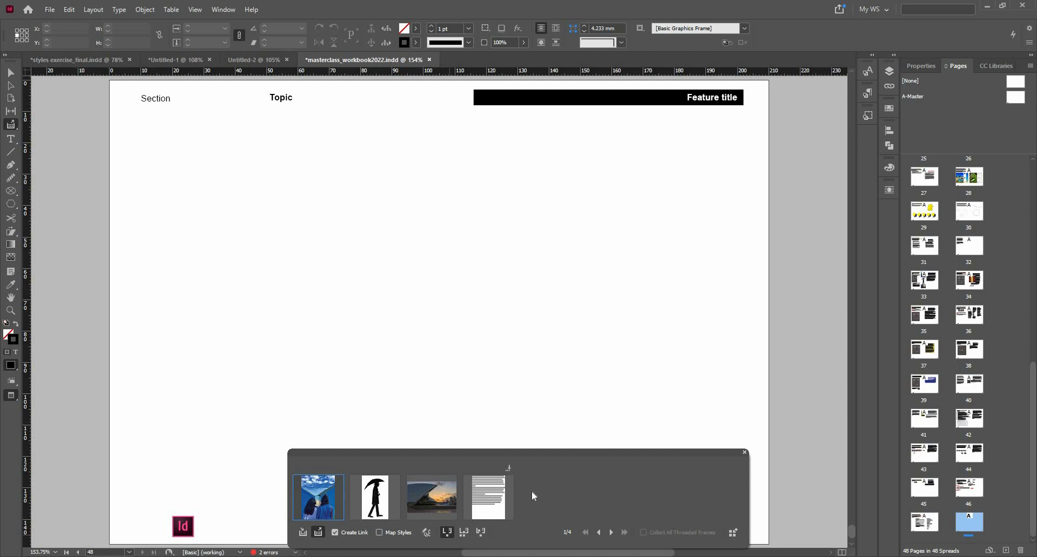
pyautogui.click(463, 532)
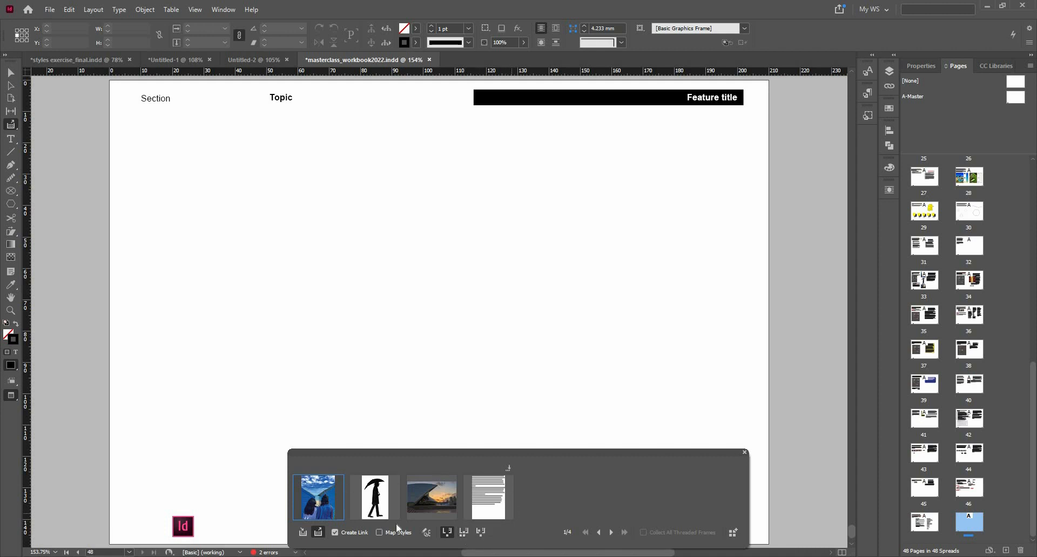
pyautogui.click(466, 537)
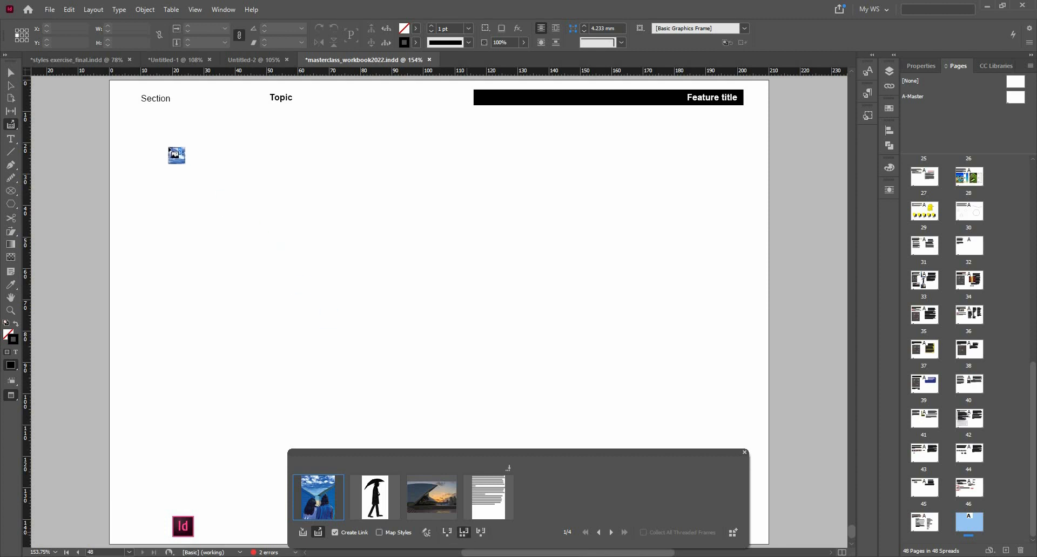
pyautogui.moveTo(163, 136); pyautogui.dragTo(378, 347)
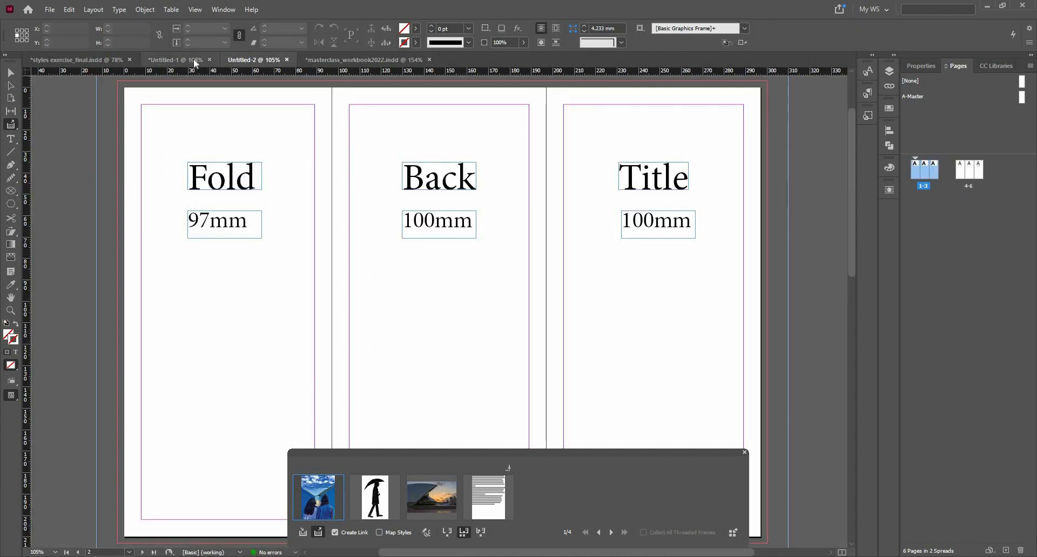
# Step: In the Untitled-2 trifold document, place the girls photo about 75 × 98 mm under the Back panel's 100mm label
pyautogui.click(192, 63)
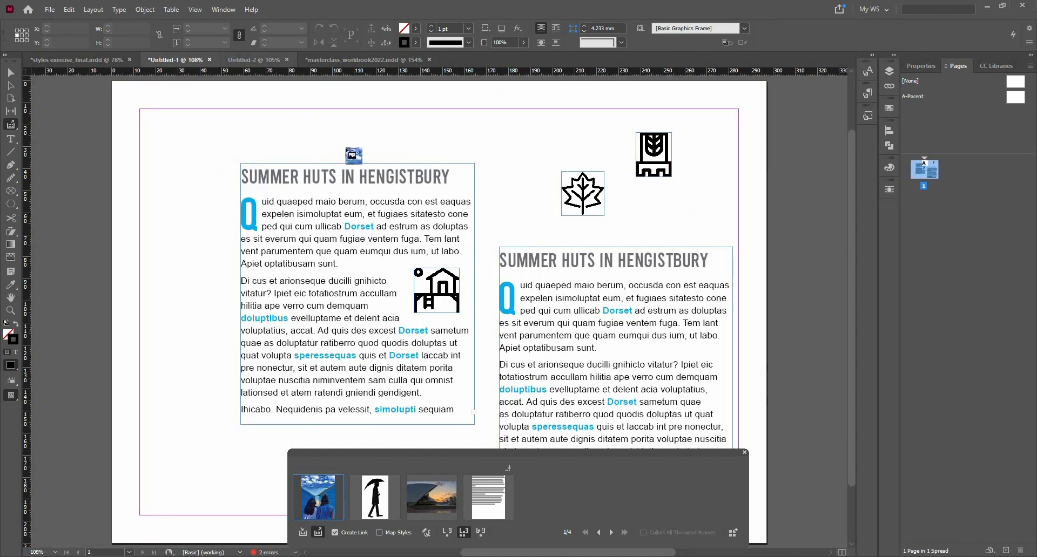
pyautogui.hotkey('ctrl', 'Tab')
pyautogui.scroll(-1, 341, 218)
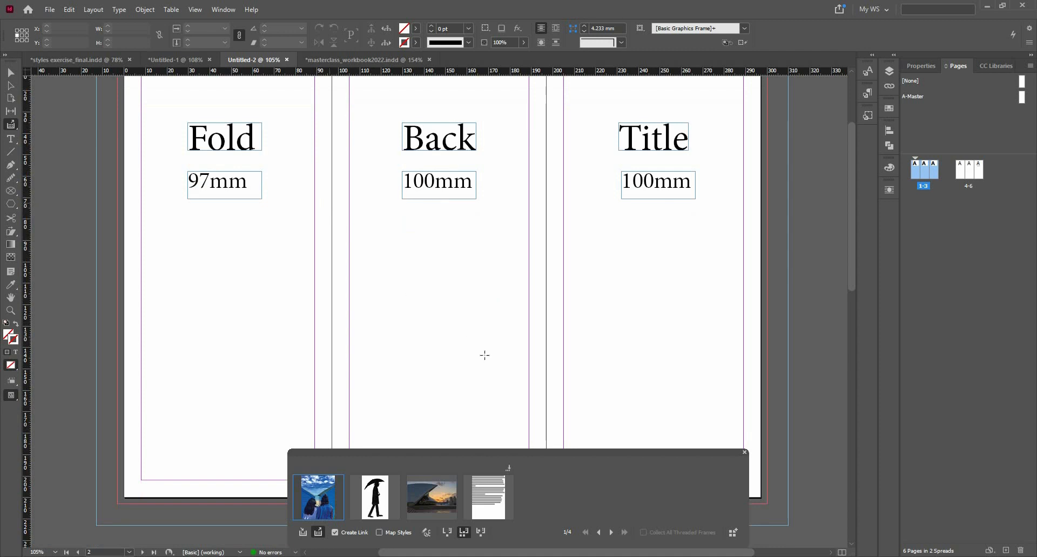
pyautogui.moveTo(330, 202); pyautogui.dragTo(491, 412)
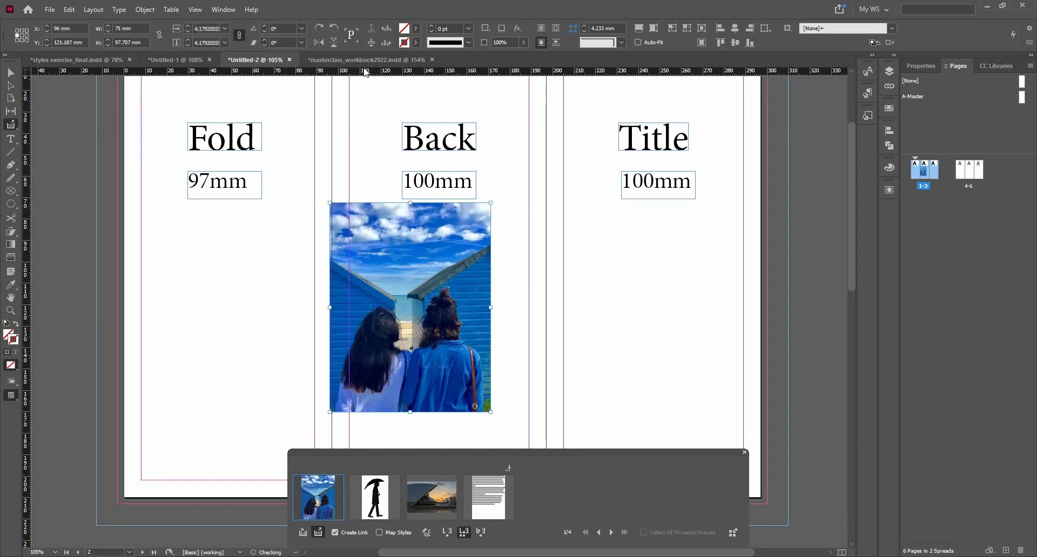
# Step: Back on workbook page 48, place the umbrella silhouette about 56 × 93 mm, plus two copies of the building photo
pyautogui.click(360, 59)
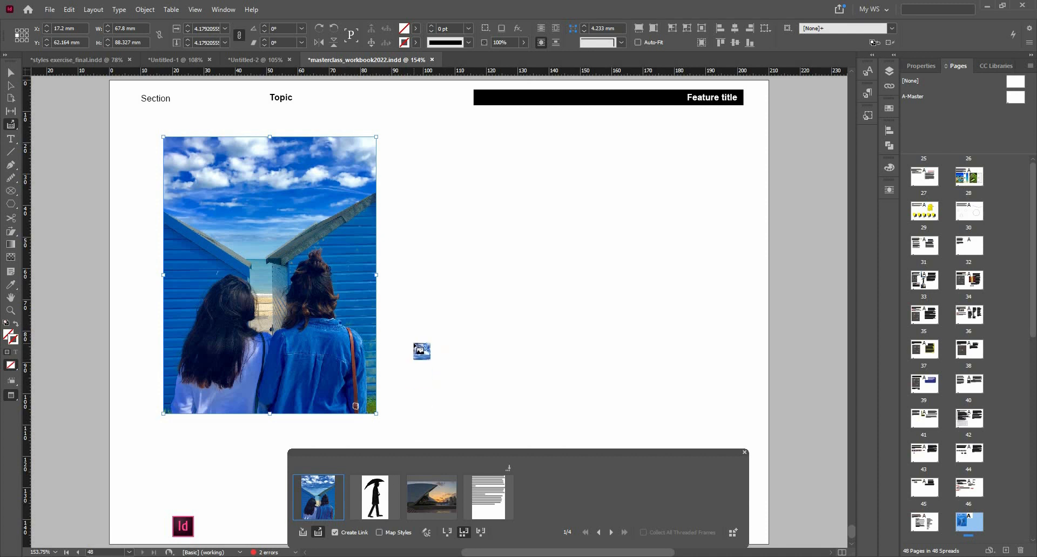
pyautogui.press('Right')
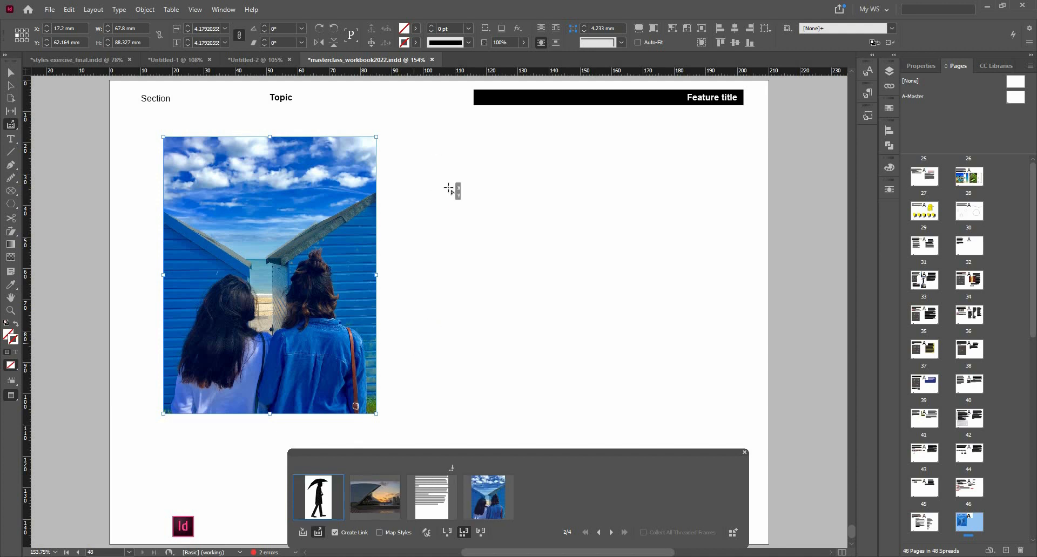
pyautogui.moveTo(430, 159); pyautogui.dragTo(606, 452)
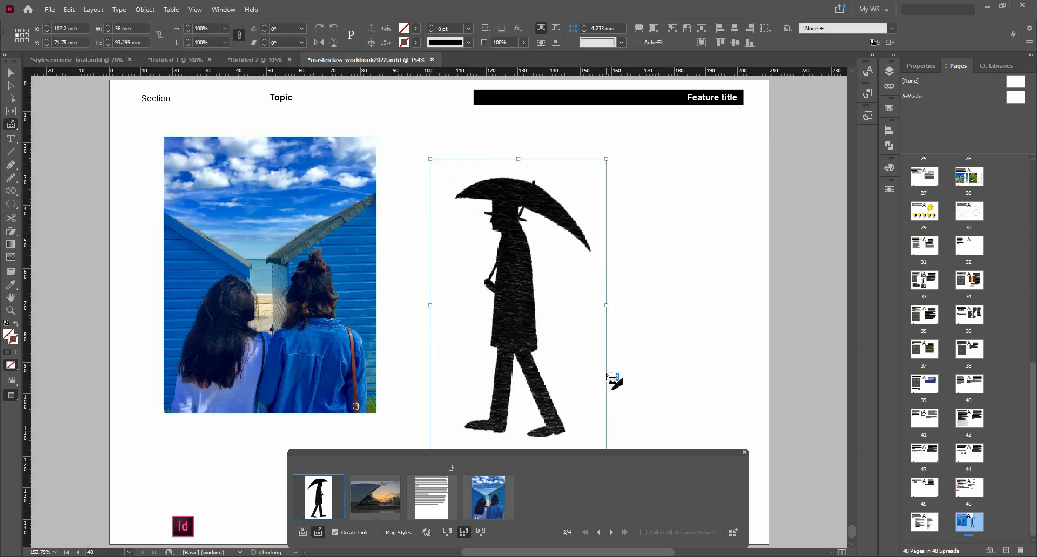
pyautogui.scroll(-3, 572, 259)
pyautogui.moveTo(606, 168); pyautogui.dragTo(675, 273)
pyautogui.moveTo(345, 356); pyautogui.dragTo(557, 427)
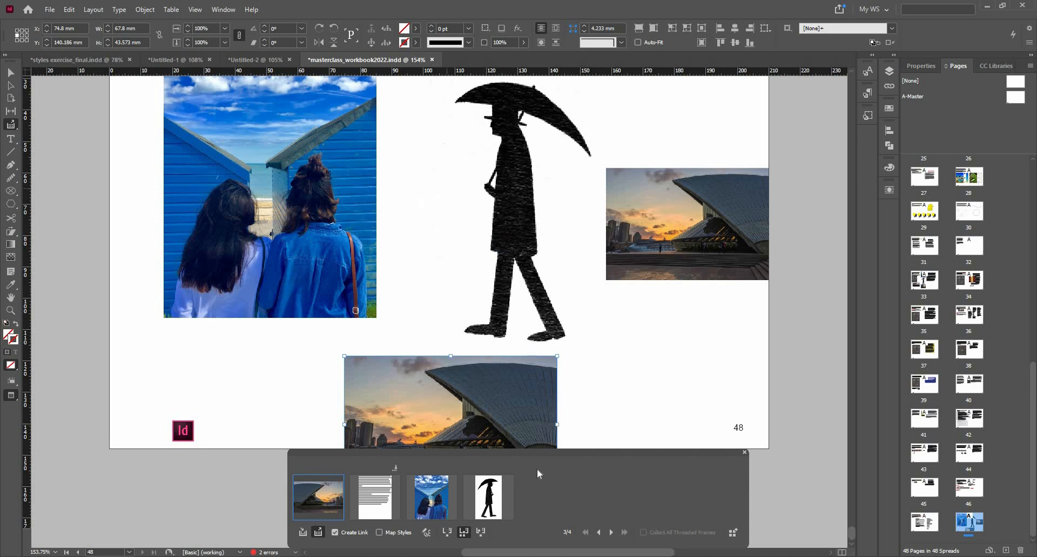
# Step: Undo the placed building photos, umbrella silhouette and girls photo so page 48 is empty
pyautogui.press('alt')
pyautogui.hotkey('ctrl', 'z')
pyautogui.hotkey('ctrl', 'z')
pyautogui.hotkey('ctrl', 'z')
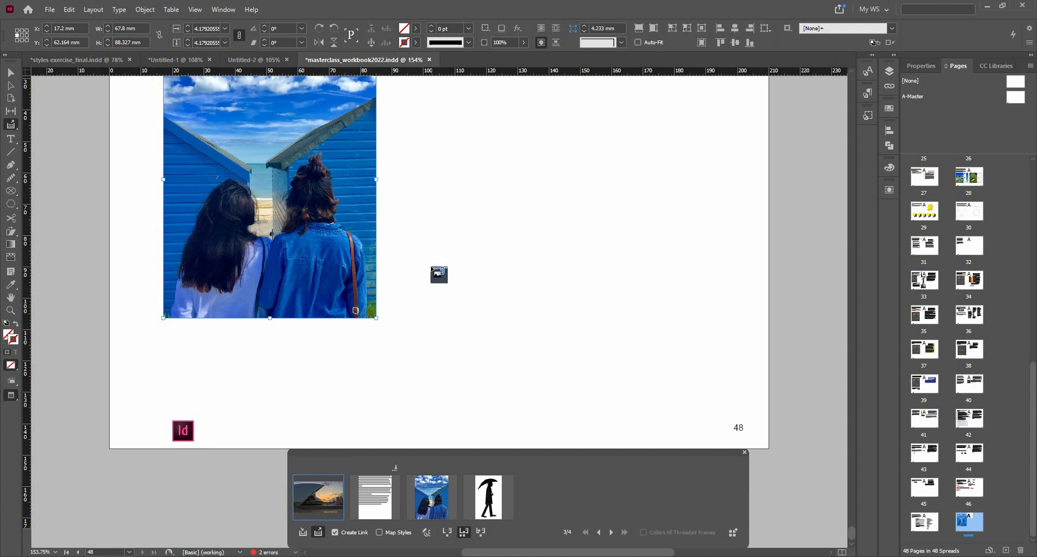
pyautogui.hotkey('ctrl', 'z')
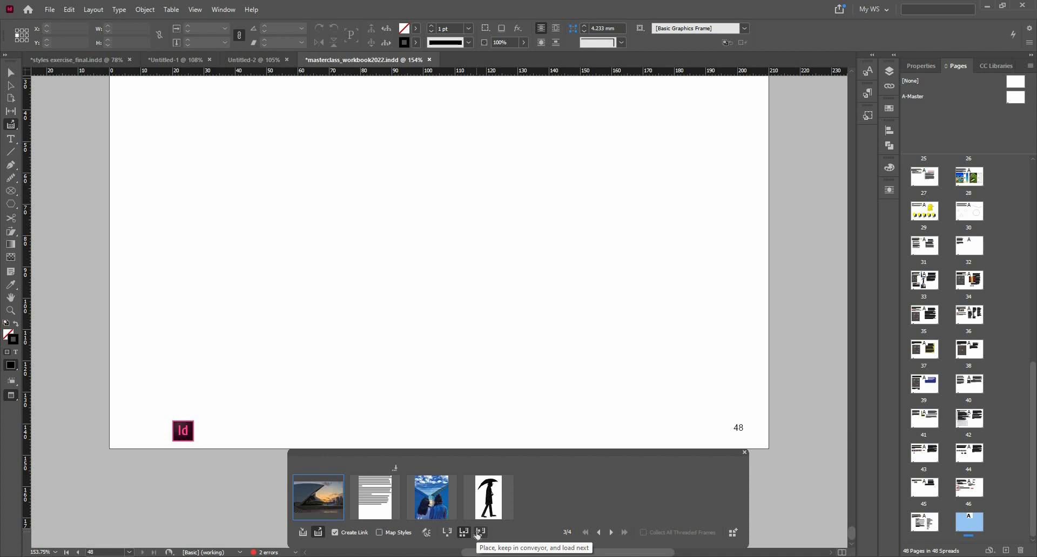
# Step: Set the conveyor's placing option to place, keep in conveyor, and load next
pyautogui.scroll(1, 484, 309)
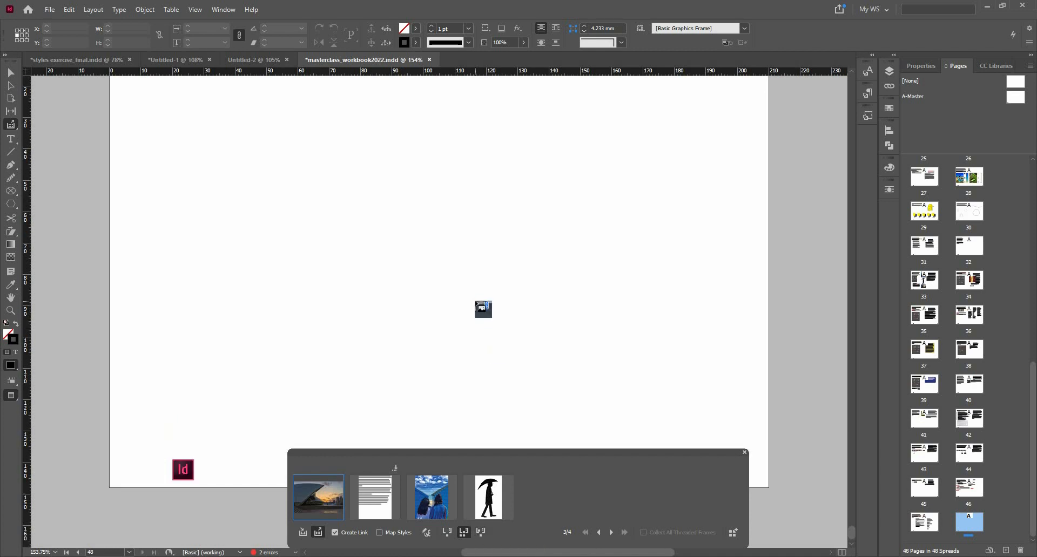
pyautogui.scroll(1, 458, 493)
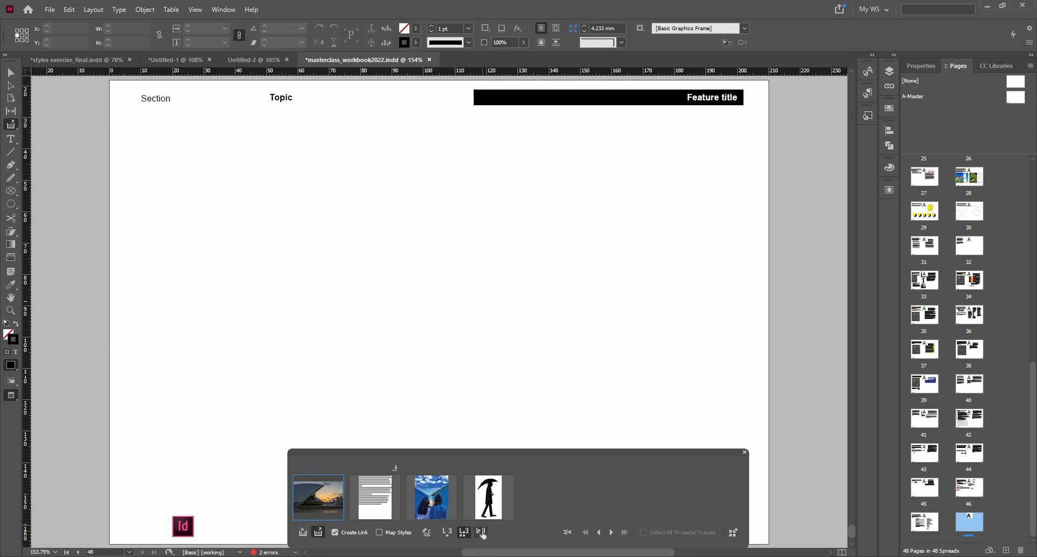
pyautogui.click(481, 533)
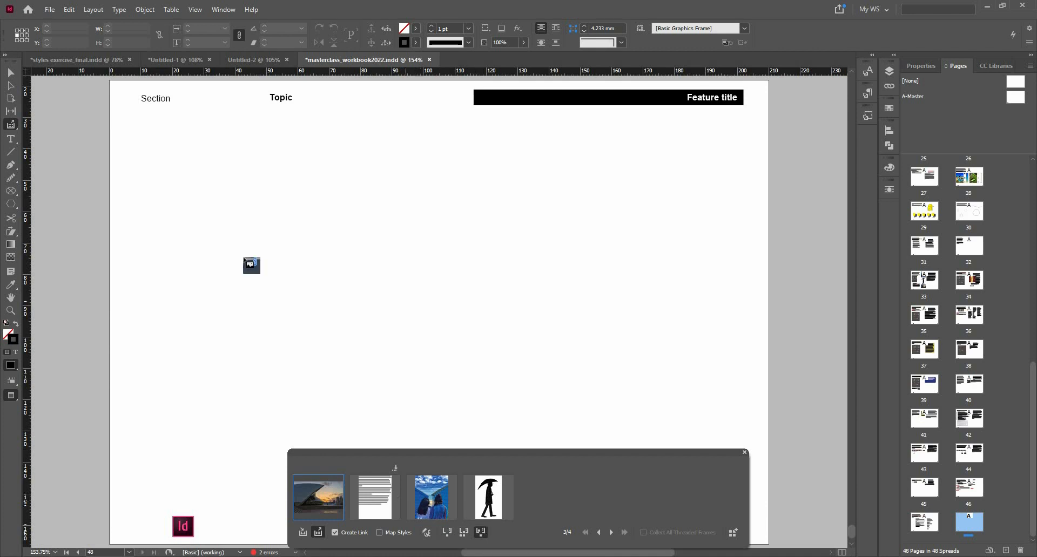
# Step: Try placing the building photo about 74 × 47 mm in page 48's upper-left area, and undo it
pyautogui.moveTo(165, 136); pyautogui.dragTo(165, 136)
pyautogui.moveTo(272, 214); pyautogui.dragTo(396, 283)
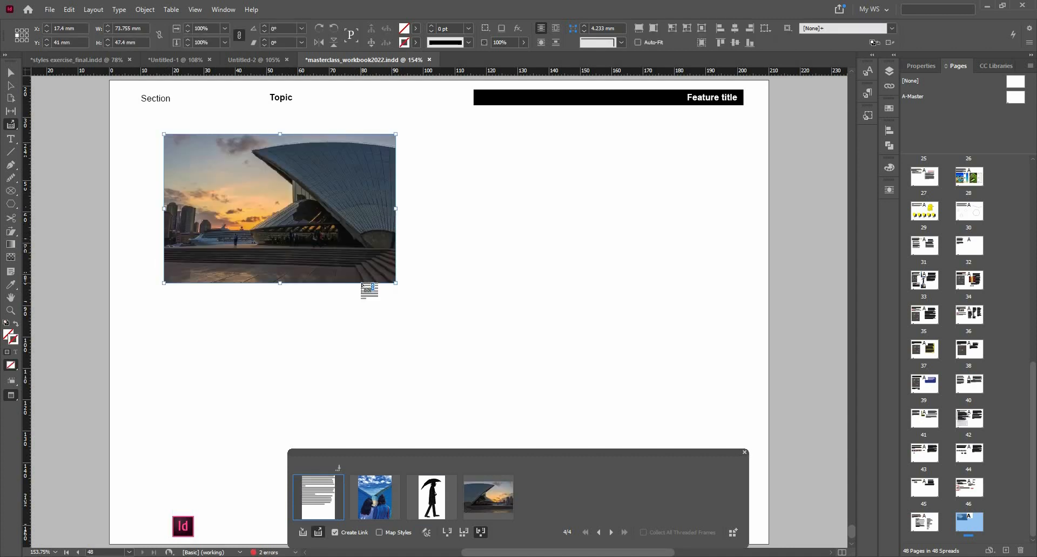
pyautogui.hotkey('ctrl', 'z')
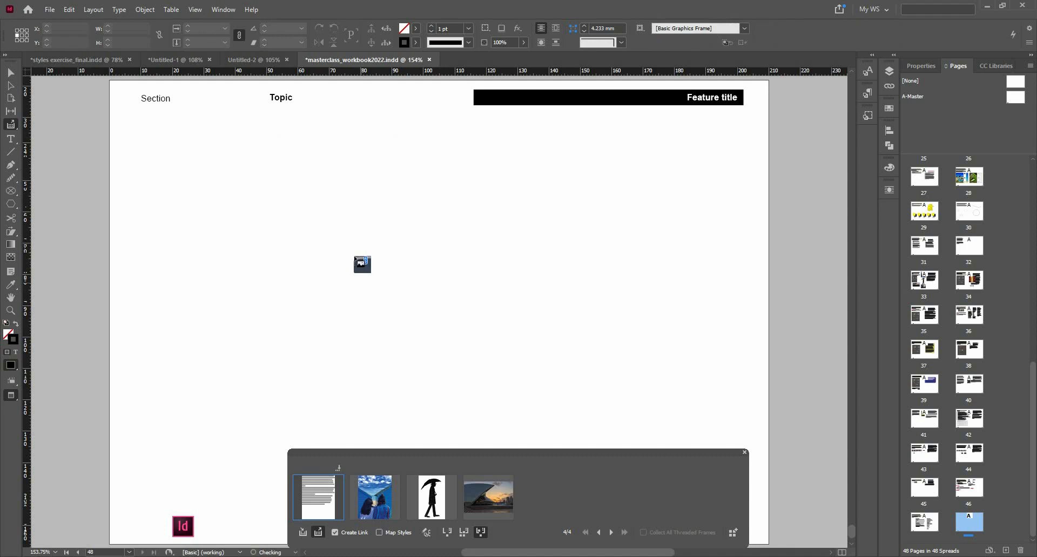
# Step: Step back through the conveyor to the umbrella silhouette, place it about 40 × 66 mm on page 48, and undo the placement
pyautogui.press('Left')
pyautogui.press('Left')
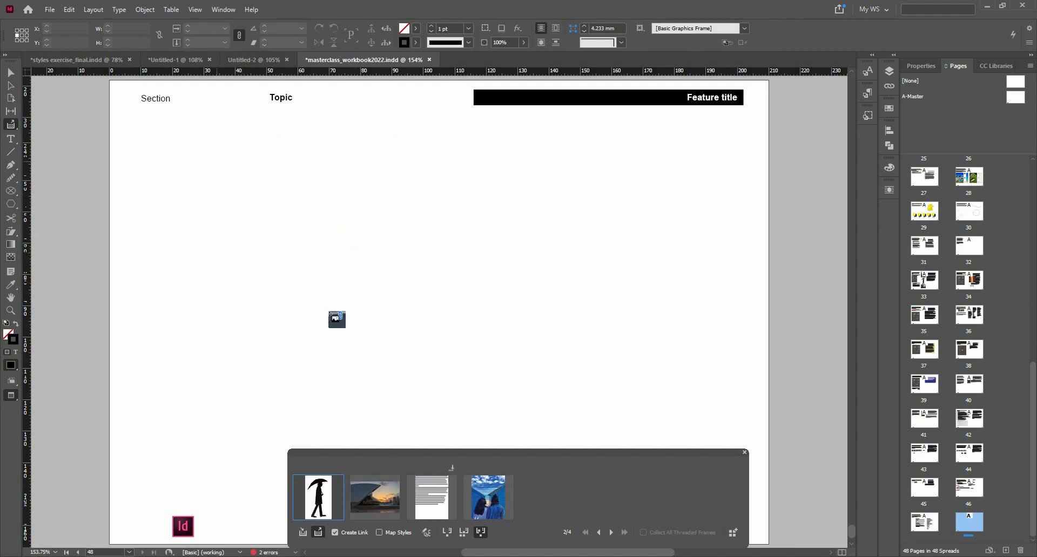
pyautogui.click(330, 313)
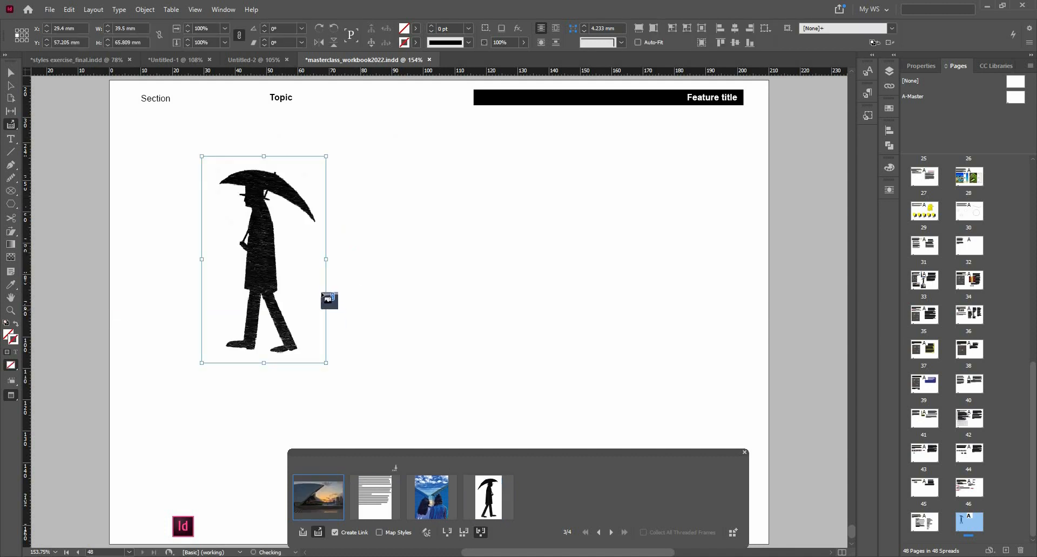
pyautogui.hotkey('ctrl', 'z')
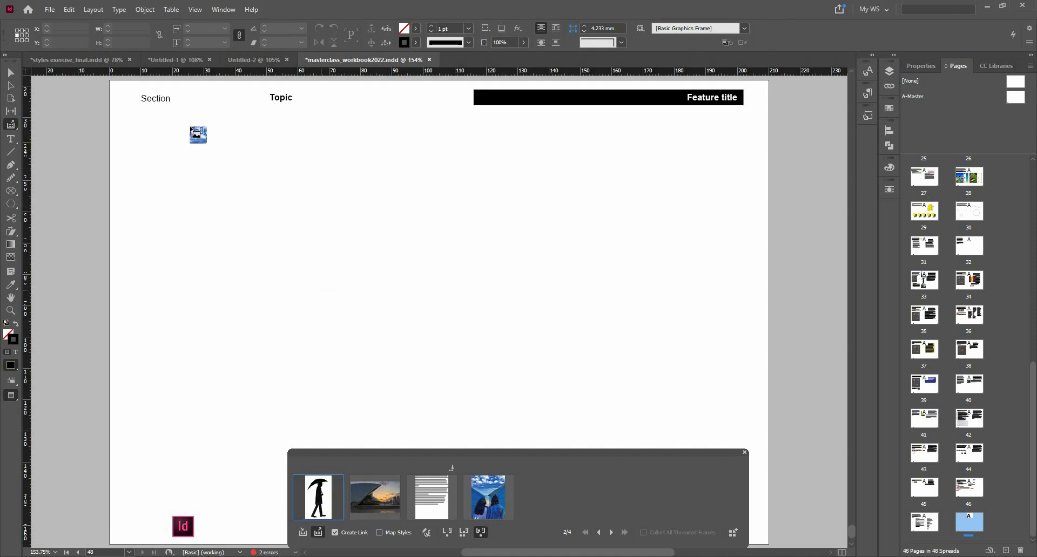
# Step: Try placing four copies of the girls photo at different sizes around page 48, with the umbrella silhouette at 100% scale near the centre
pyautogui.moveTo(190, 125); pyautogui.dragTo(327, 303)
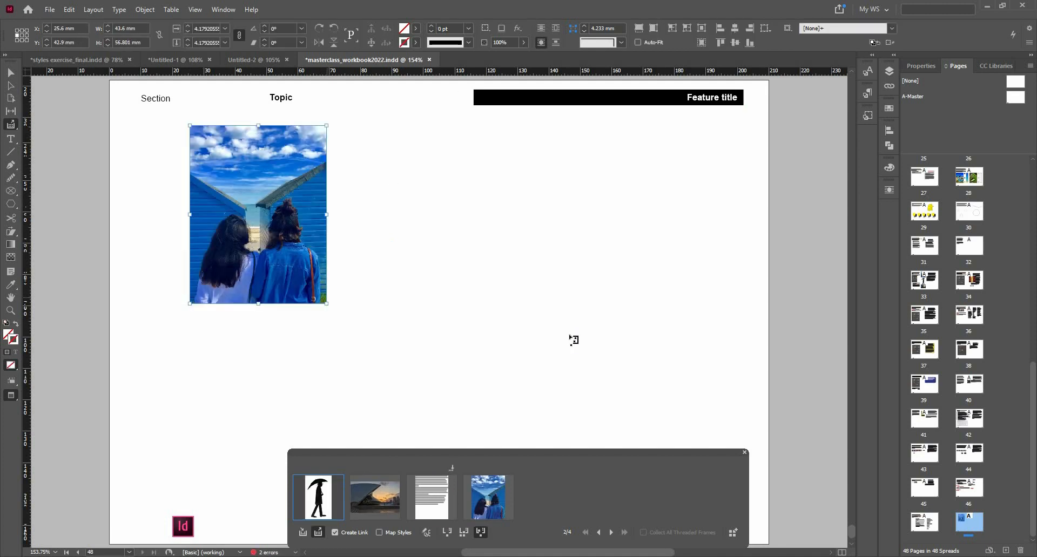
pyautogui.click(571, 339)
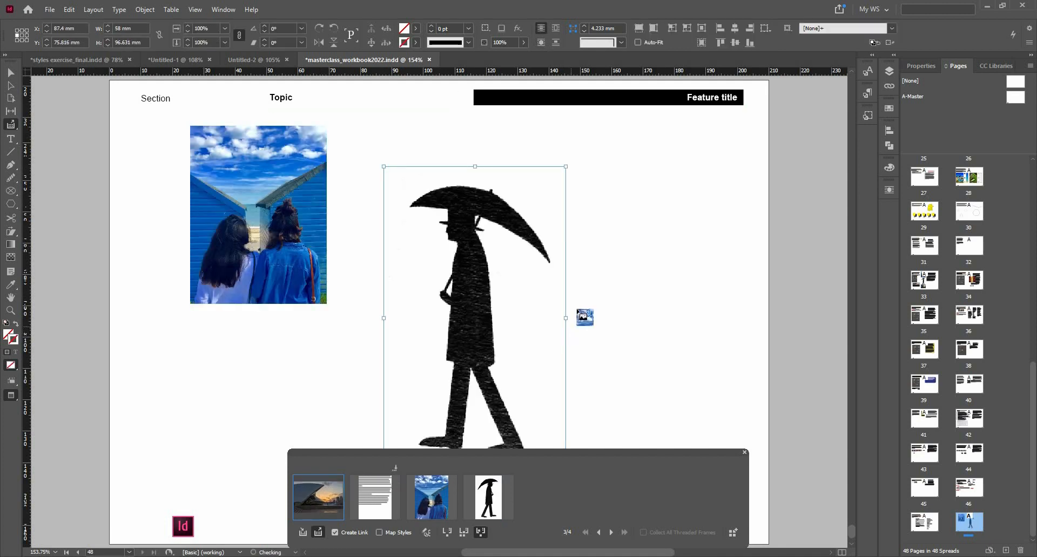
pyautogui.moveTo(587, 222); pyautogui.dragTo(682, 345)
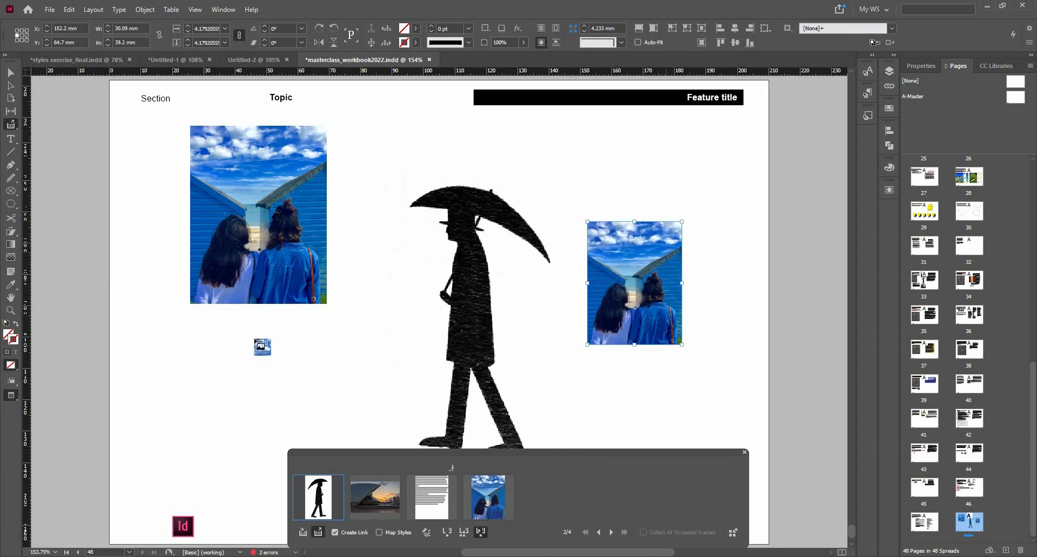
pyautogui.moveTo(211, 336); pyautogui.dragTo(335, 425)
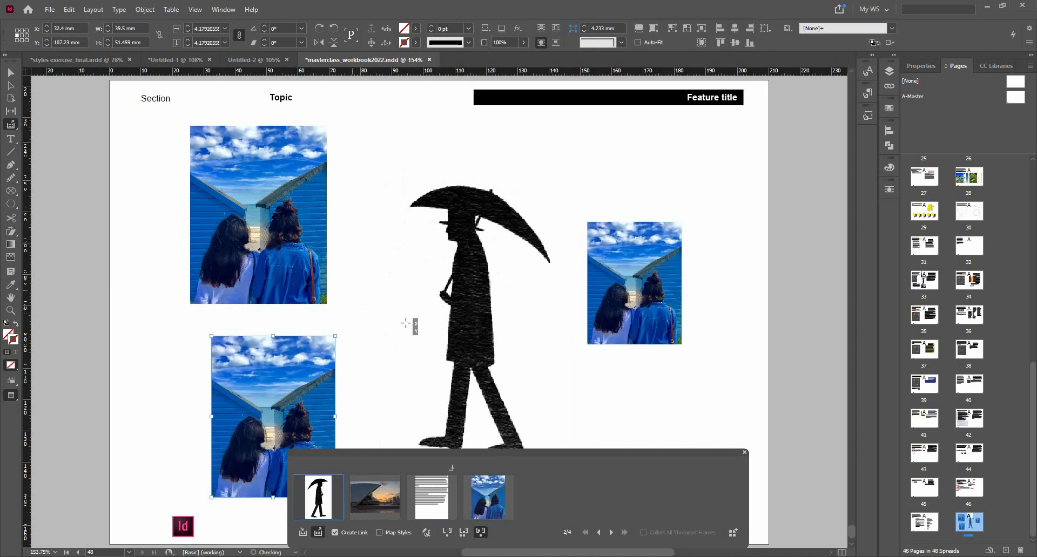
pyautogui.press('Left')
pyautogui.moveTo(349, 228); pyautogui.dragTo(405, 323)
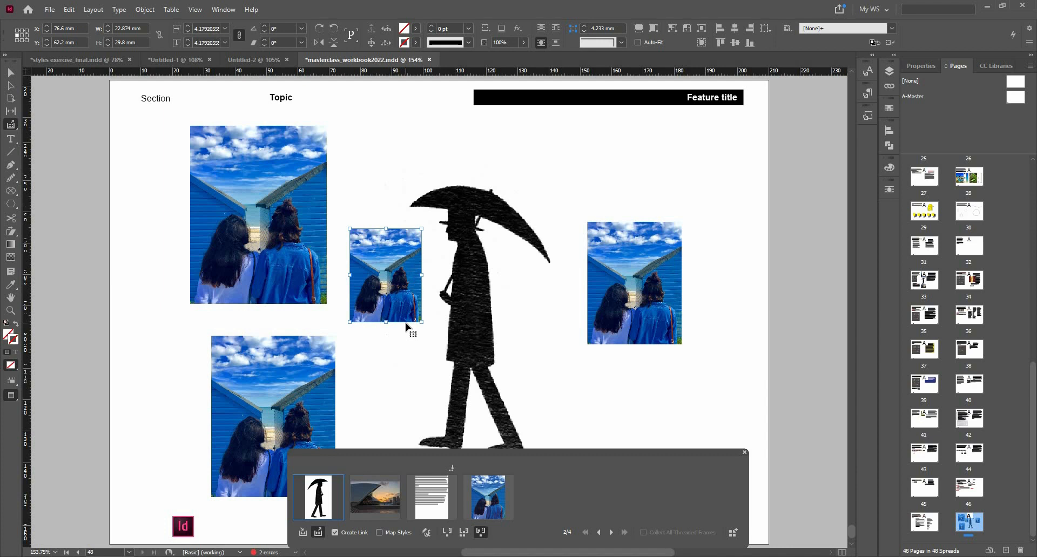
# Step: Undo the placed girls photos and the umbrella silhouette so page 48 is empty
pyautogui.hotkey('ctrl', 'z')
pyautogui.hotkey('ctrl', 'z')
pyautogui.hotkey('ctrl', 'z')
pyautogui.hotkey('ctrl', 'z')
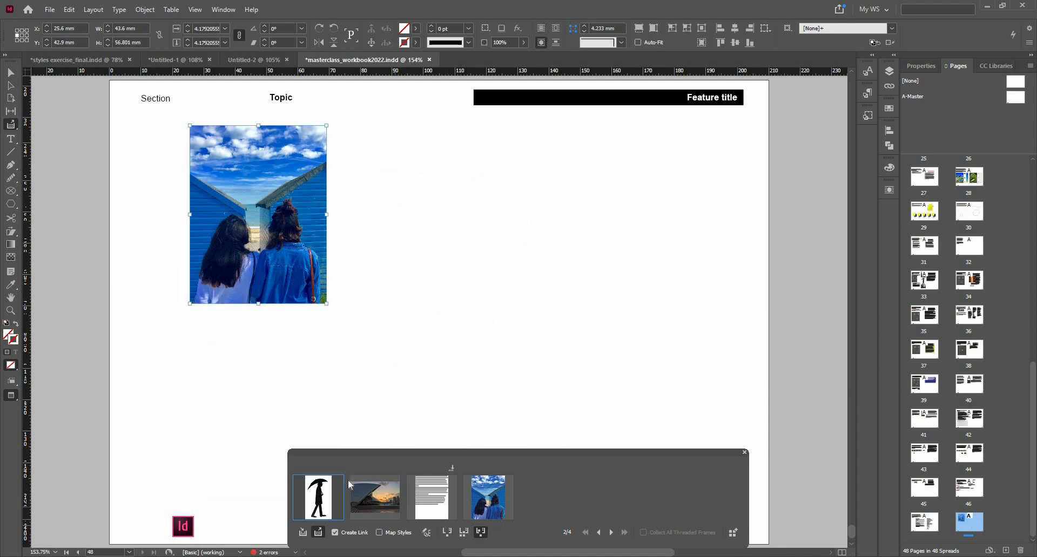
pyautogui.hotkey('ctrl', 'z')
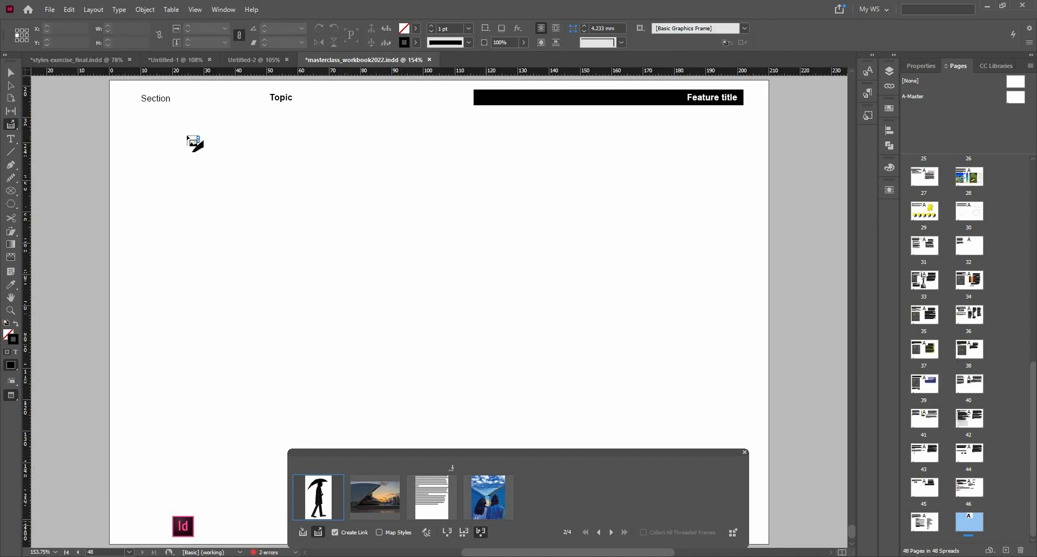
pyautogui.hotkey('ctrl', 'z')
# Step: Place the umbrella silhouette, building photo (about 41 × 26 mm), text and girls photo (about 52 × 68 mm) across page 48, and close the conveyor
pyautogui.moveTo(409, 148); pyautogui.dragTo(517, 230)
pyautogui.moveTo(619, 198)
pyautogui.mouseDown()
pyautogui.moveTo(727, 305)
pyautogui.moveTo(736, 351)
pyautogui.mouseUp()
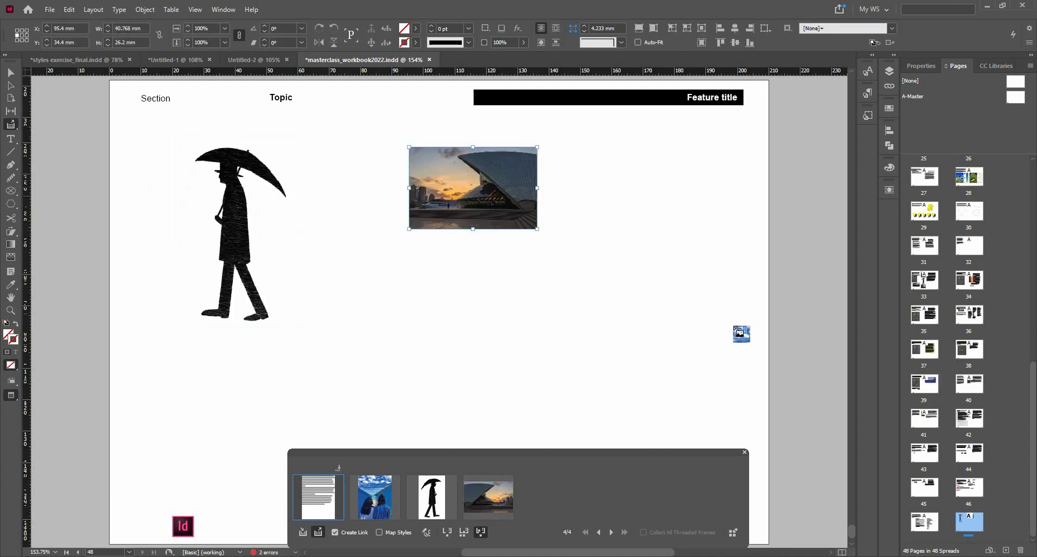
pyautogui.moveTo(348, 281); pyautogui.dragTo(512, 379)
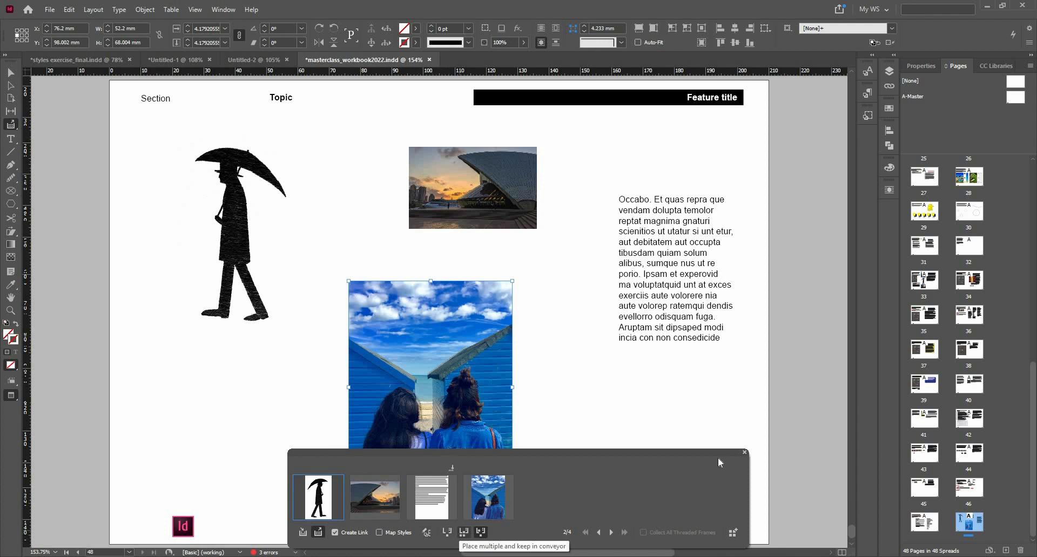
pyautogui.click(746, 457)
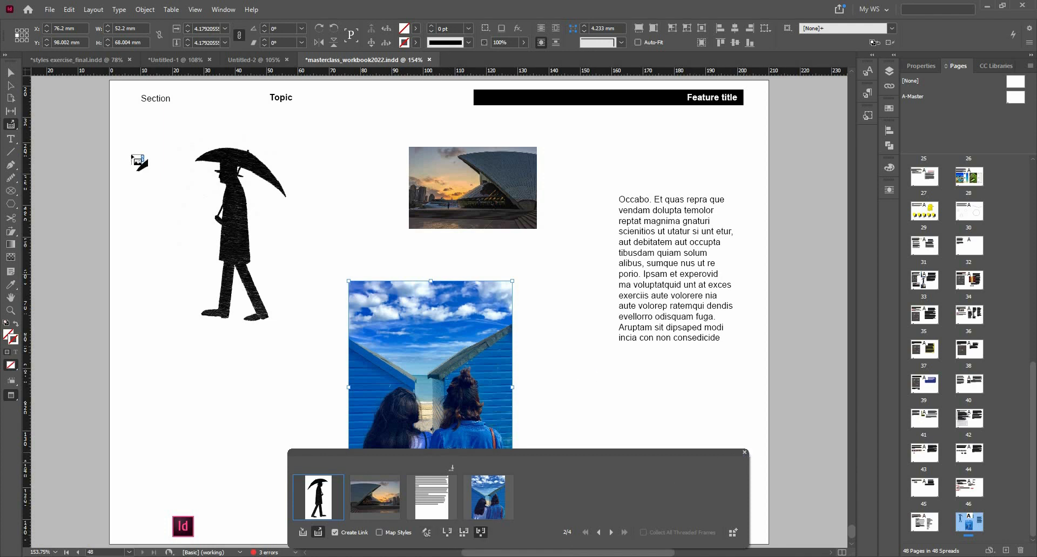
pyautogui.click(8, 77)
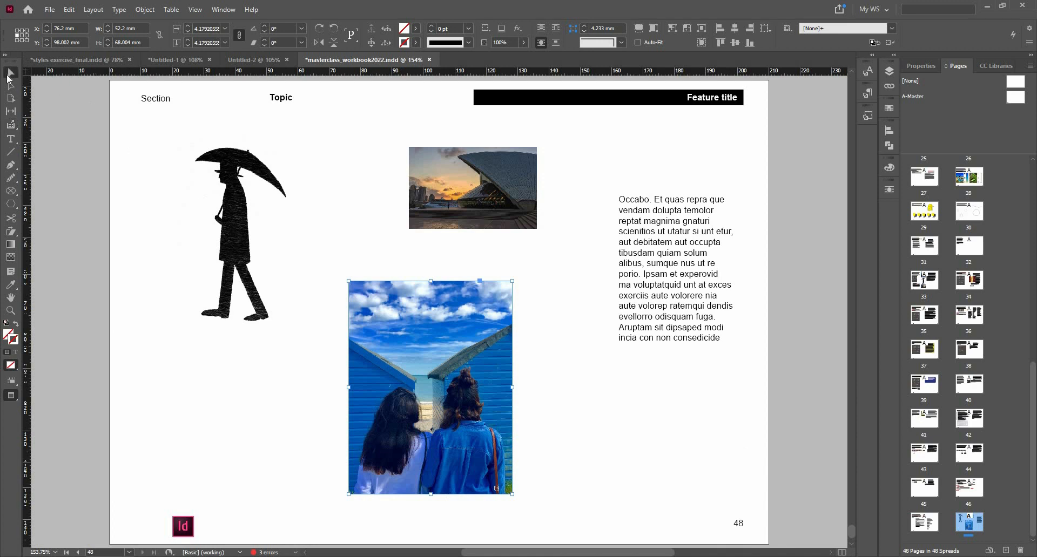